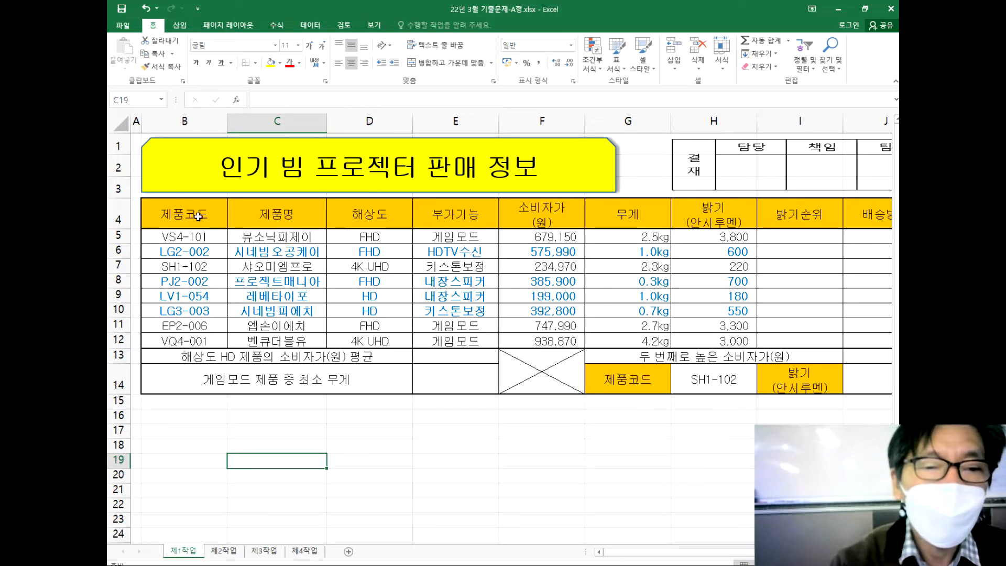
Copy the product table B4:H12 from the 제1작업 sheet and paste it at cell B2 of the 제3작업 sheet.
left_click_drag(198, 217, 707, 339)
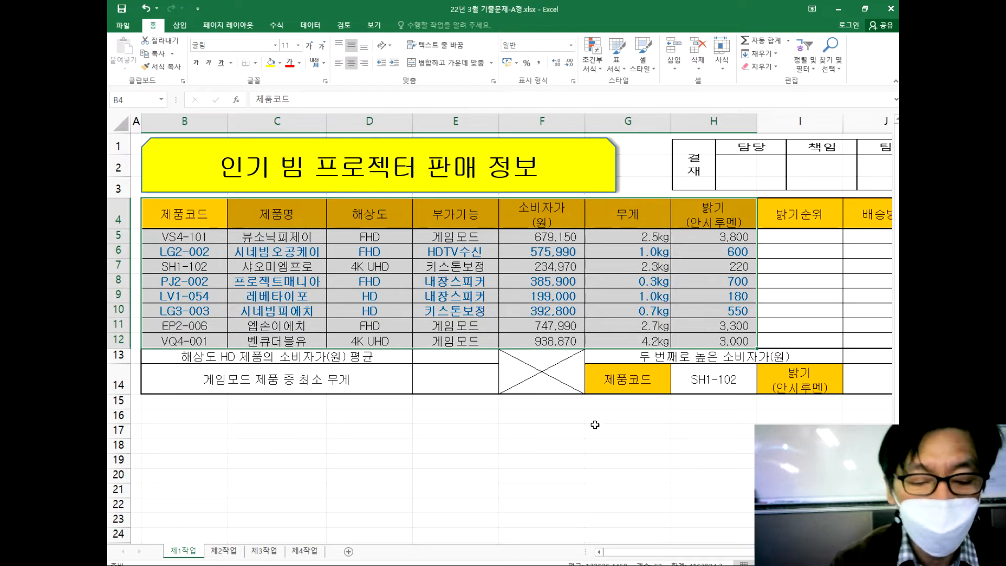
key("ctrl+c")
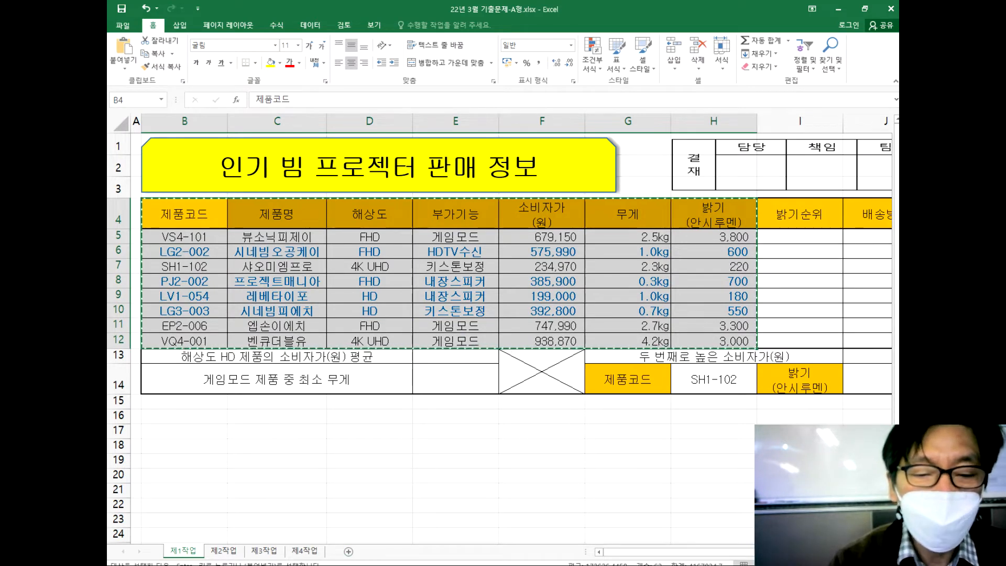
left_click(264, 550)
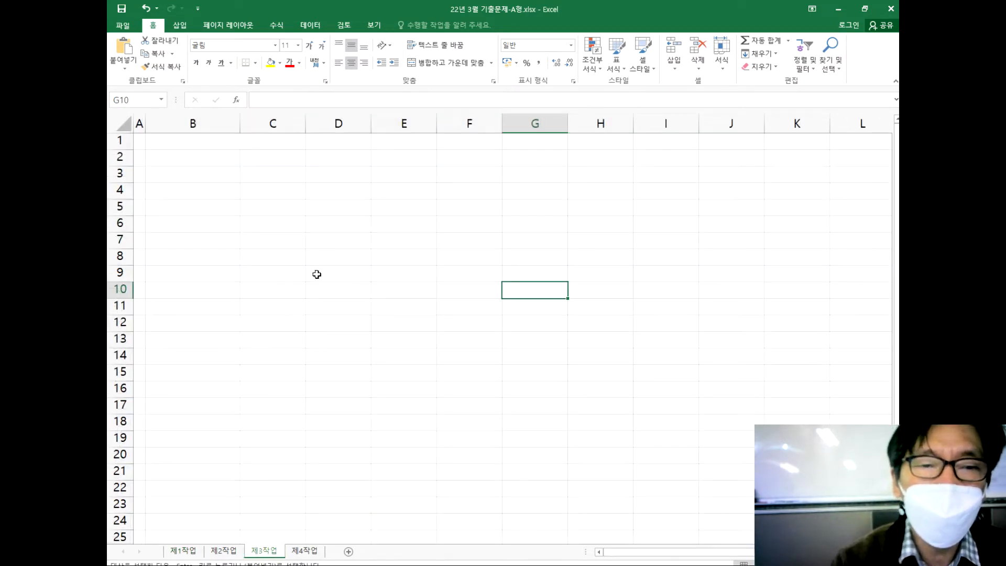
left_click(211, 162)
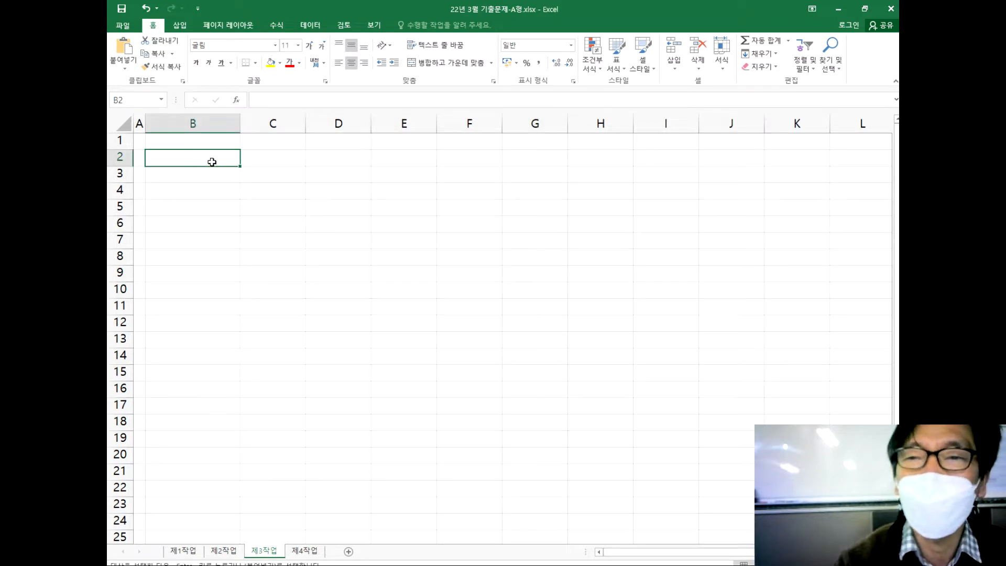
key("ctrl+v")
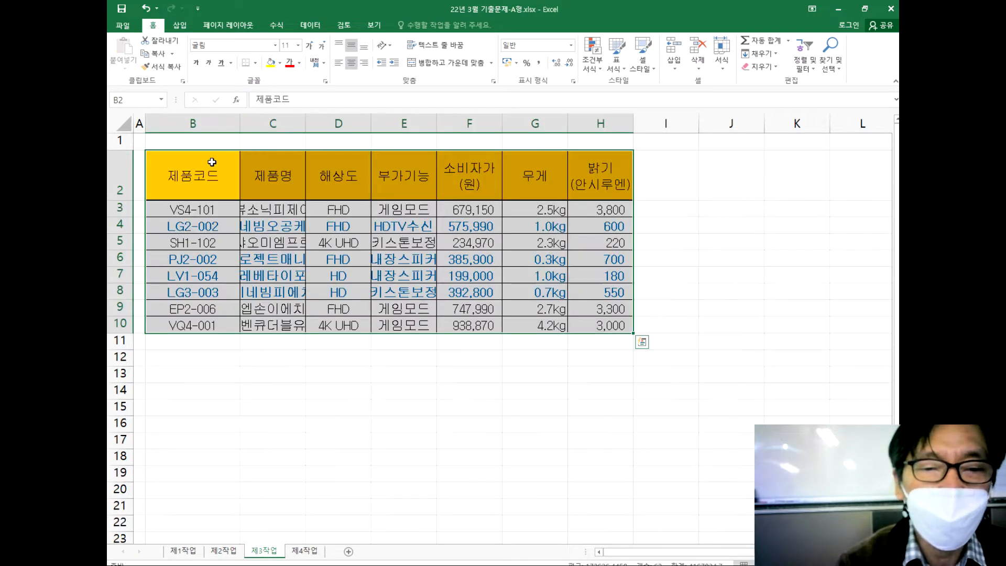
Adjust the widths of columns B, C, E, F, G and H so the pasted headers and product entries fit.
left_click_drag(240, 127, 215, 136)
left_click_drag(281, 127, 331, 127)
left_click_drag(462, 128, 496, 128)
left_click_drag(563, 123, 586, 125)
left_click_drag(650, 118, 677, 121)
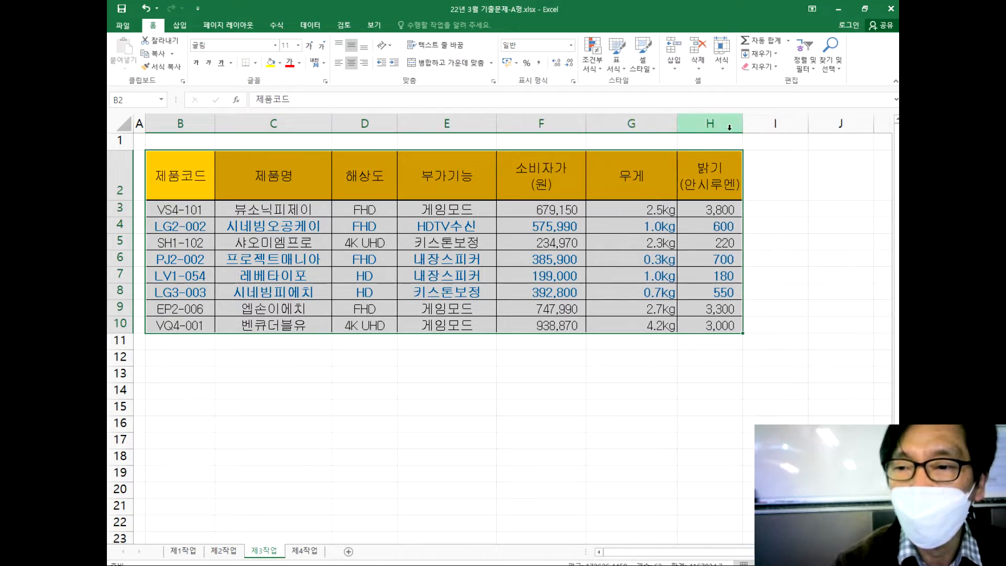
left_click_drag(742, 126, 772, 128)
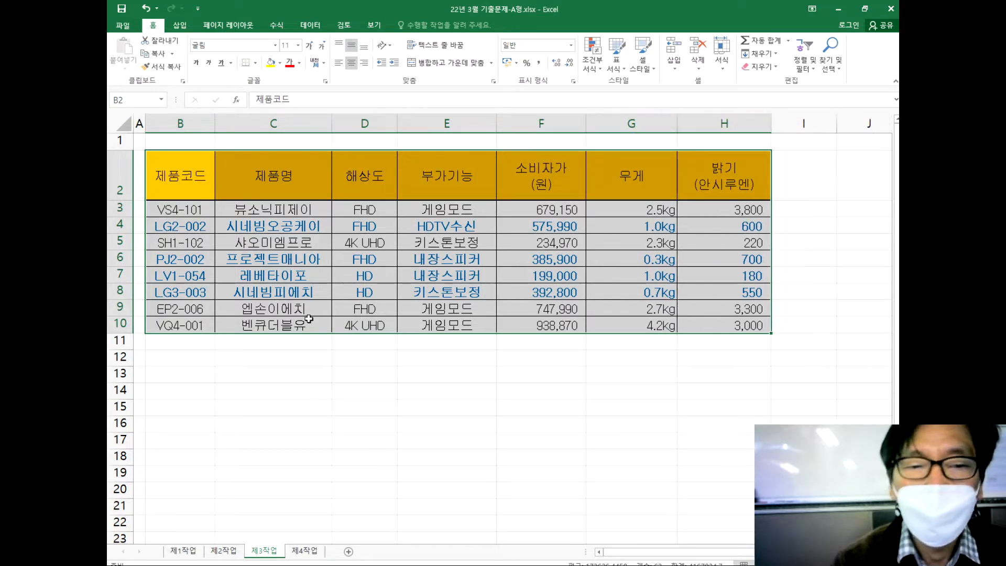
left_click_drag(215, 124, 235, 124)
left_click(465, 376)
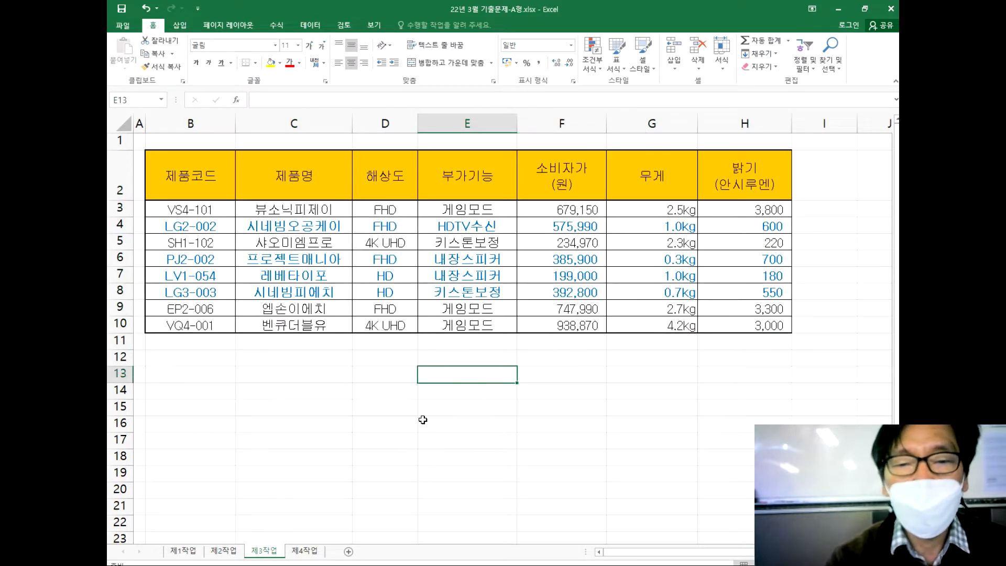
Apply an outside border around the table B2:H10 and widen the 해상도 column.
left_click_drag(212, 185, 757, 321)
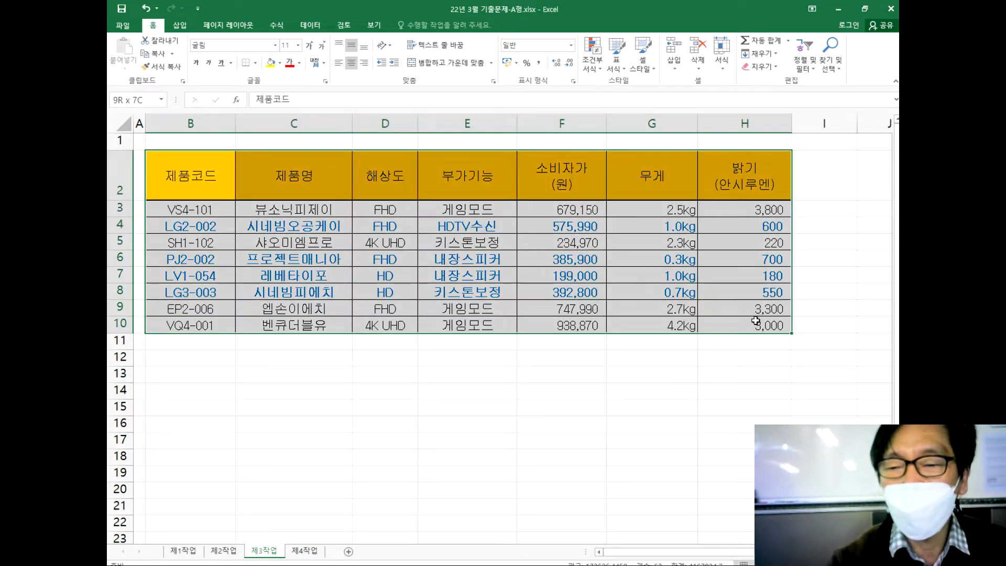
left_click(255, 63)
left_click(305, 190)
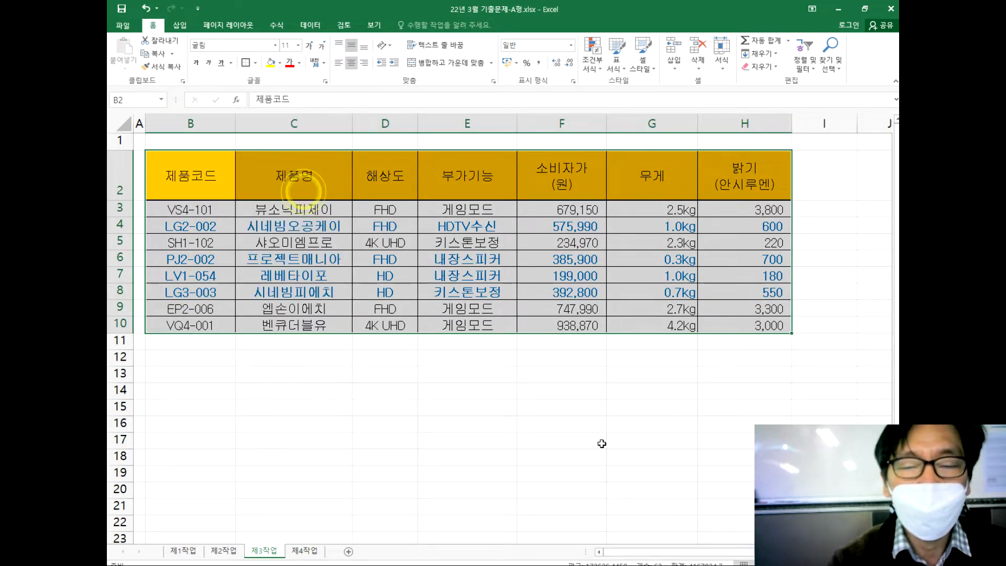
left_click(679, 435)
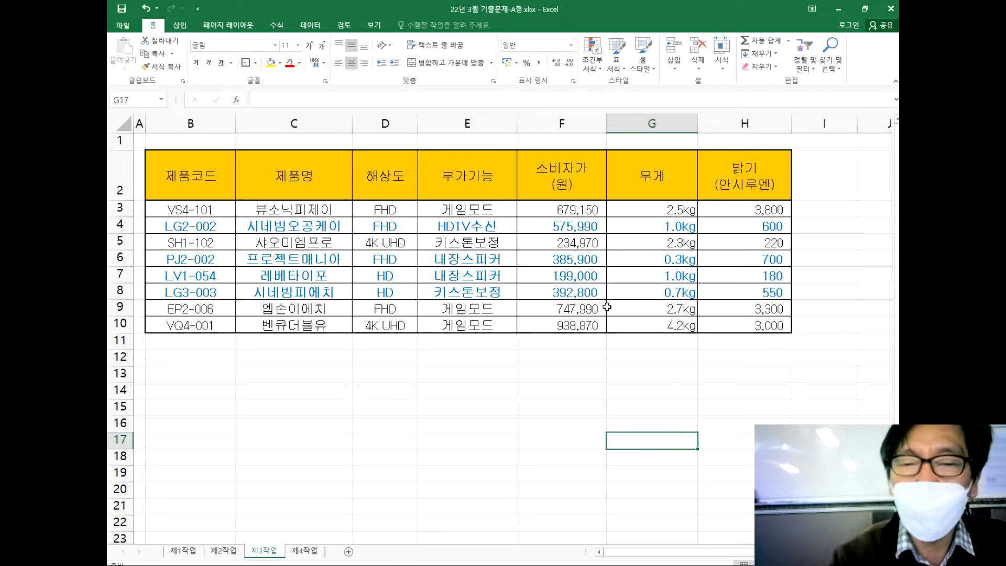
left_click_drag(420, 132, 450, 131)
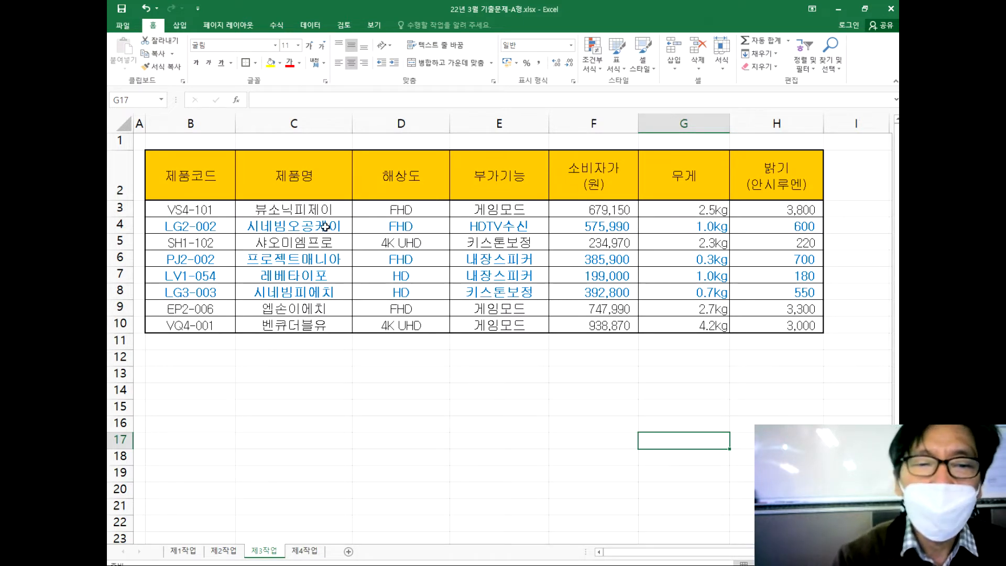
Compare the entries in the 제품명, 제품코드, 해상도 and 부가기능 columns for a suitable grouping field.
left_click_drag(317, 211, 308, 296)
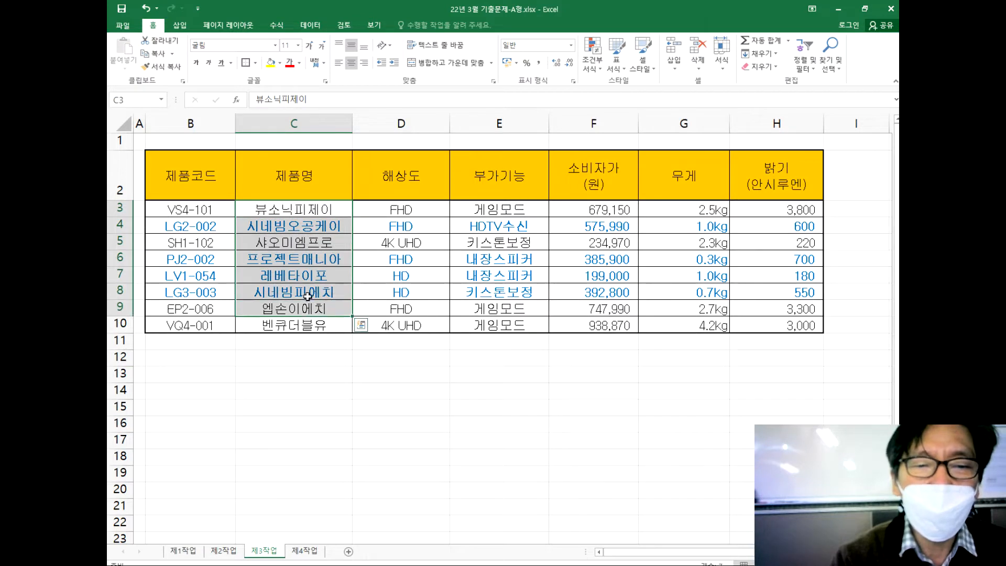
left_click_drag(223, 209, 222, 293)
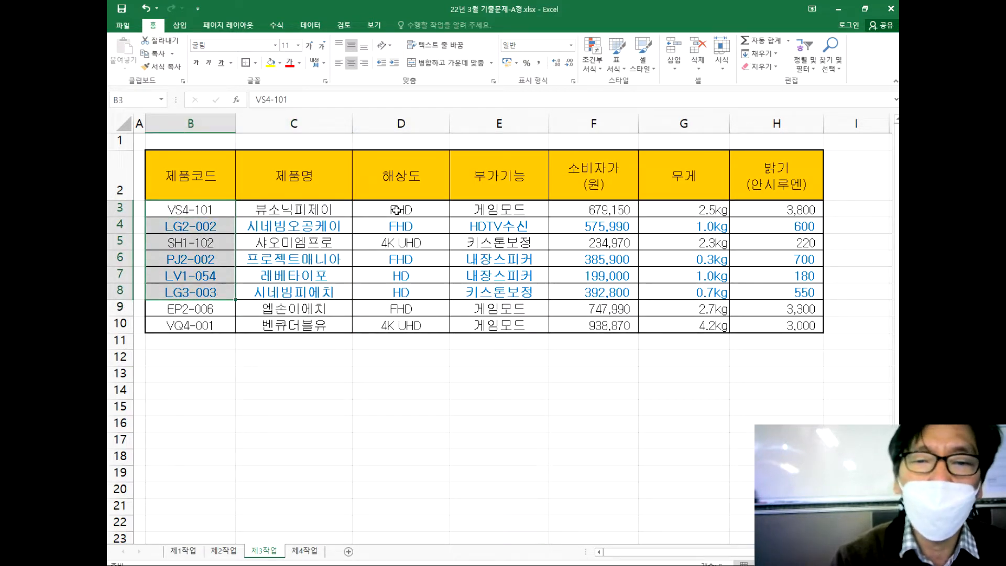
left_click_drag(397, 210, 398, 323)
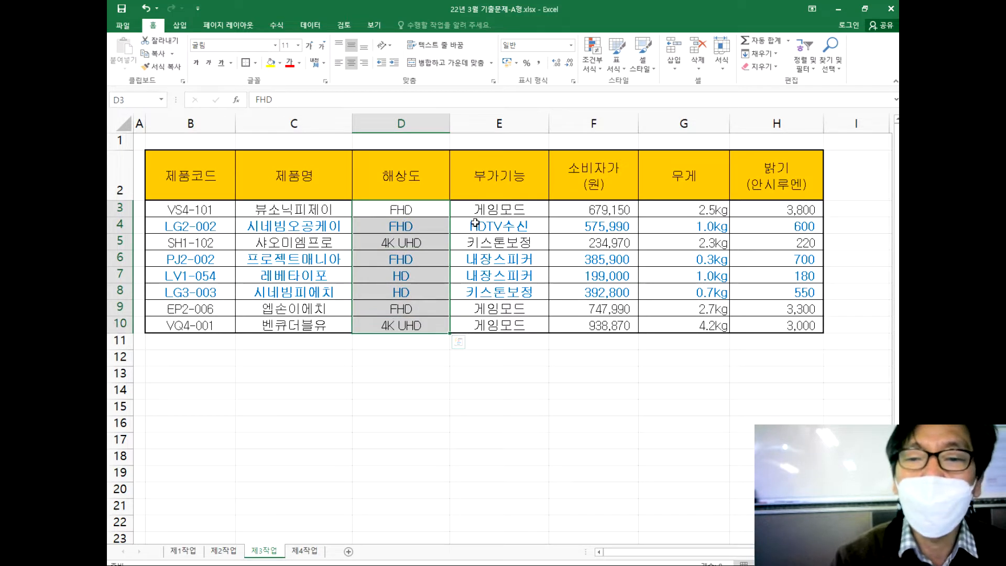
left_click_drag(475, 223, 472, 324)
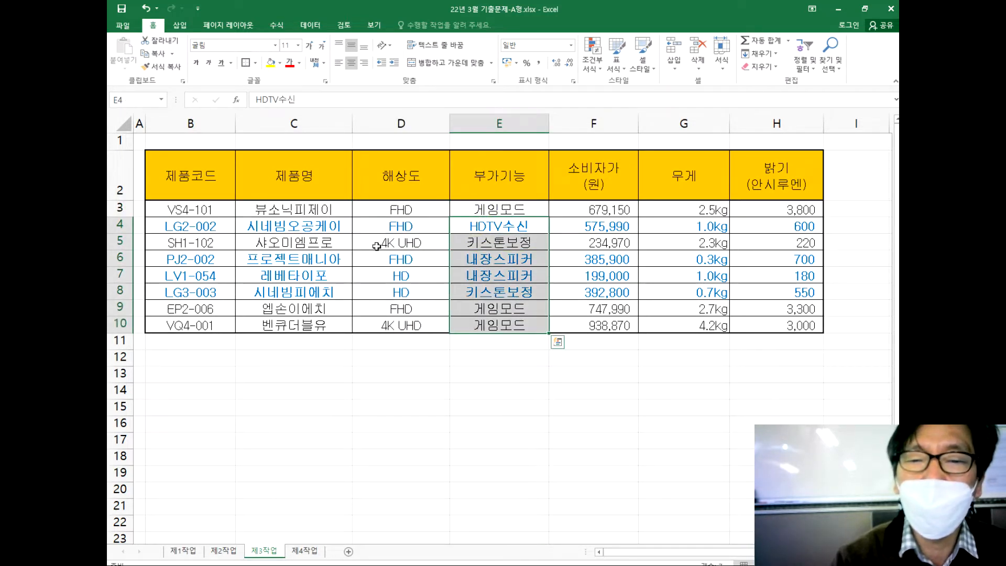
left_click_drag(397, 203, 391, 309)
left_click_drag(483, 209, 477, 325)
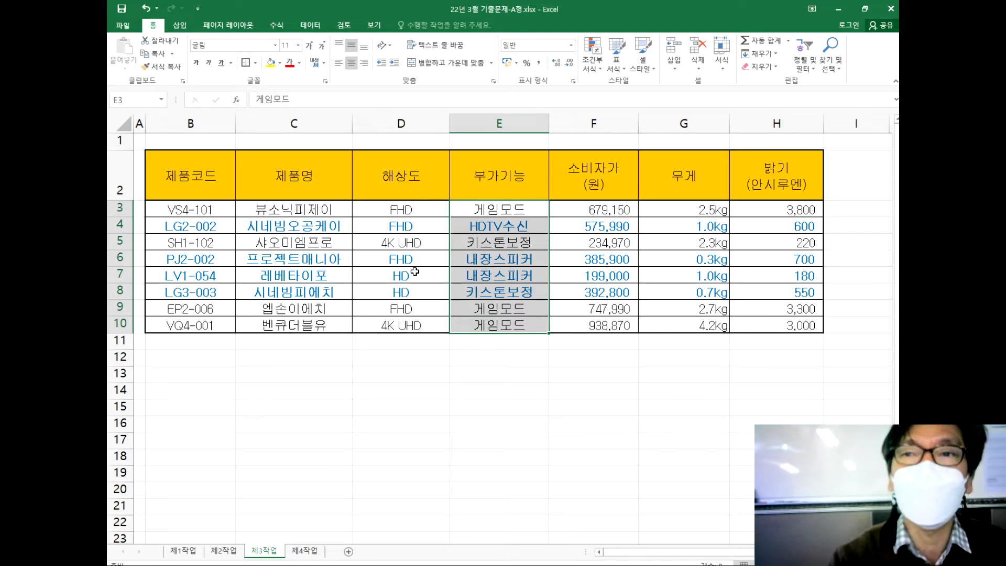
left_click(394, 364)
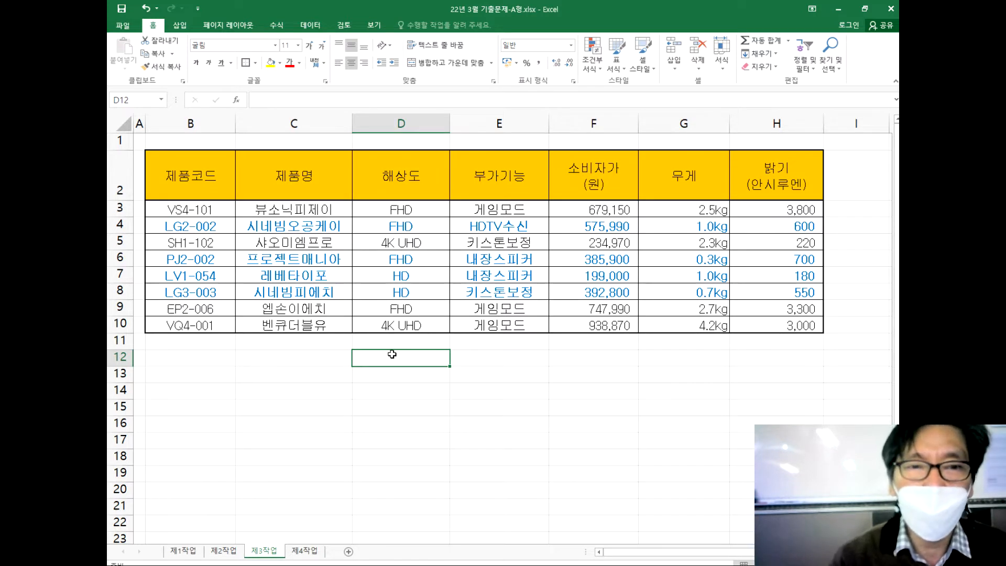
Try a quick descending sort of the table B2:H10 by 제품코드, and undo it.
left_click(310, 25)
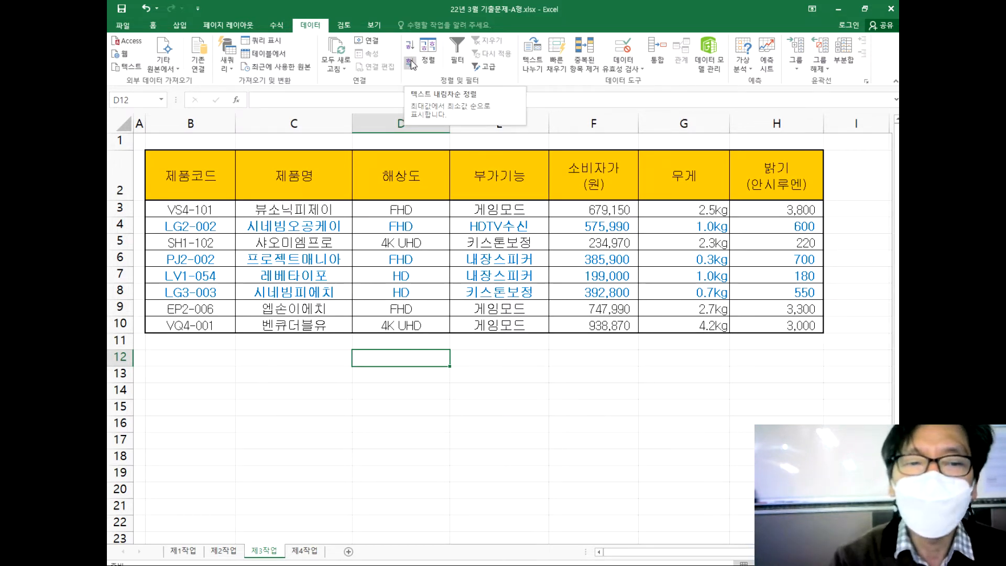
left_click(209, 191)
left_click_drag(210, 190, 797, 326)
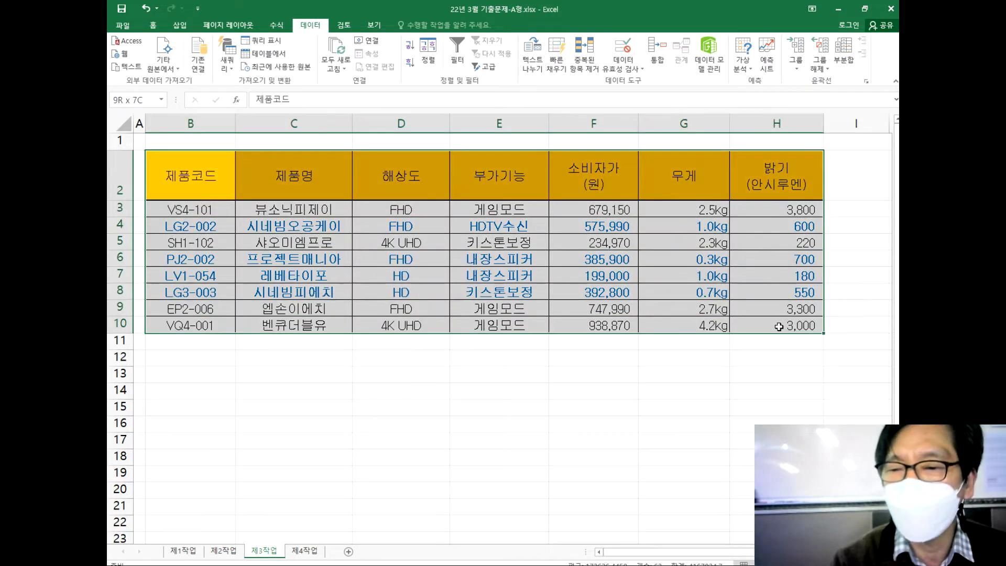
left_click(411, 63)
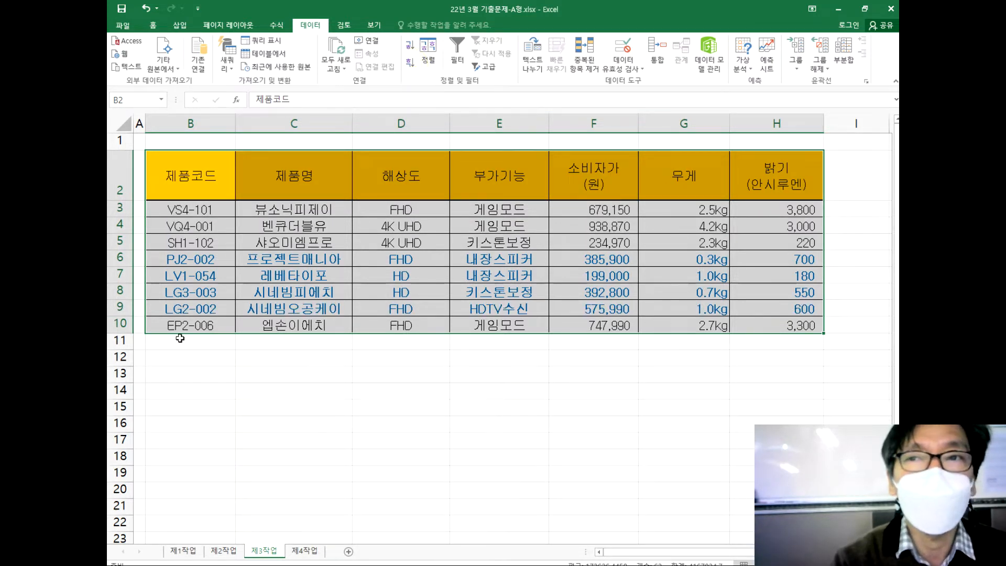
key("ctrl+z")
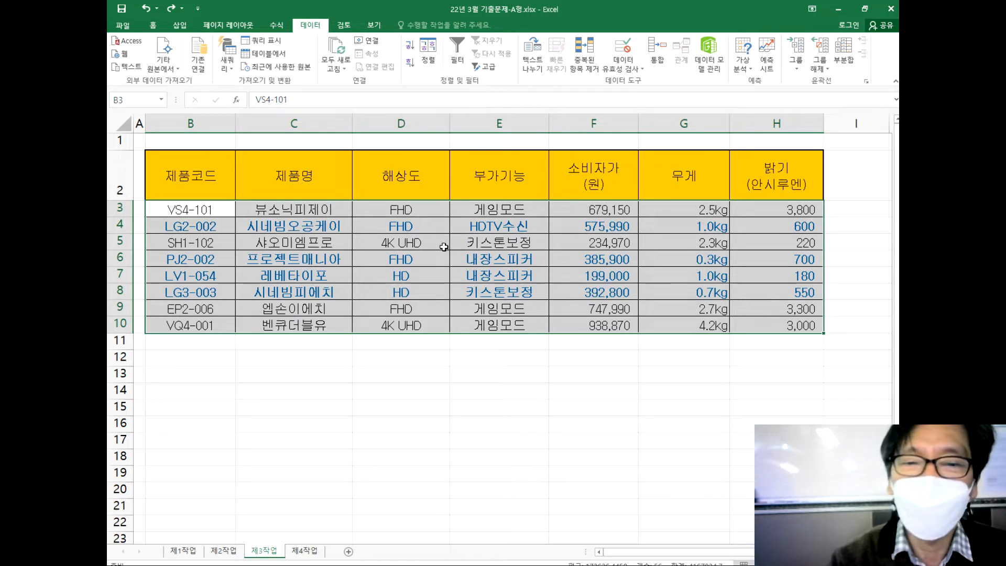
Sort the product table by the 해상도 column's values in descending order (내림차순).
left_click(429, 58)
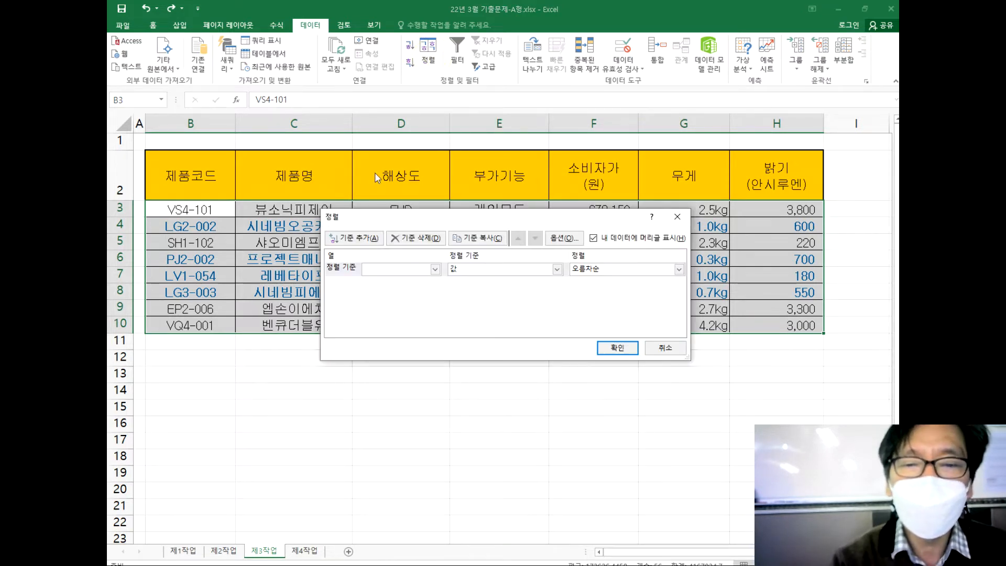
left_click_drag(455, 219, 433, 135)
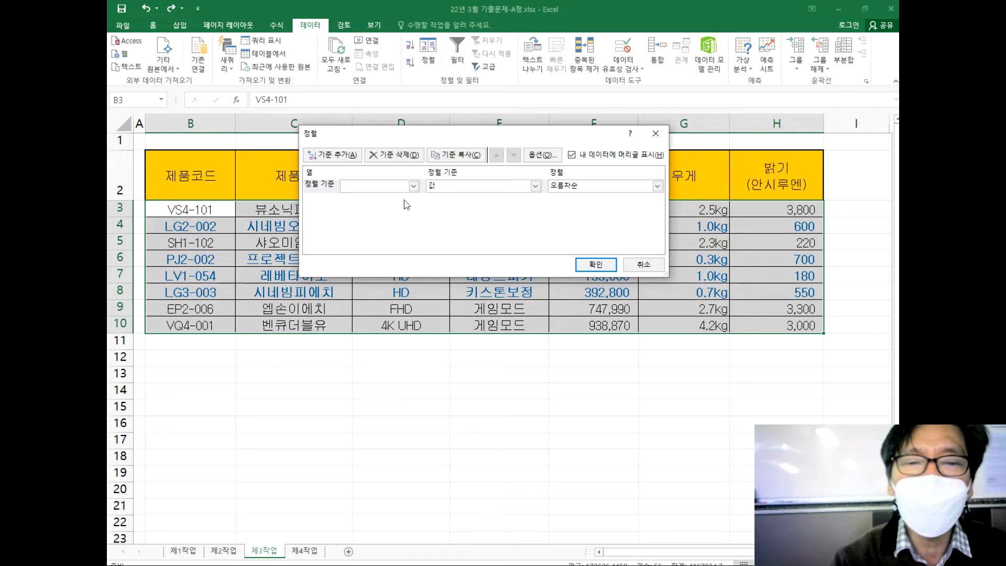
left_click(418, 187)
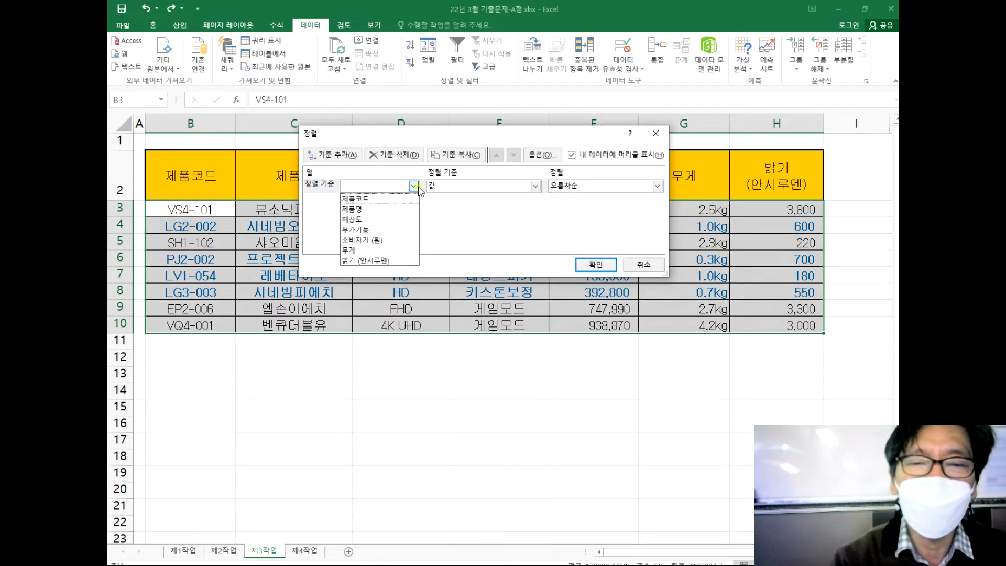
left_click(364, 223)
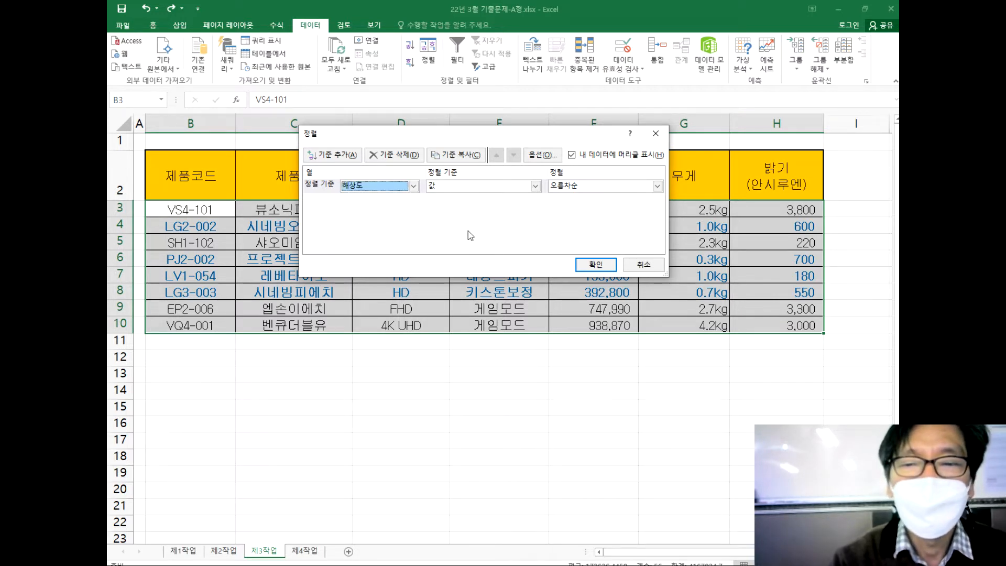
left_click(657, 186)
left_click(657, 186)
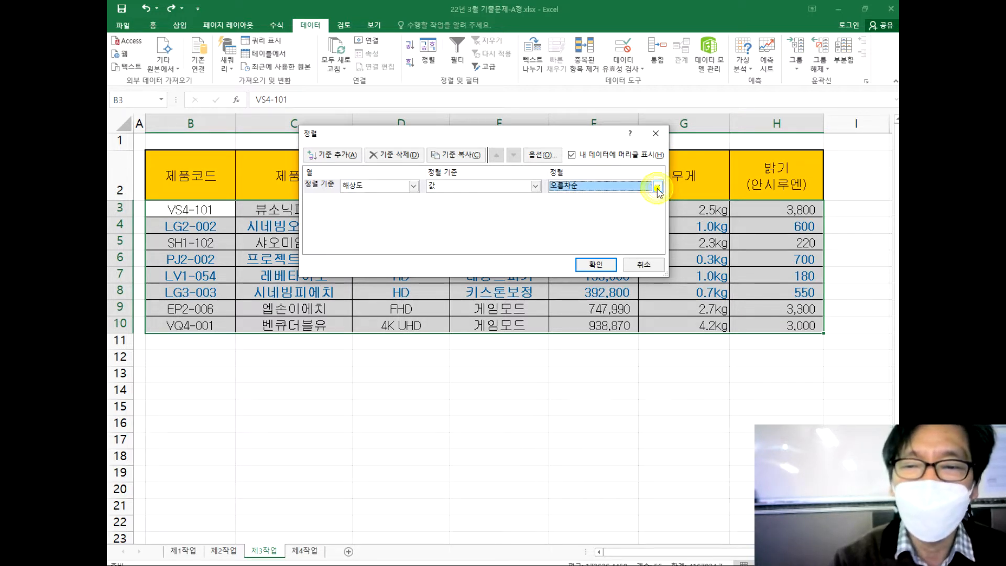
left_click(657, 186)
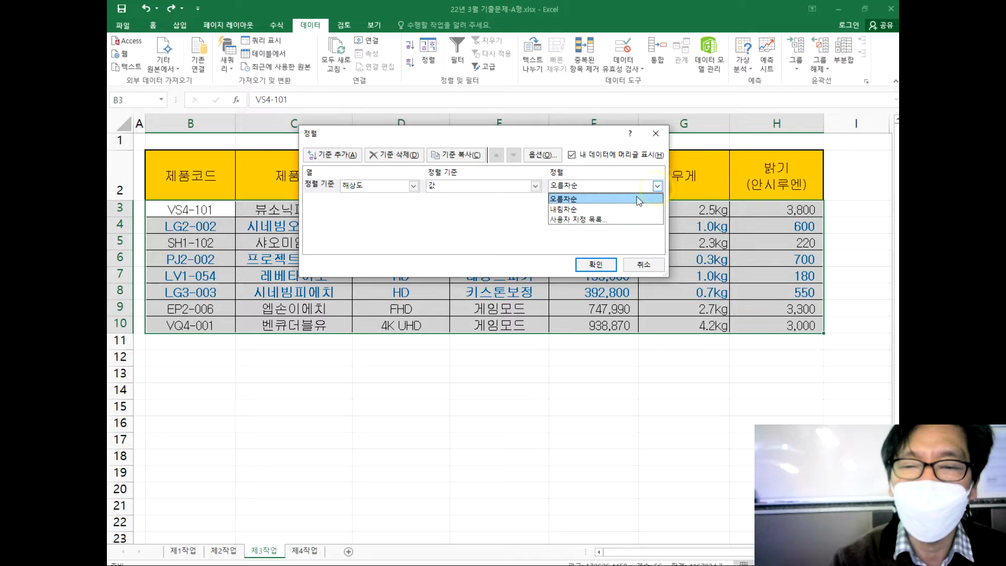
left_click(565, 210)
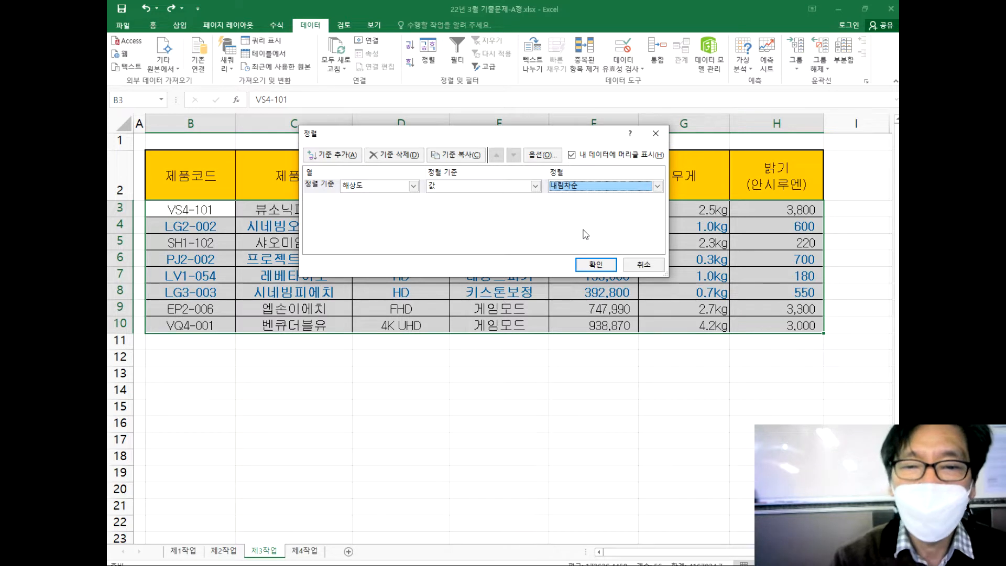
left_click(596, 264)
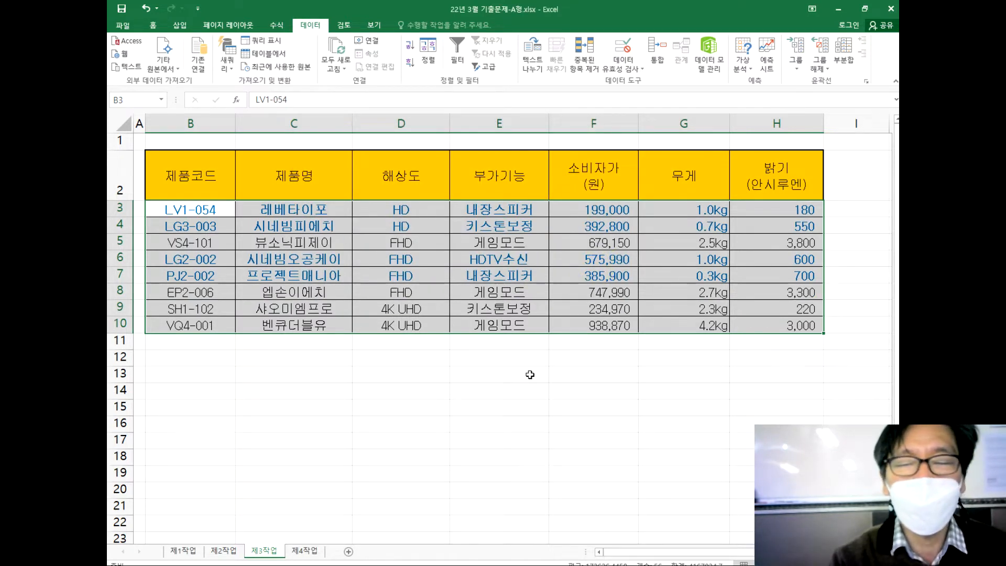
Check how the sorted 해상도 column groups the HD, FHD and 4K UHD products.
left_click_drag(406, 208, 404, 325)
left_click(399, 246)
left_click(400, 310)
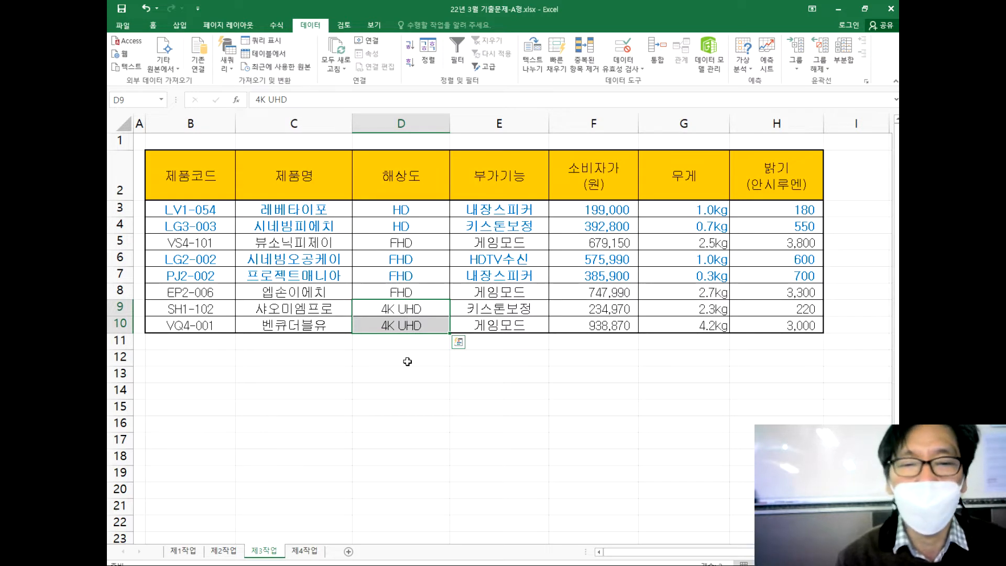
left_click(463, 373)
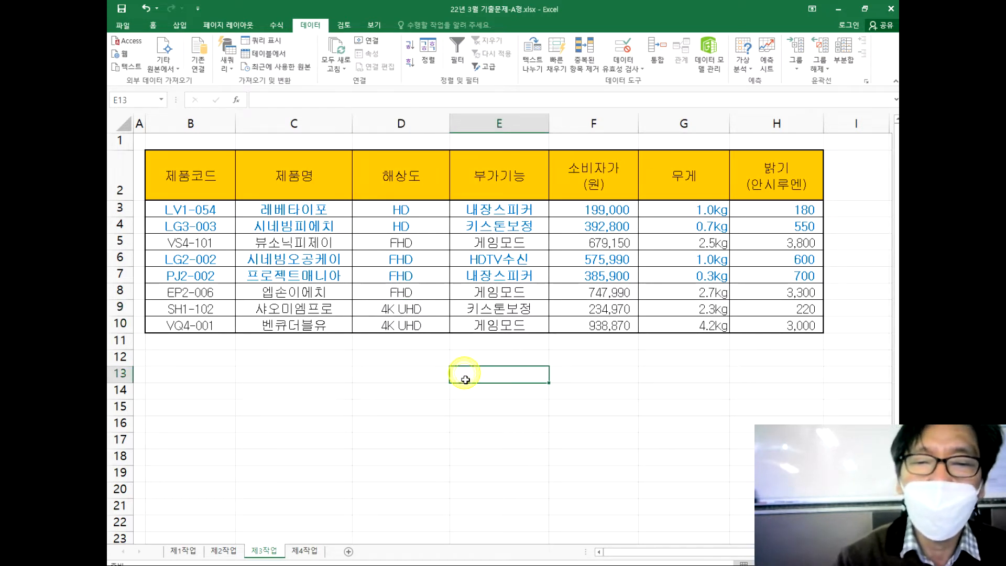
Start a subtotal (부분합) on the product table B2:H10, grouped by 해상도.
left_click_drag(180, 185, 764, 331)
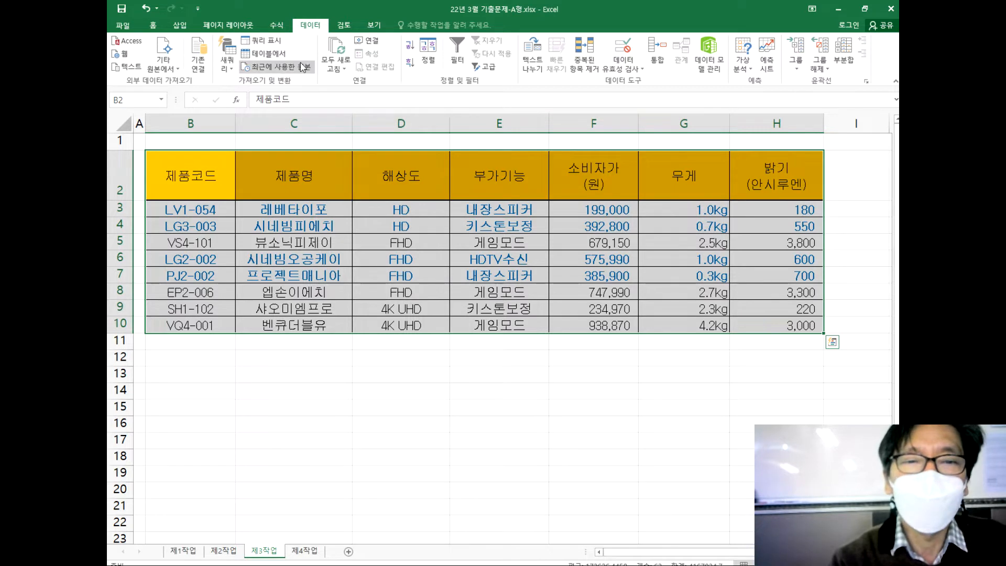
left_click(852, 67)
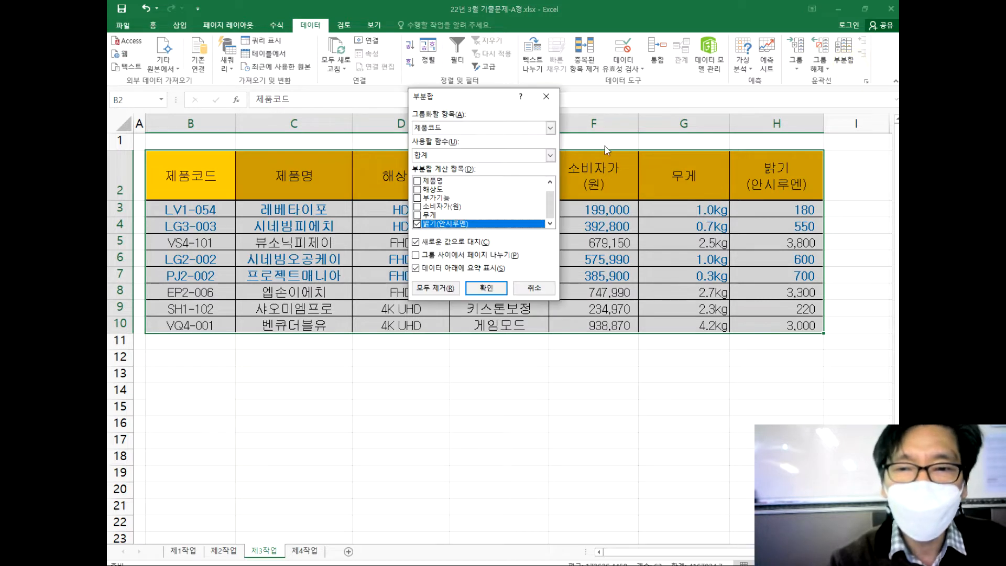
left_click_drag(480, 98, 510, 119)
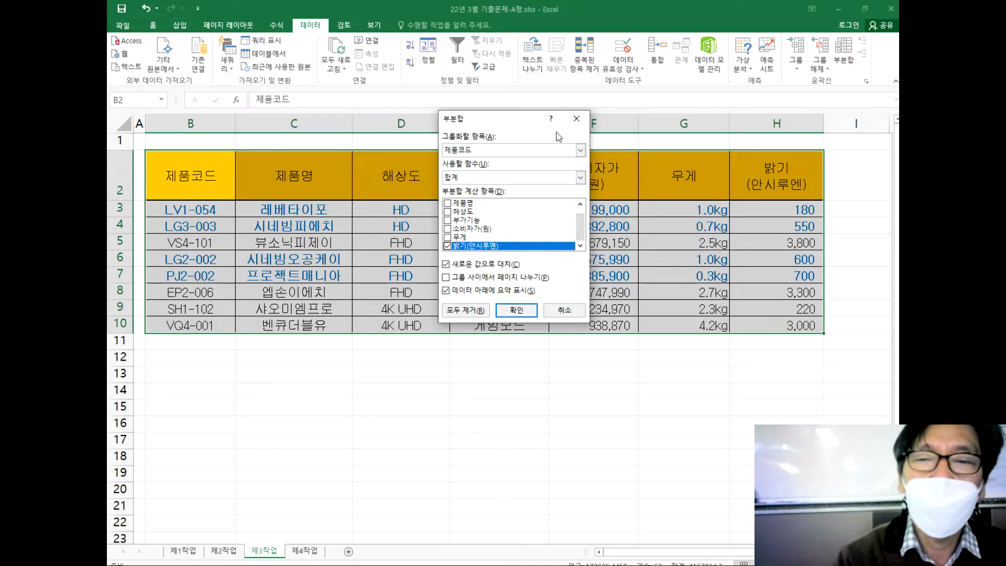
left_click(581, 150)
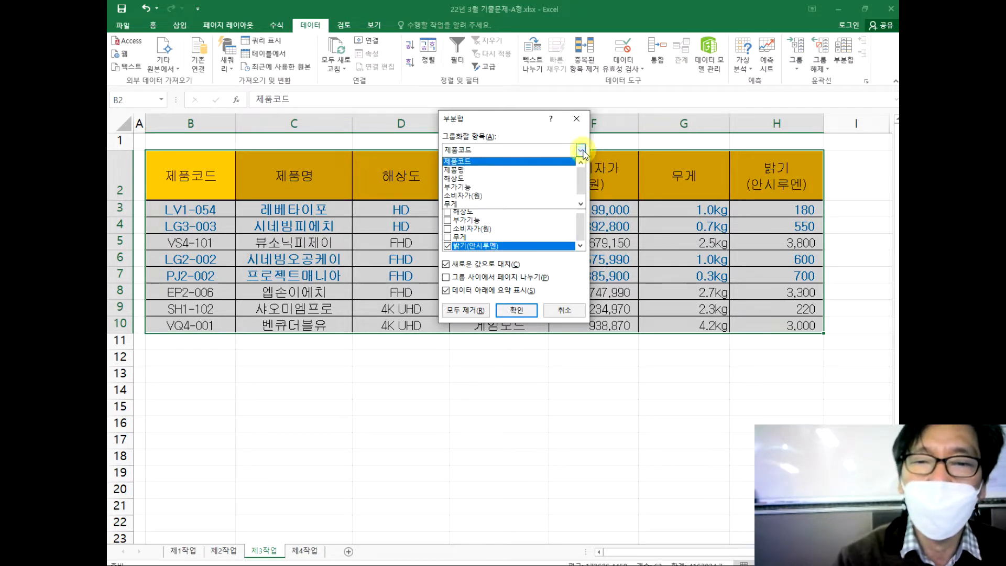
left_click(457, 178)
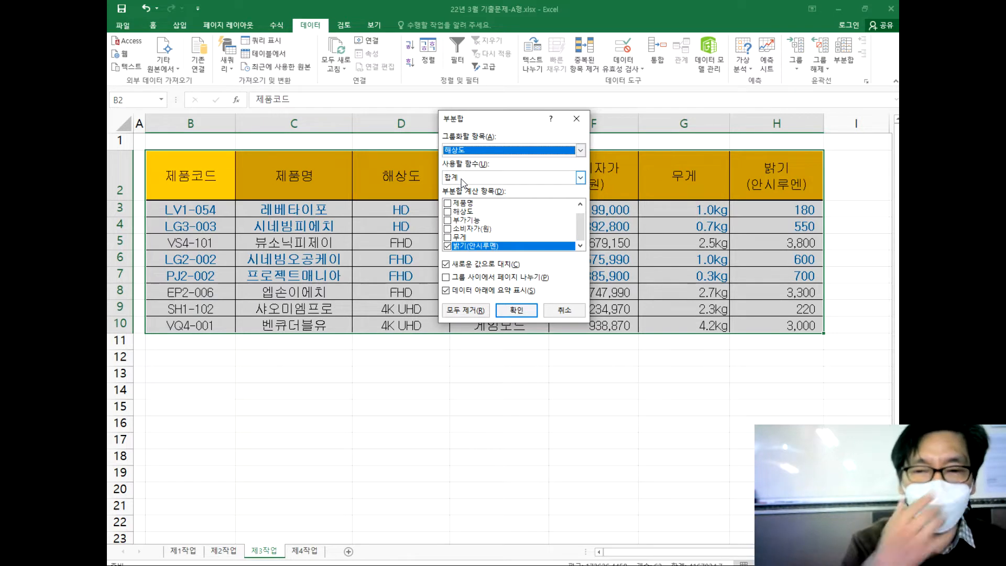
Look through the available subtotal functions and set the function to 개수.
left_click(581, 178)
left_click(507, 215)
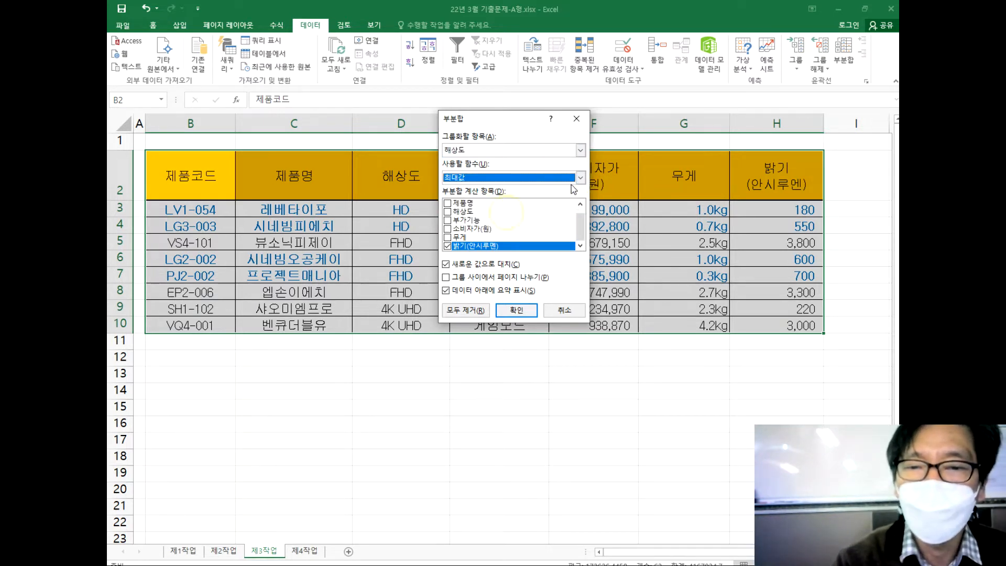
left_click(580, 178)
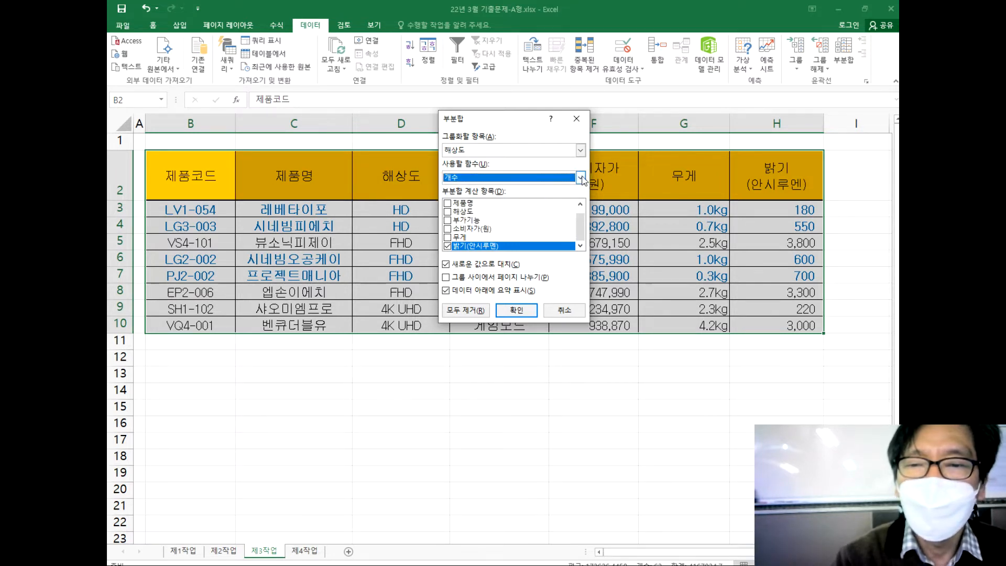
left_click(539, 205)
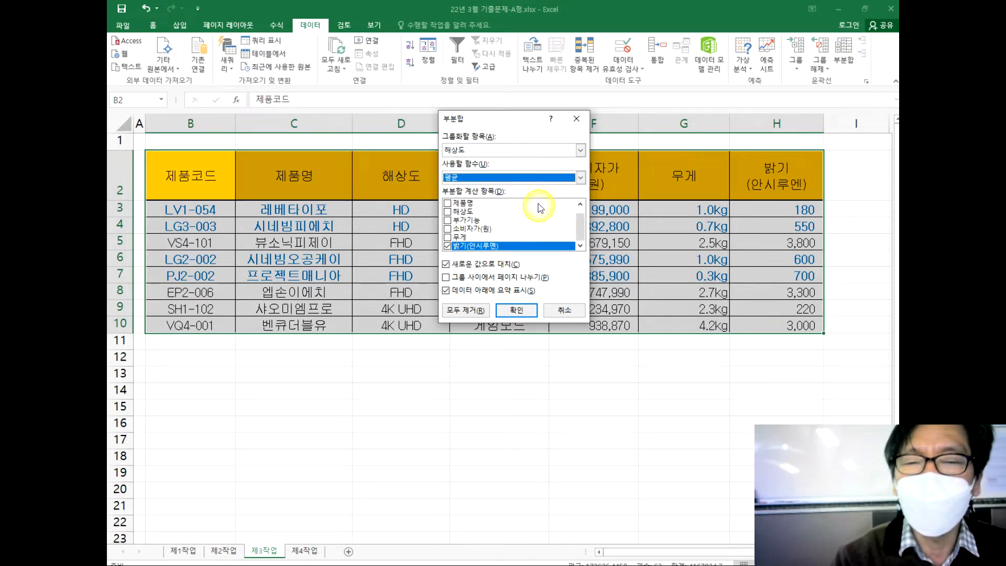
left_click(581, 178)
left_click(509, 196)
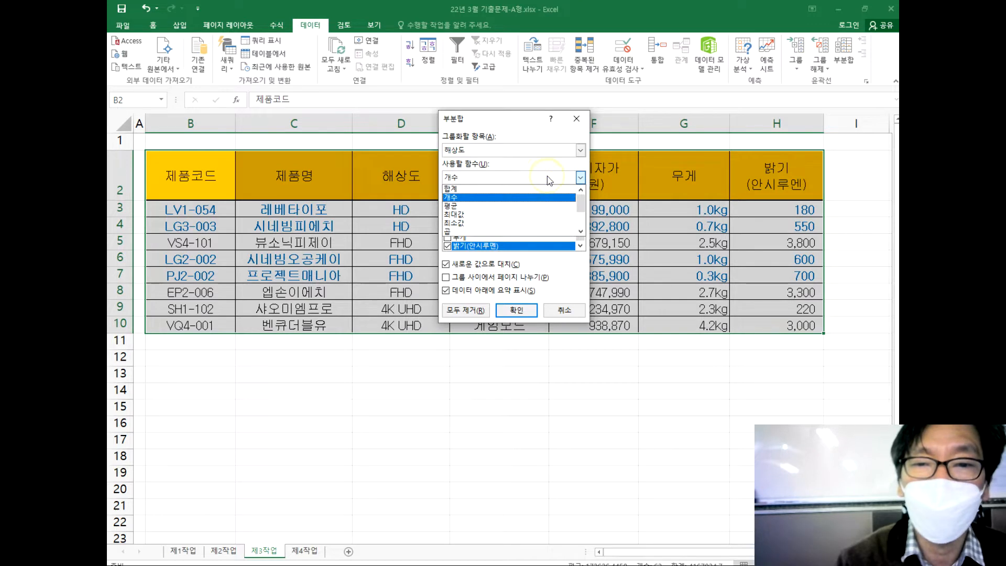
left_click(520, 197)
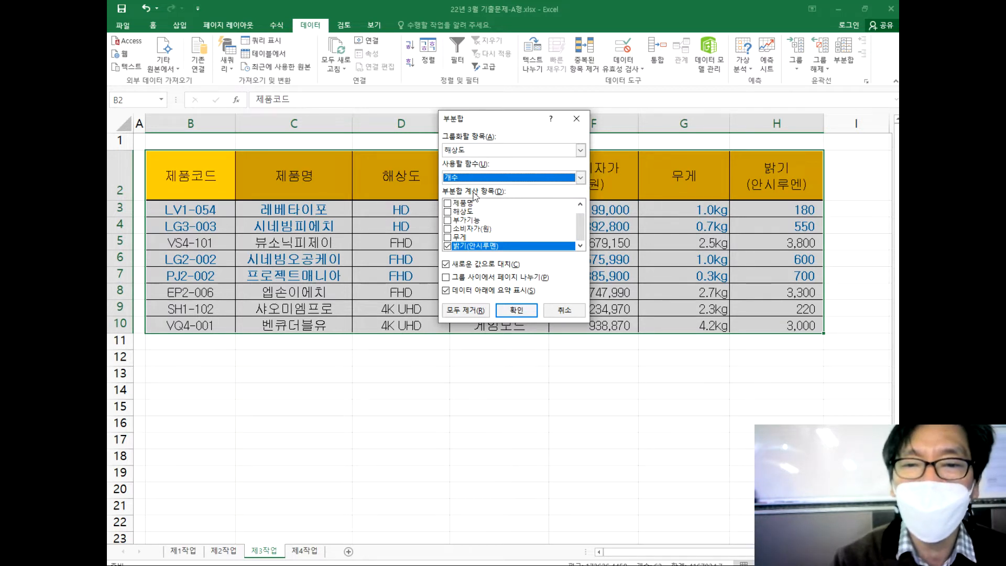
Make 제품명 the only column to count, turn off 새로운 값으로 대치, and apply the subtotal.
left_click(447, 203)
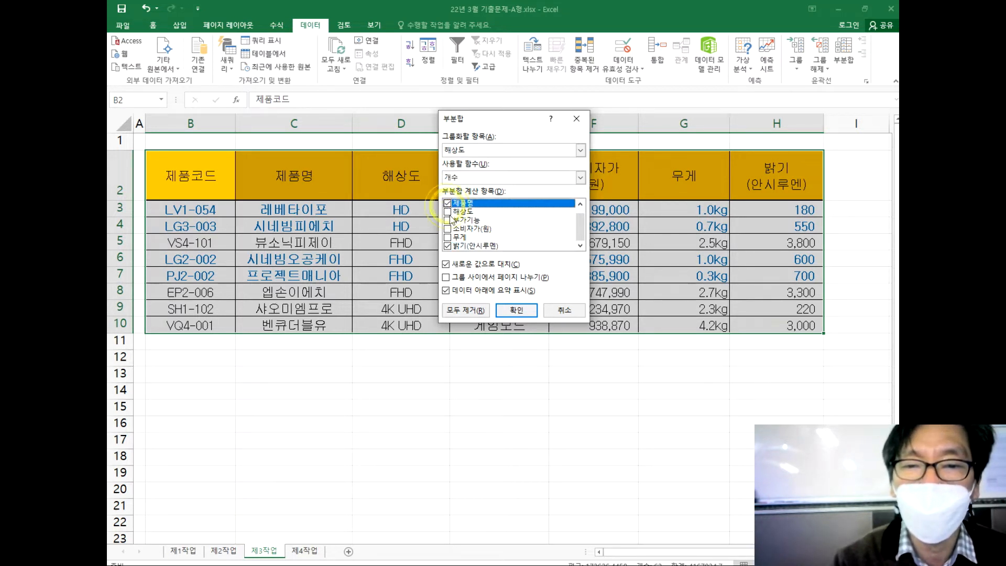
left_click(448, 245)
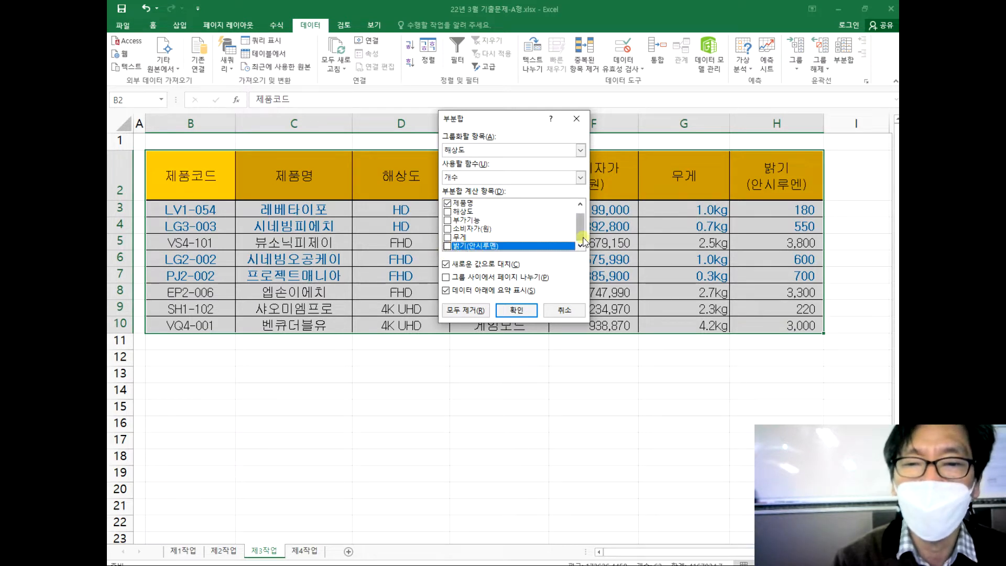
left_click_drag(582, 228, 582, 222)
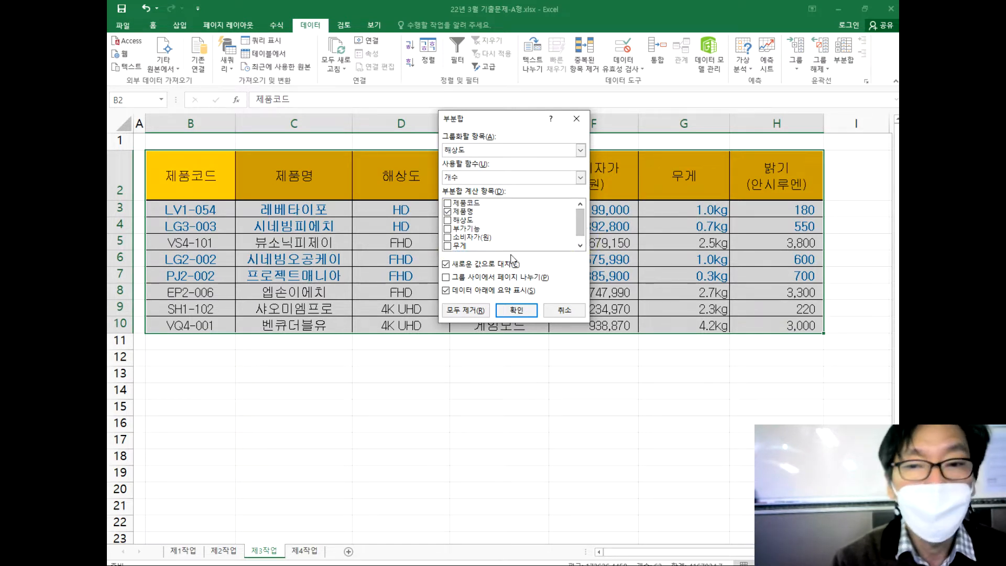
left_click(448, 203)
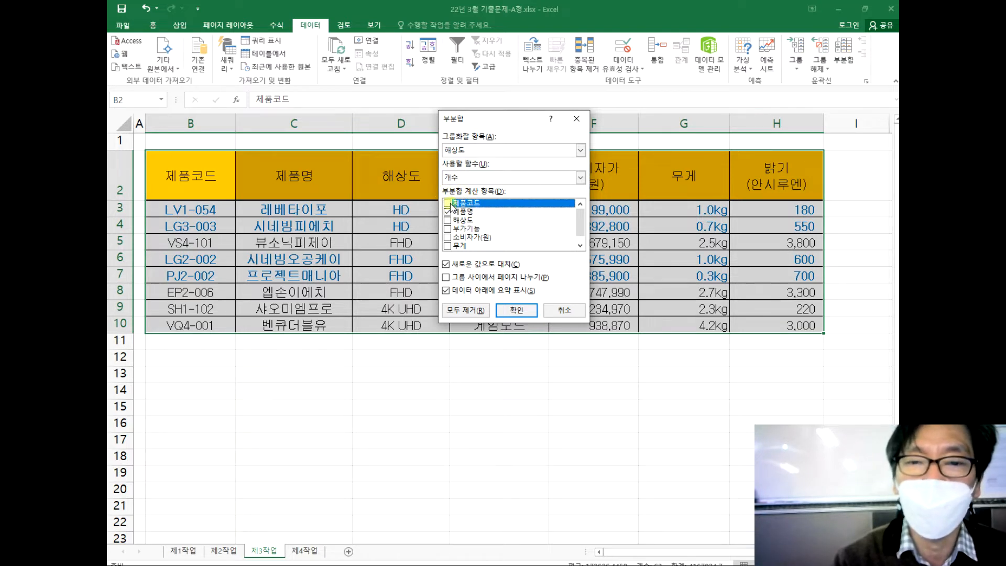
left_click(447, 203)
left_click(464, 212)
mouse_move(579, 216)
left_mouse_down()
mouse_move(570, 239)
mouse_move(574, 220)
left_mouse_up()
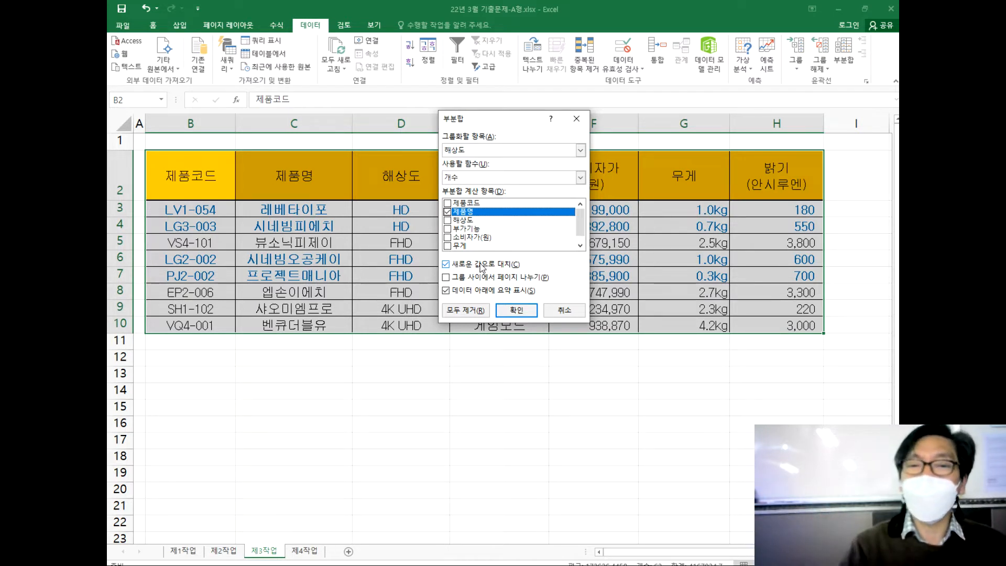
left_click(445, 264)
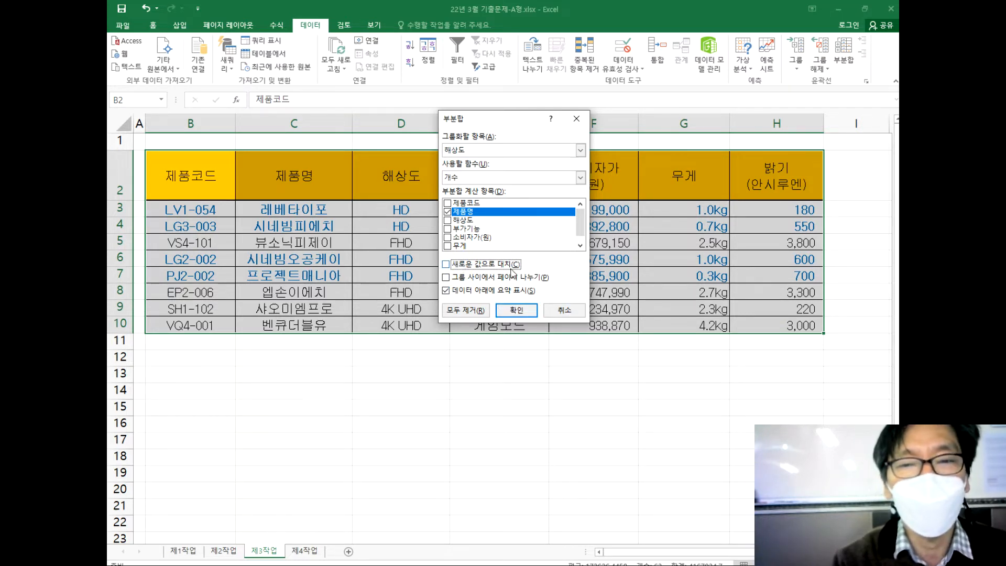
left_click(530, 313)
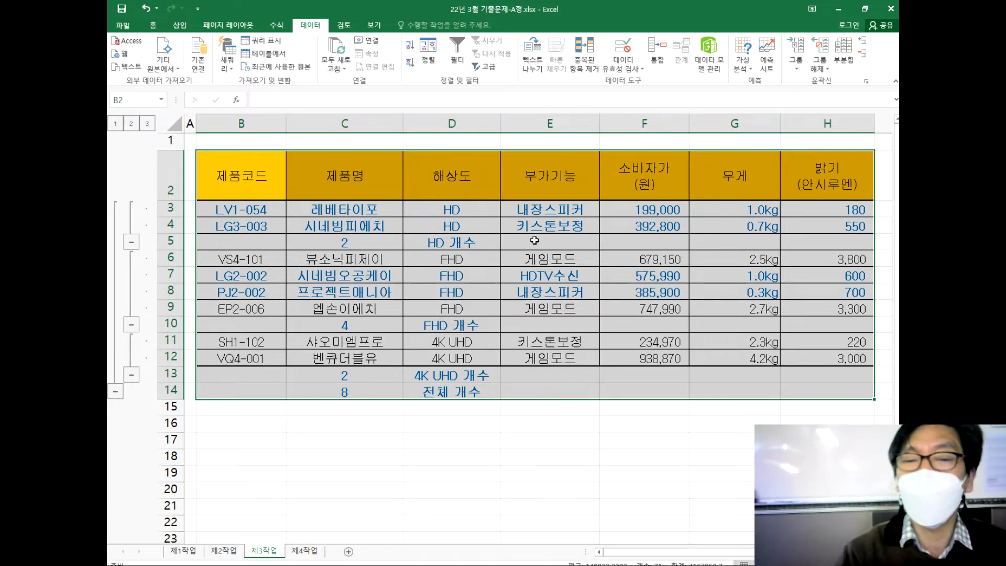
Add a second subtotal by 해상도 that calculates the 평균 of 소비자가(원) only, keeping the existing count subtotal.
left_click(850, 67)
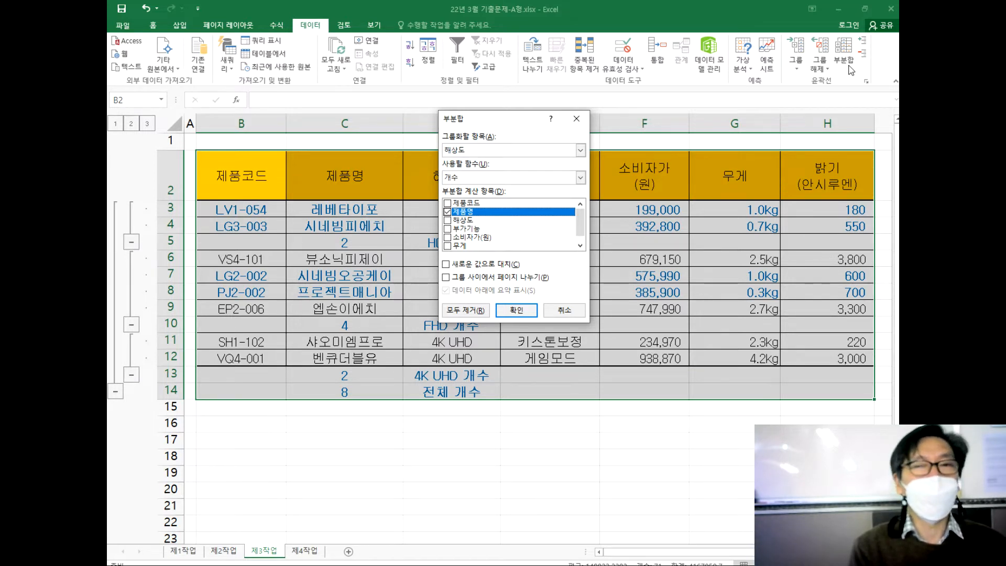
left_click(580, 178)
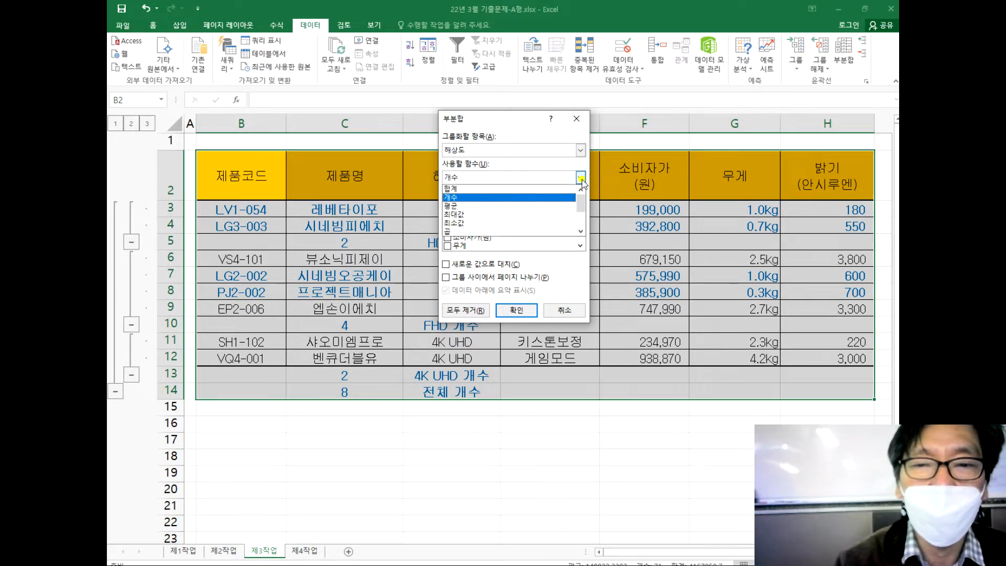
left_click(527, 206)
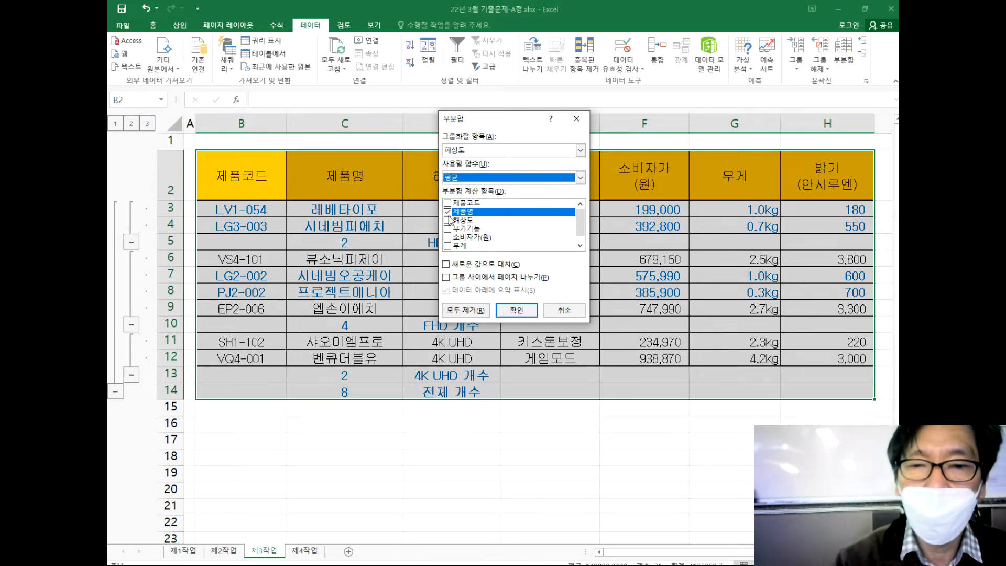
left_click(448, 216)
left_click(448, 219)
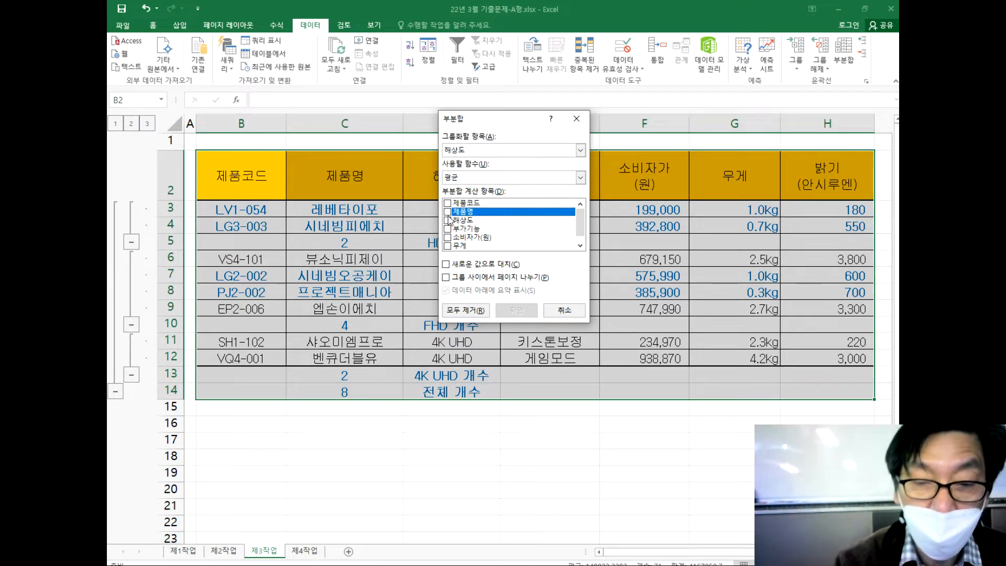
left_click(448, 238)
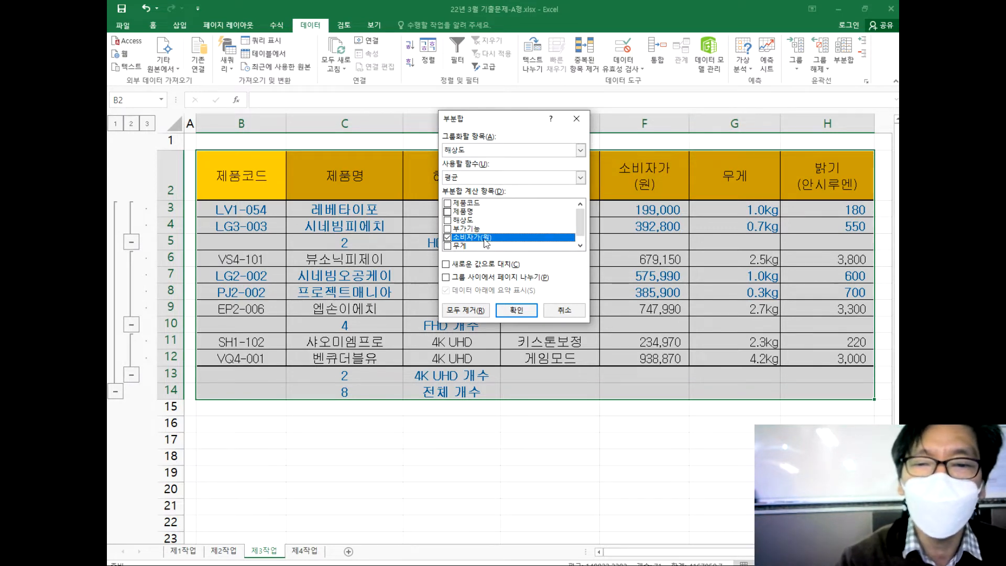
left_click(511, 312)
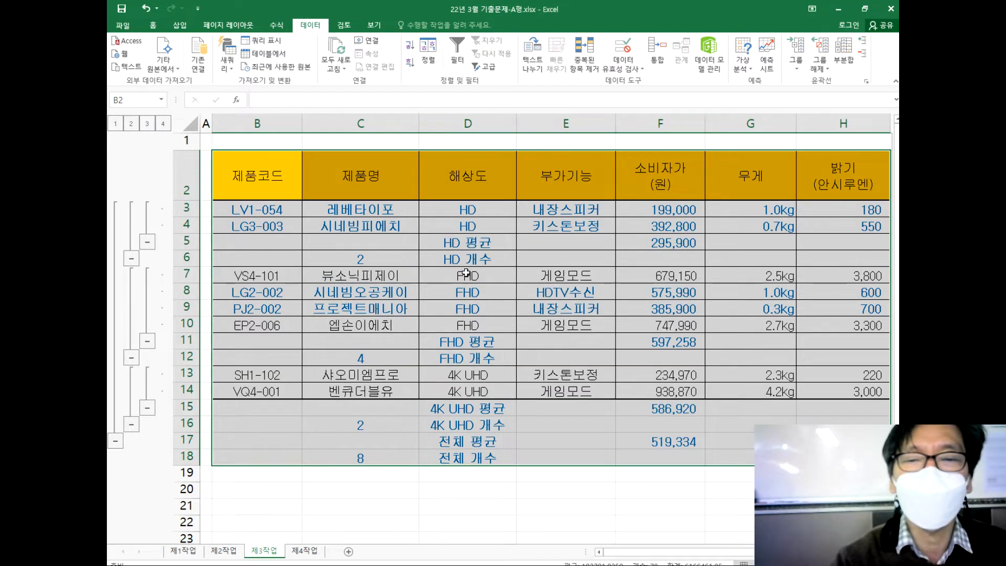
Check the 평균 and 개수 rows of each 해상도 group and the 전체 평균 and 전체 개수 rows.
left_click_drag(450, 248, 459, 257)
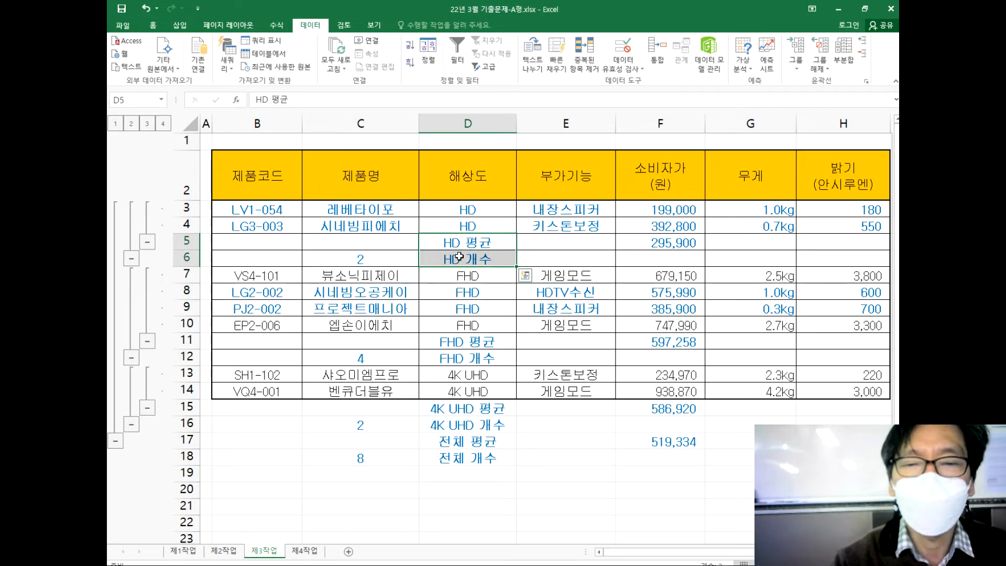
left_click_drag(467, 342, 465, 358)
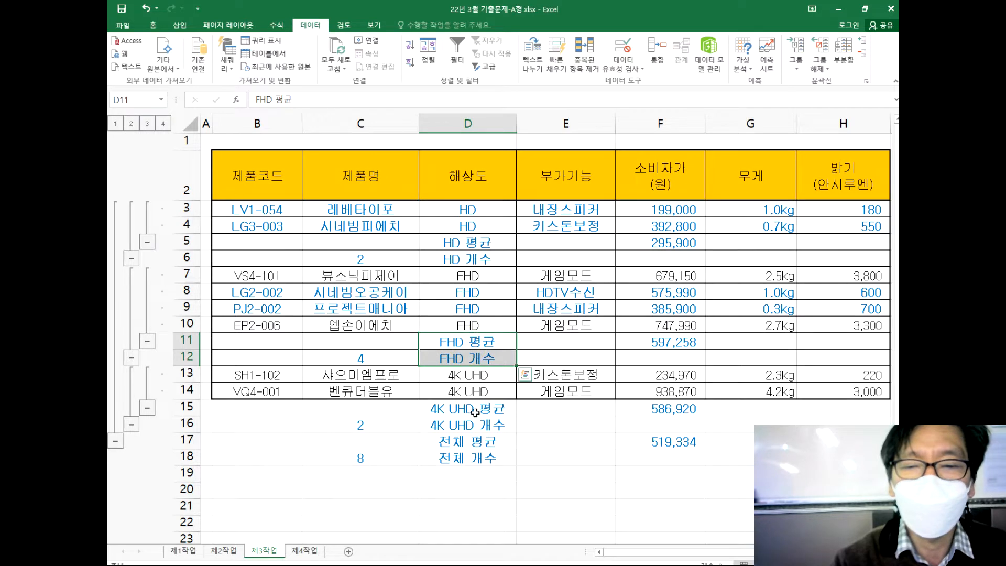
left_click_drag(475, 412, 461, 461)
left_click(470, 445)
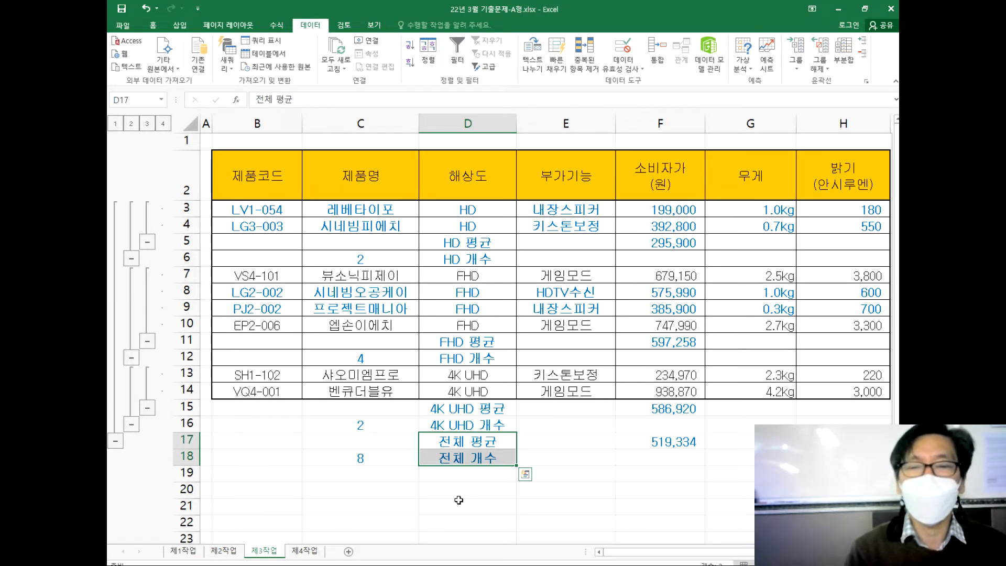
left_click(344, 450)
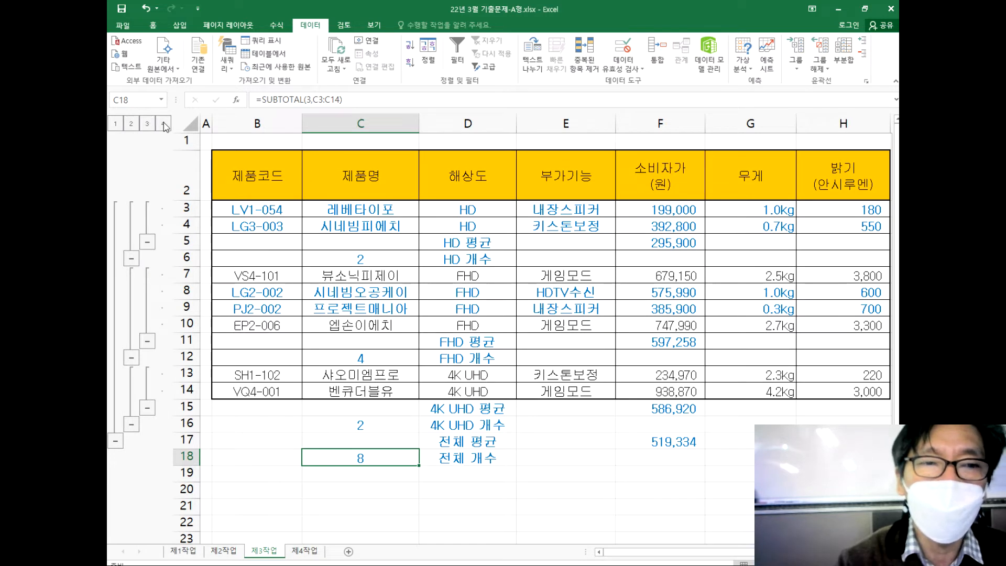
View the subtotal table at outline levels 1 to 4 in turn, ending with all details shown.
left_click(117, 129)
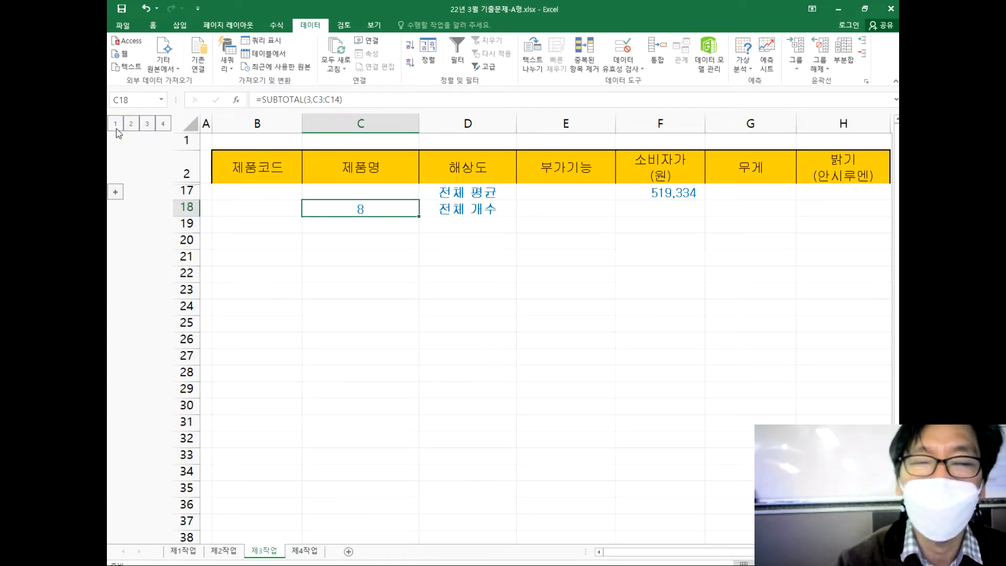
left_click(130, 127)
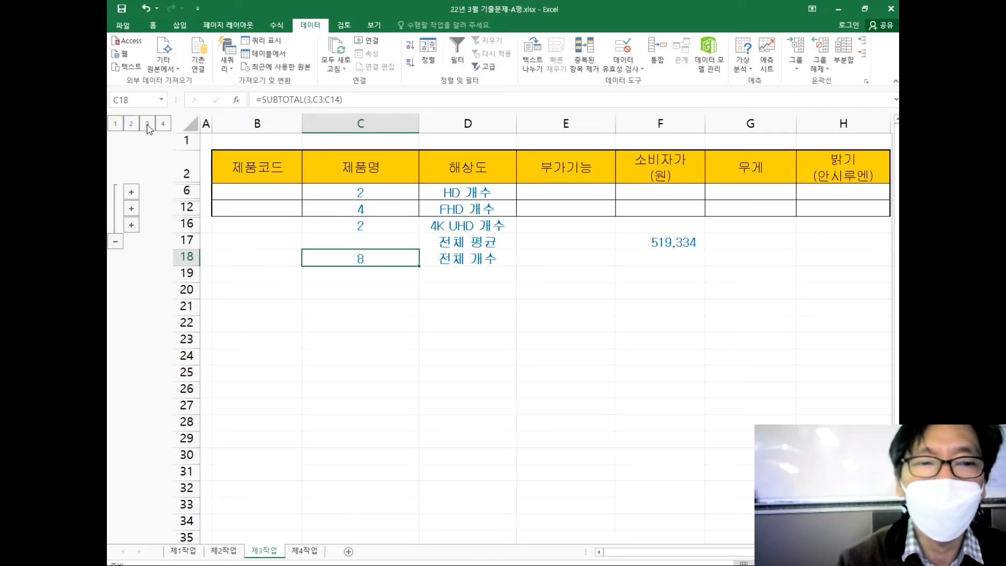
left_click(147, 125)
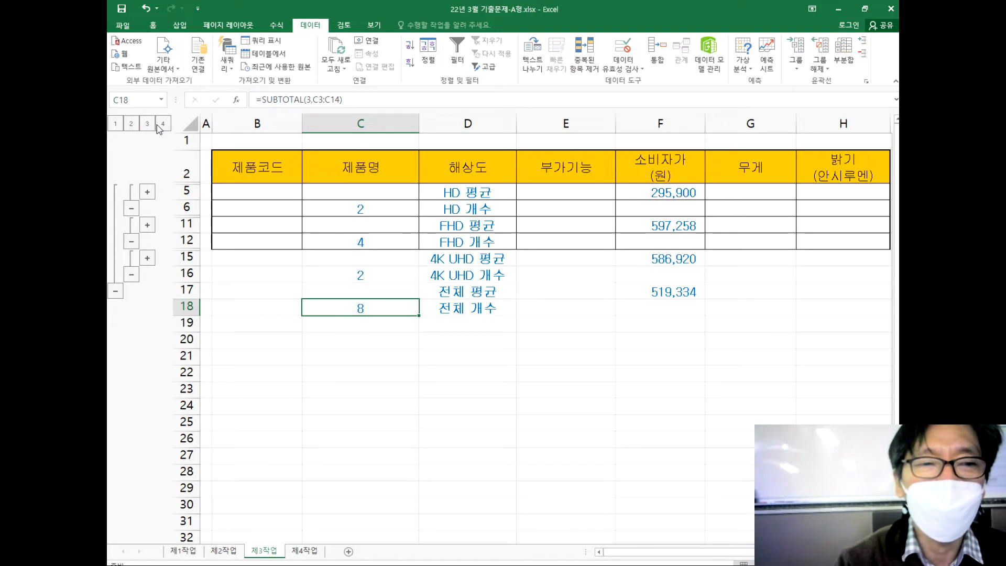
left_click(162, 126)
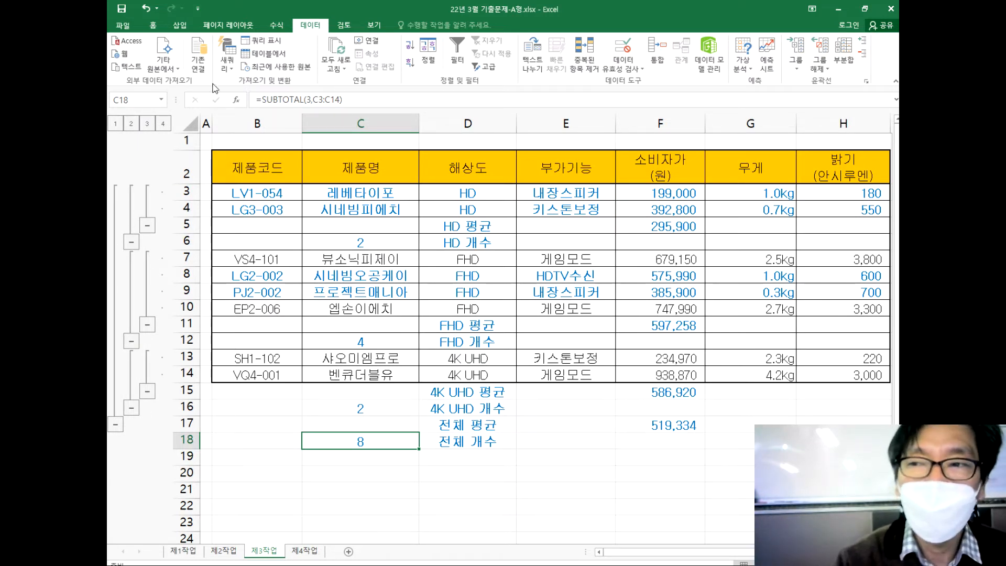
Clear the outline (윤곽 지우기) from the subtotal table while keeping the subtotal rows.
left_click(825, 69)
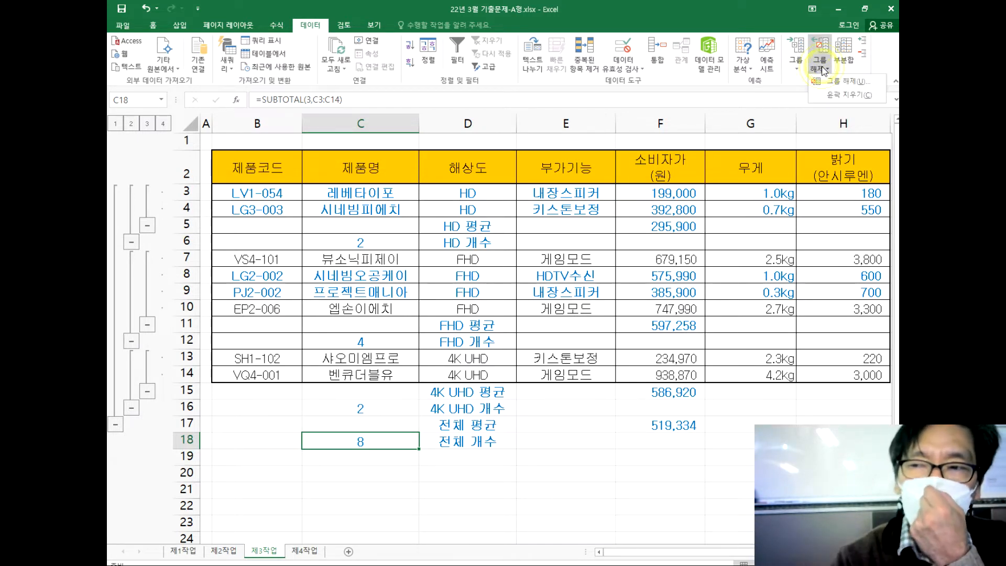
left_click(837, 95)
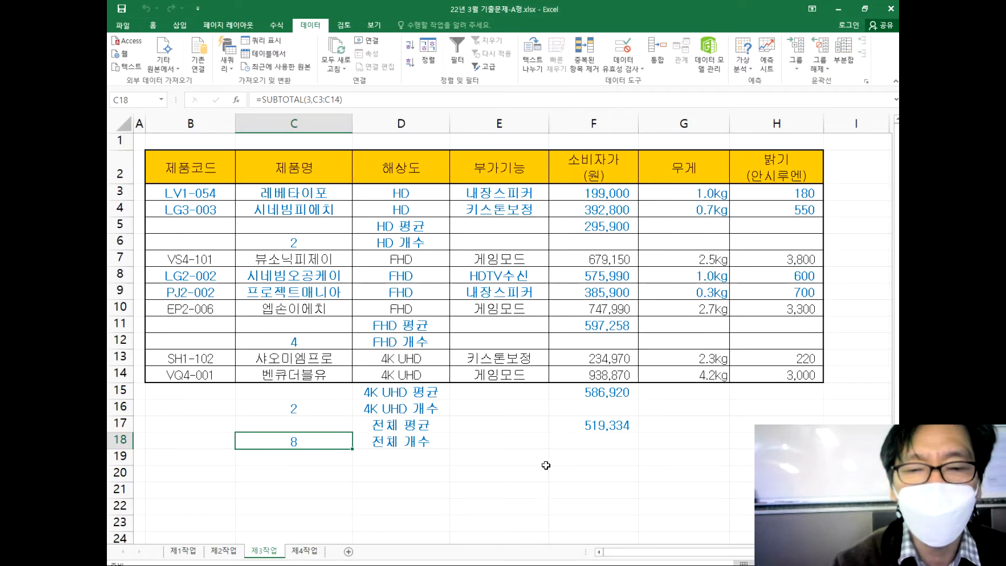
left_click(577, 456)
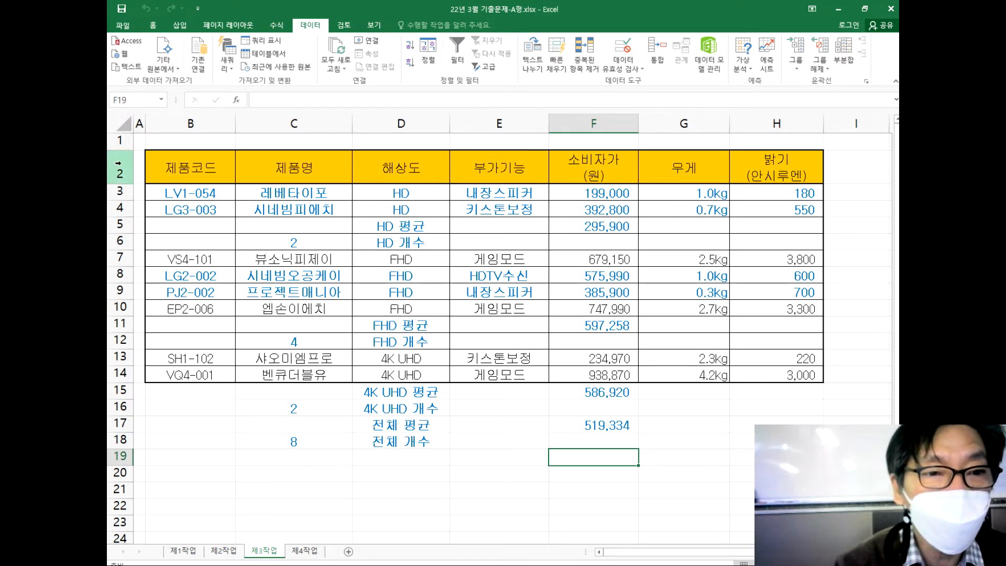
Delete rows 1 to 20 of the 제3작업 sheet to remove the finished subtotal table.
left_click_drag(114, 145, 115, 472)
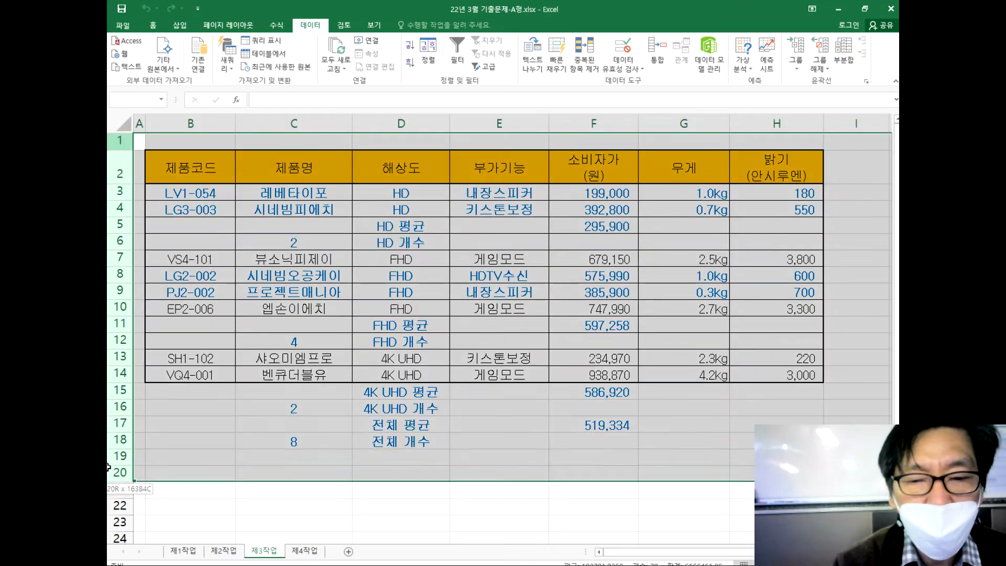
right_click(130, 350)
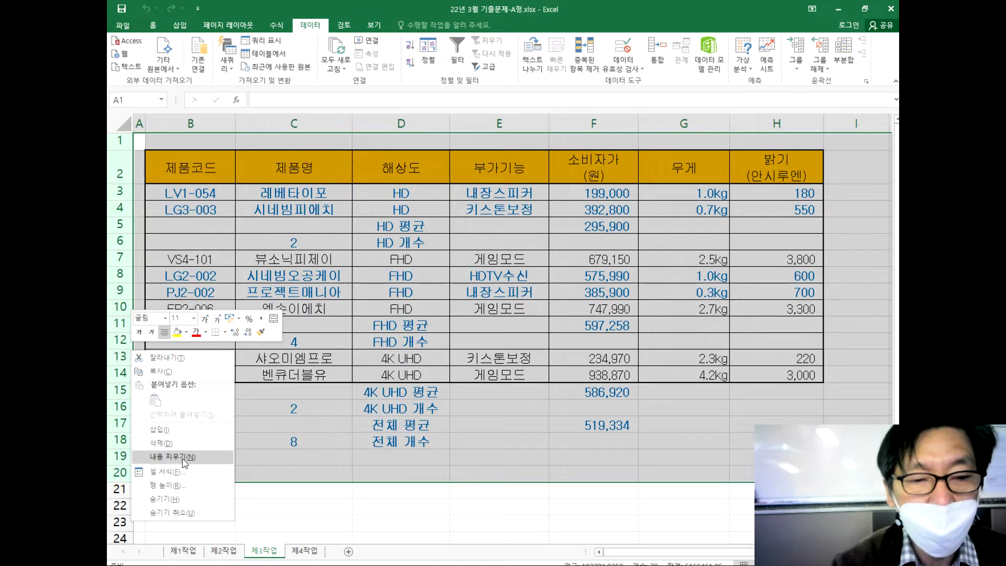
left_click(182, 443)
left_click(386, 434)
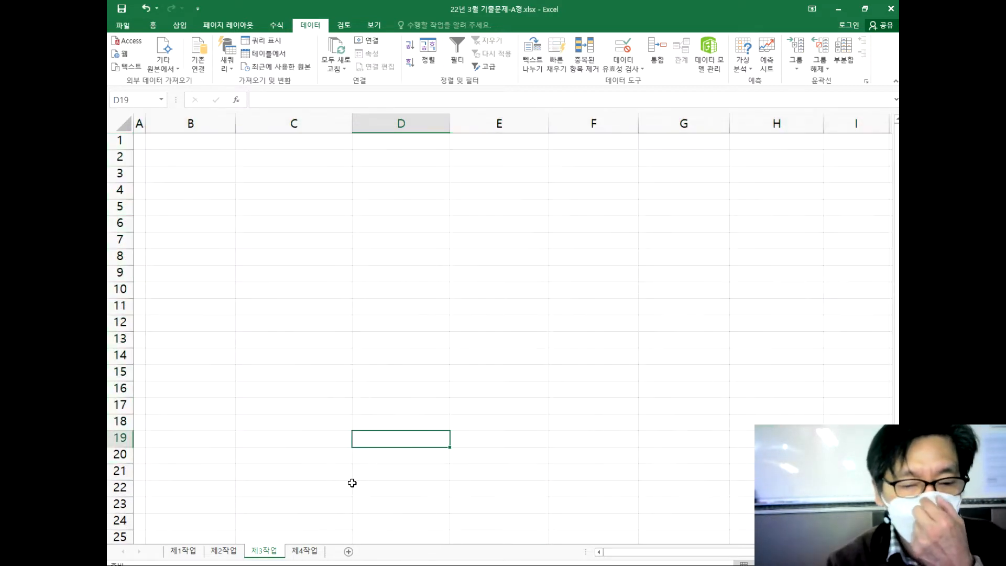
Copy the projector table B4:H12 from the 제1작업 sheet and paste it at B2 of the 제3작업 sheet.
left_click(183, 550)
left_click(313, 448)
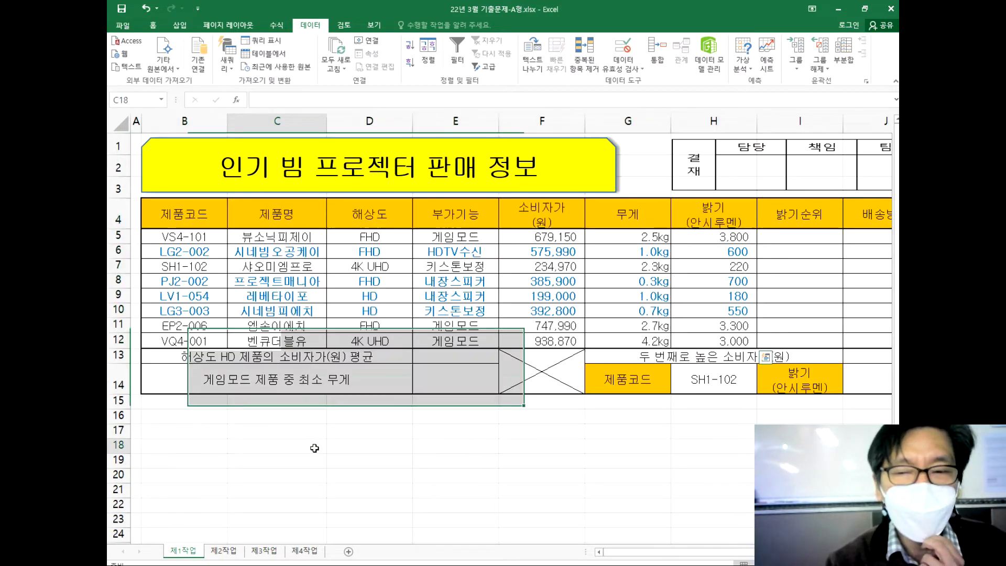
left_click_drag(190, 218, 677, 338)
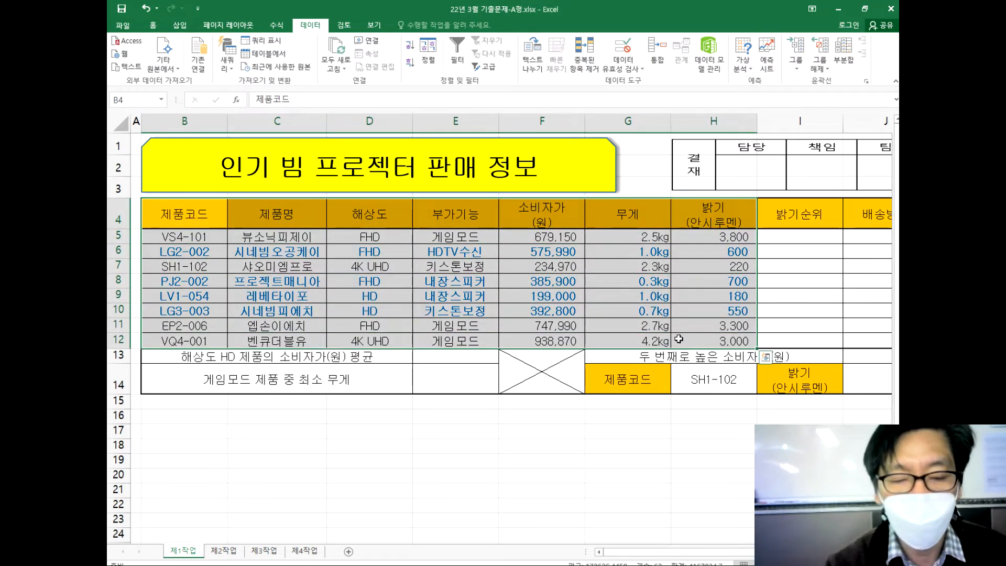
key("ctrl+c")
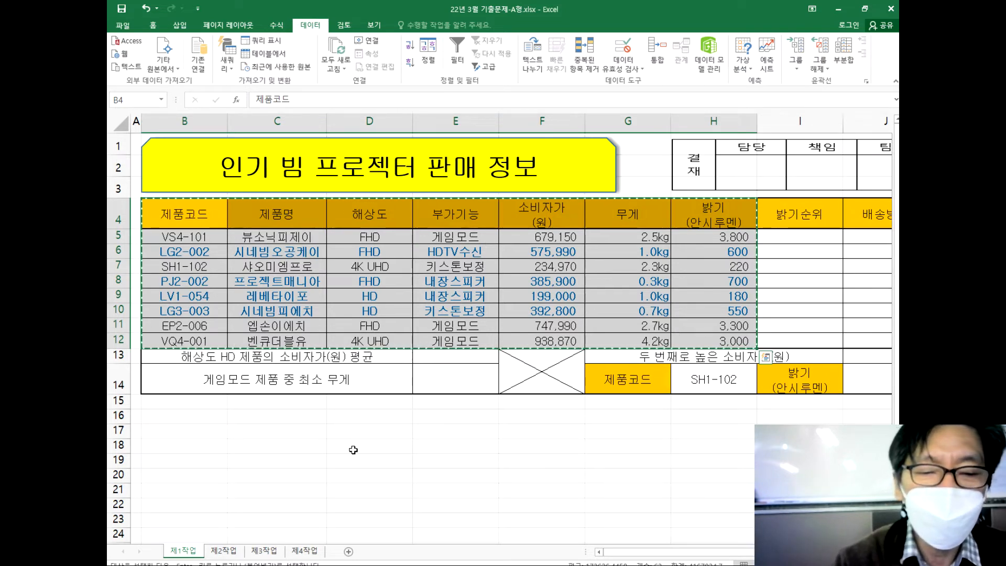
left_click(263, 552)
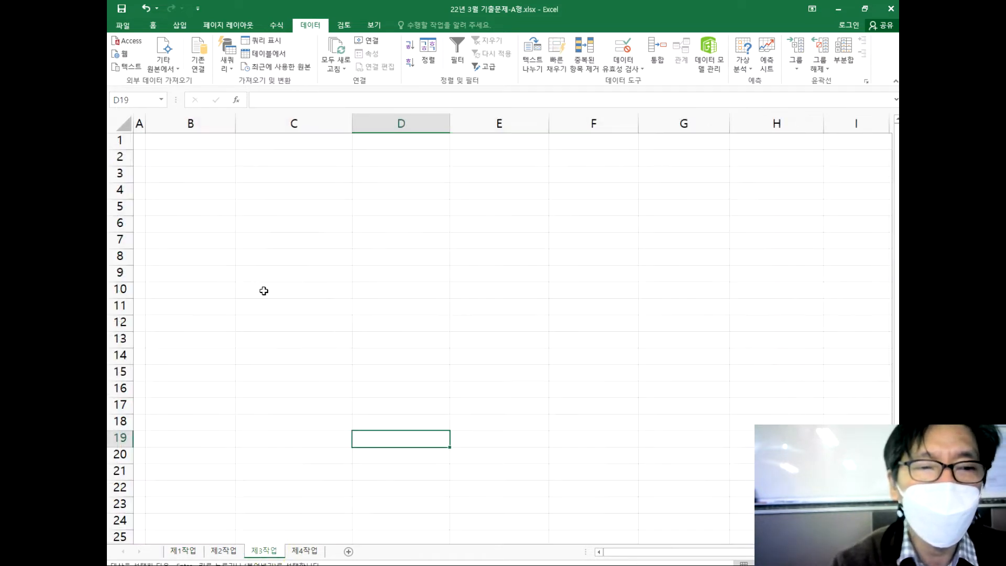
left_click(188, 158)
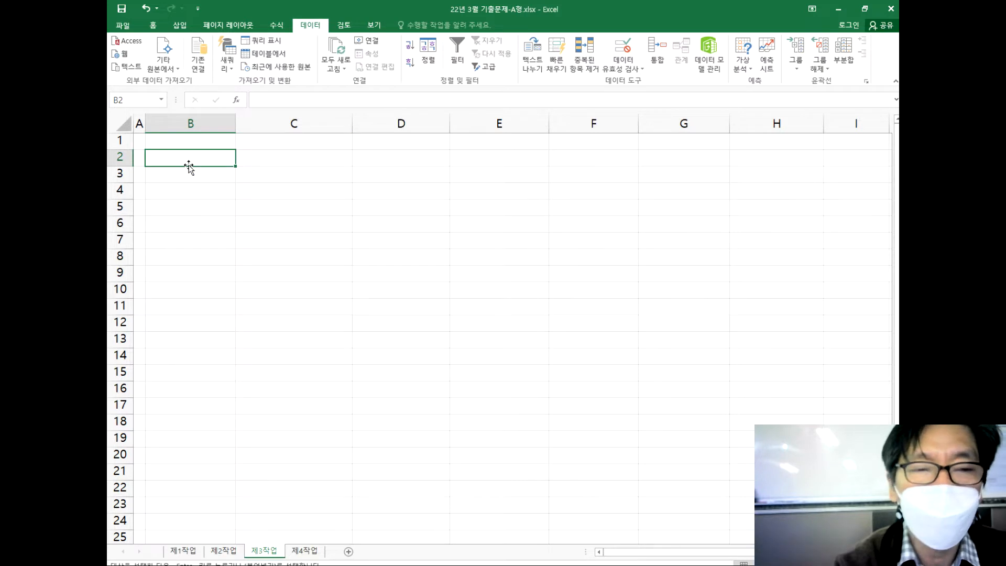
key("ctrl+v")
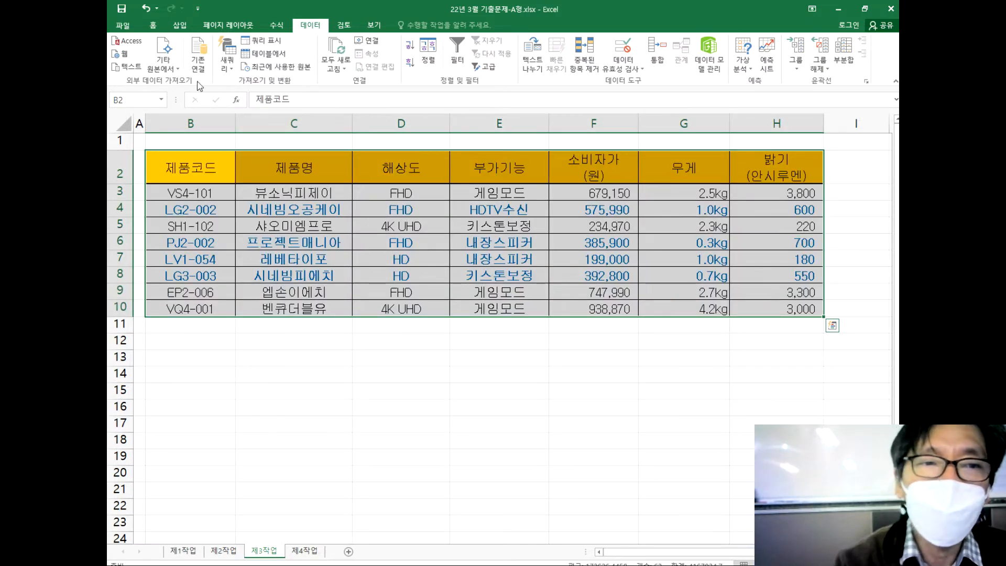
Apply a thick outside border (굵은 바깥쪽 테두리) around the pasted table B2:H10.
left_click(153, 25)
left_click(255, 64)
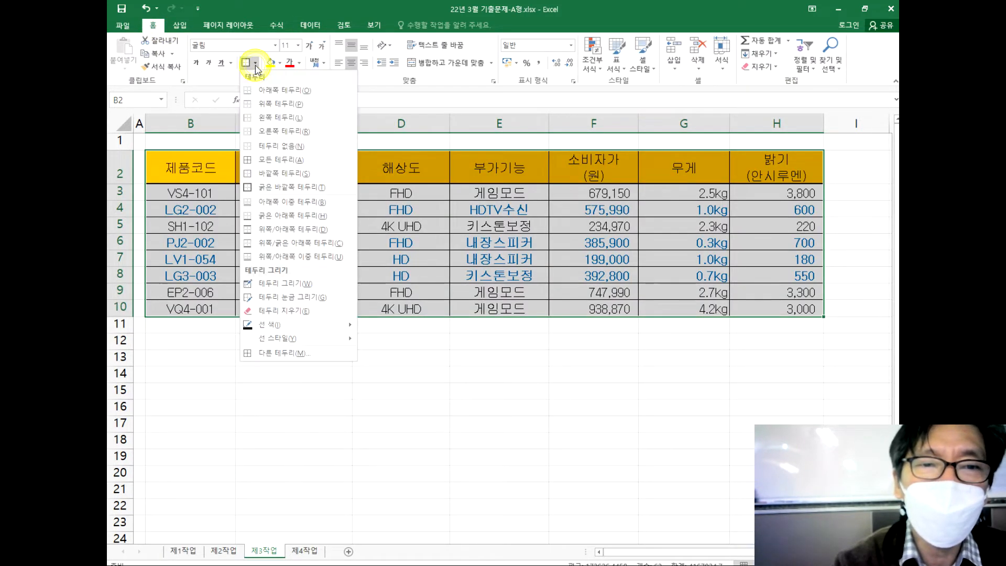
left_click(271, 188)
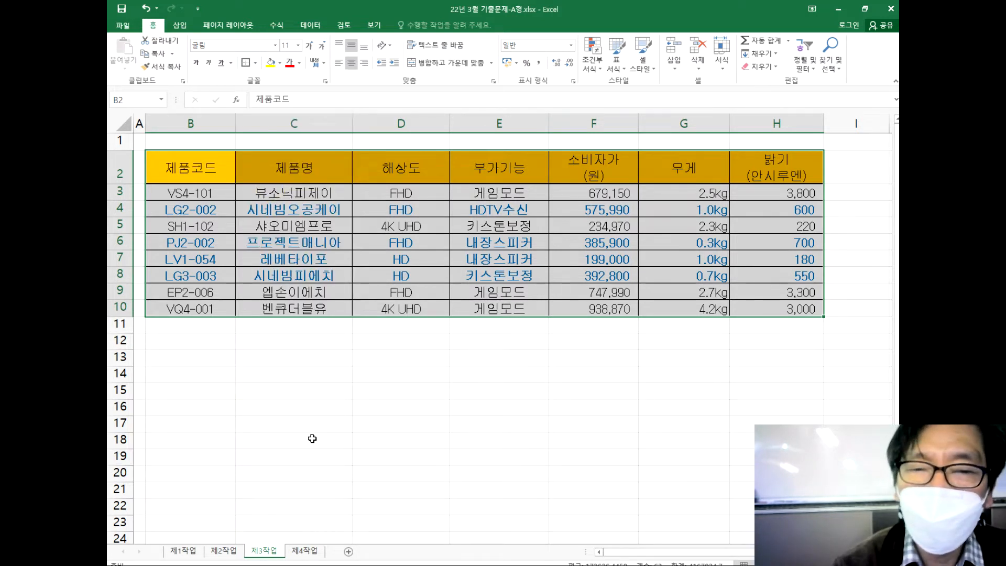
Sort the pasted table by the values of 해상도 in descending order (내림차순).
left_click(310, 25)
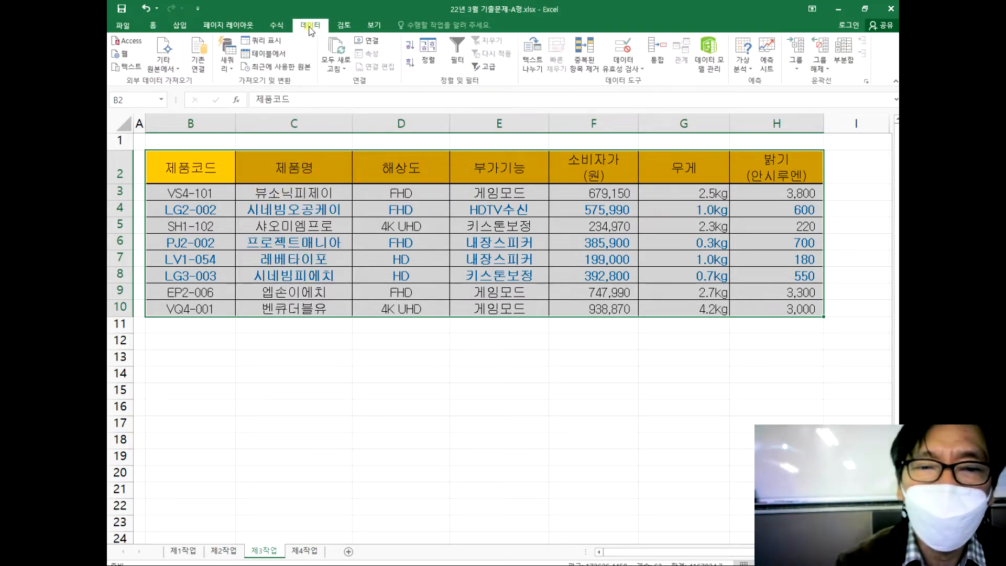
left_click(433, 59)
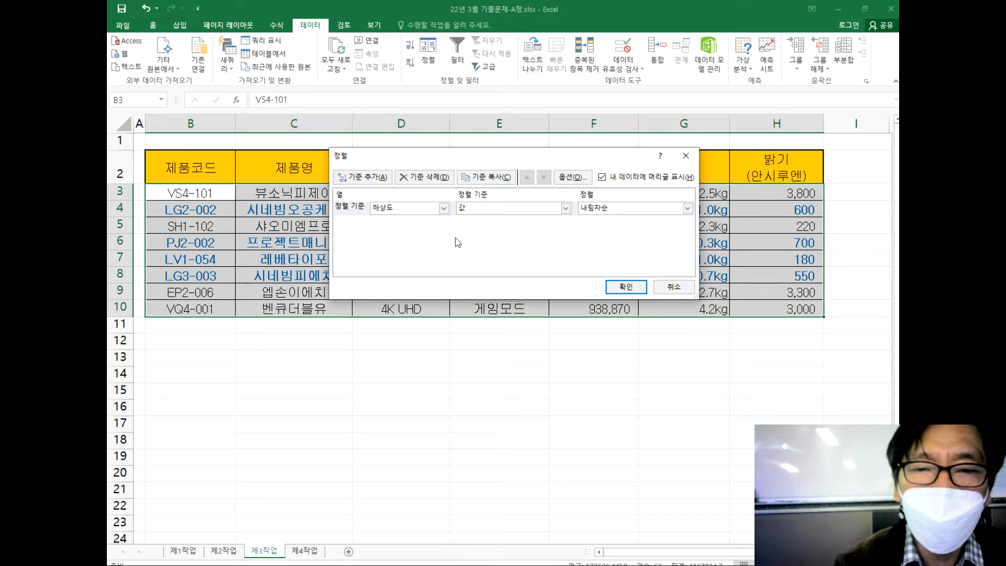
left_click(444, 209)
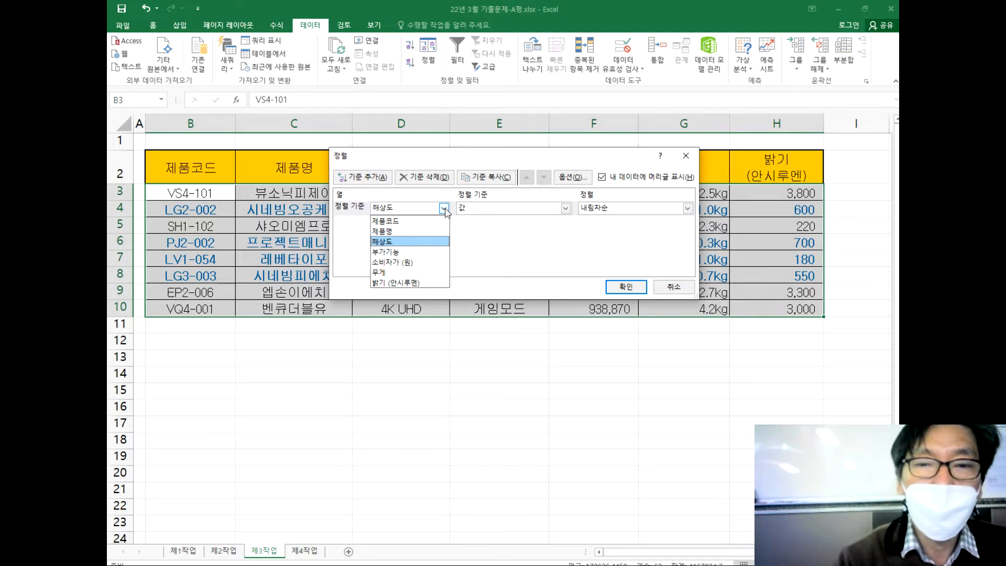
left_click(422, 242)
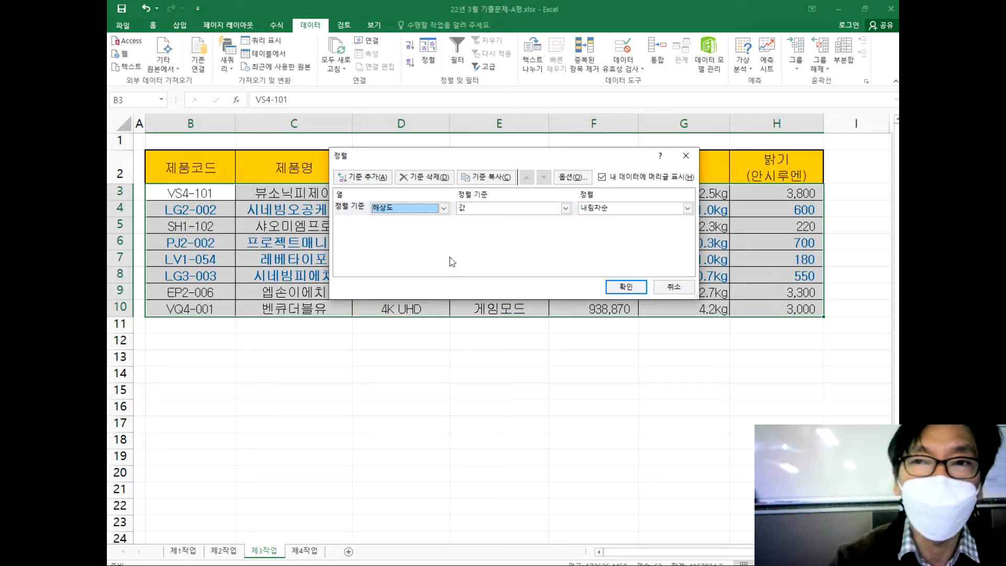
left_click(688, 210)
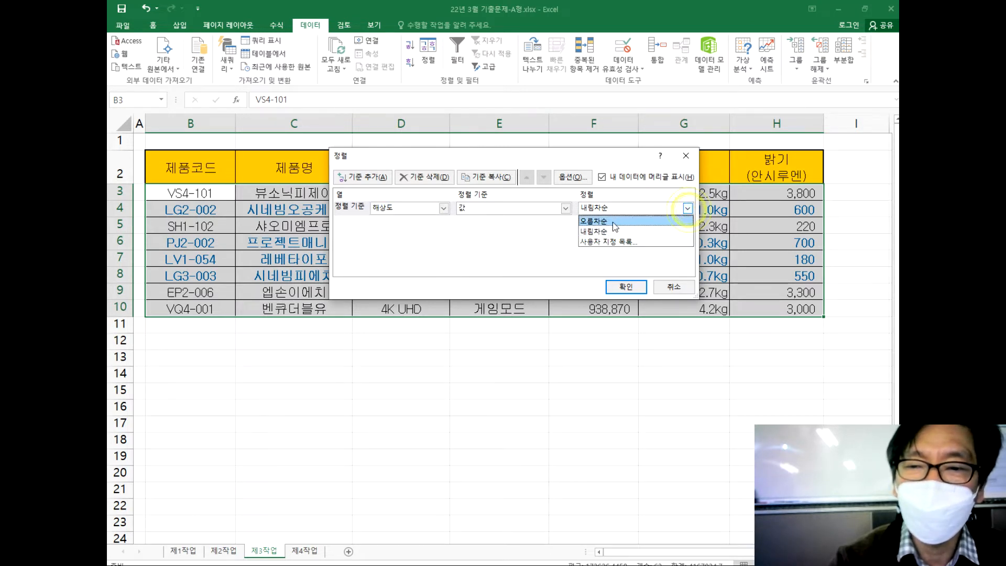
left_click(586, 232)
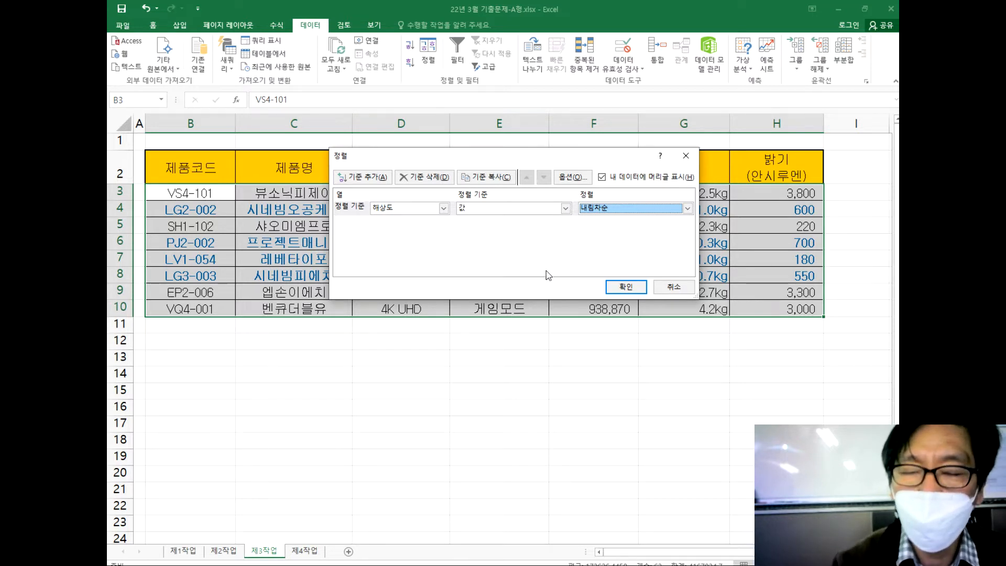
left_click(635, 292)
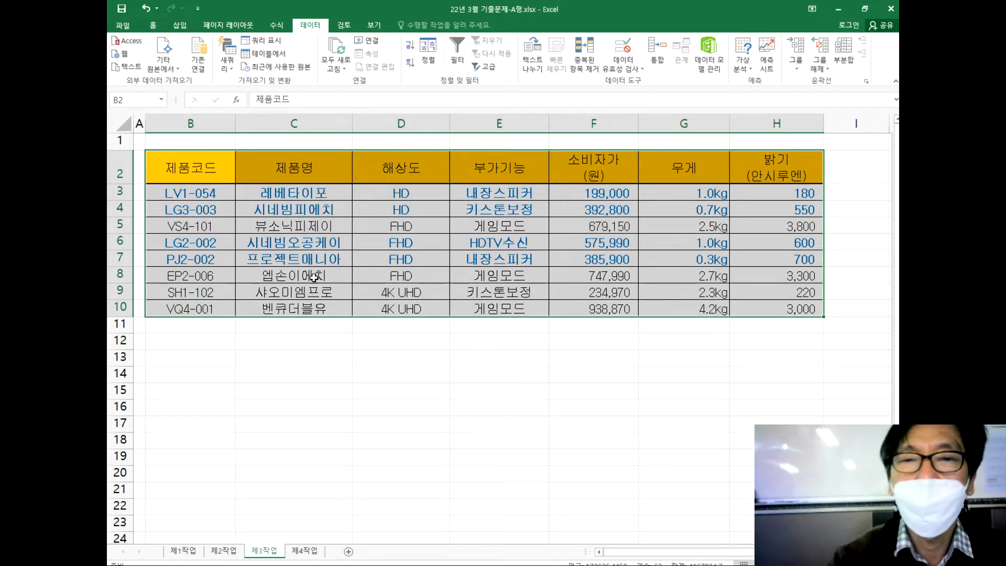
Start a subtotal (부분합) on the sorted table, grouped by 해상도 with 개수 as the function.
left_click(844, 57)
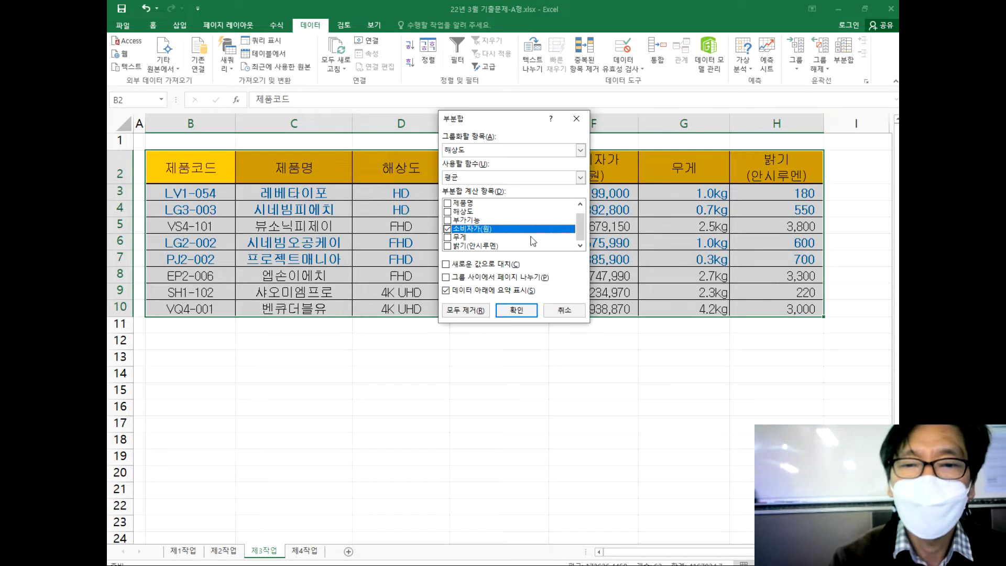
left_click(491, 152)
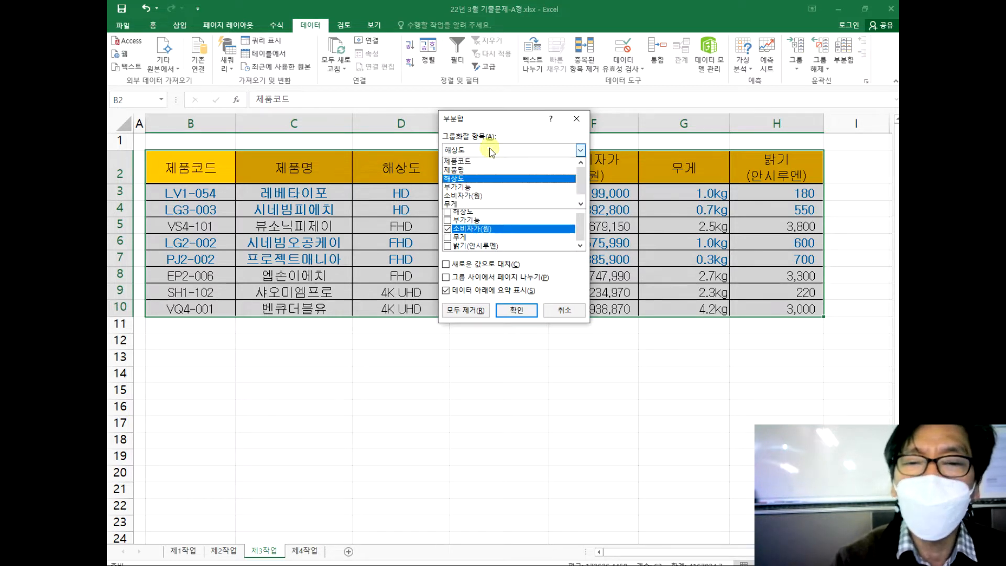
left_click(457, 179)
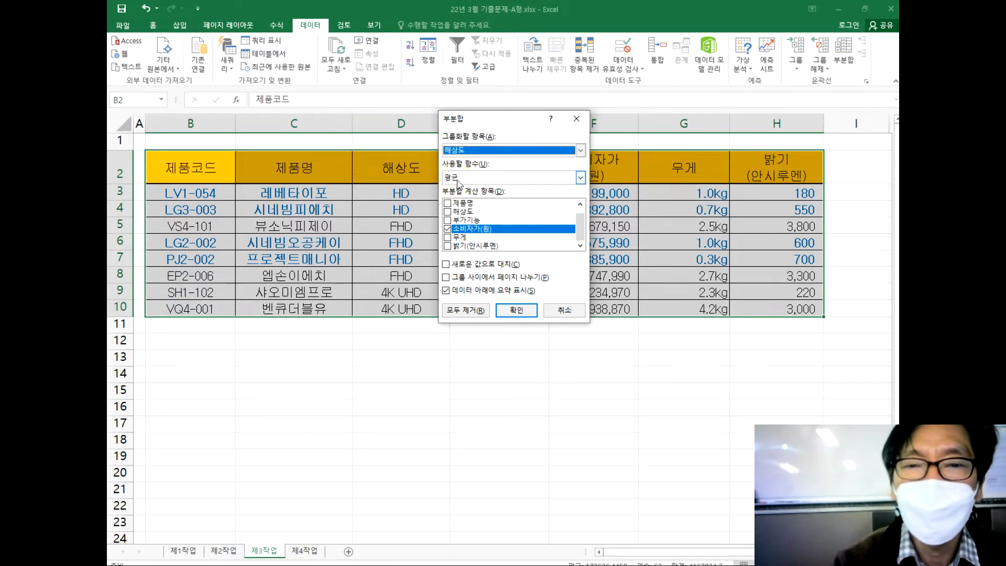
left_click(479, 156)
left_click(478, 155)
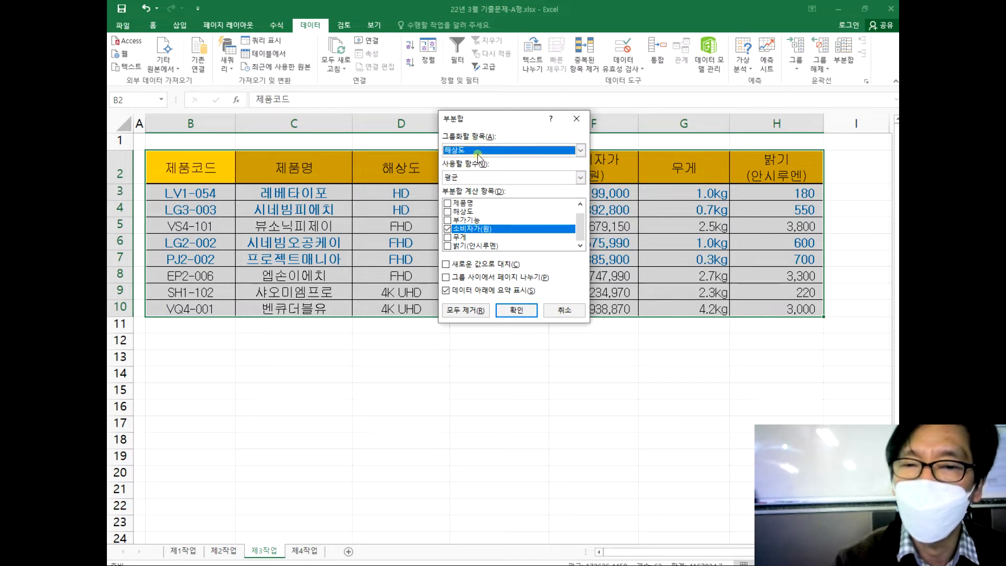
left_click(468, 178)
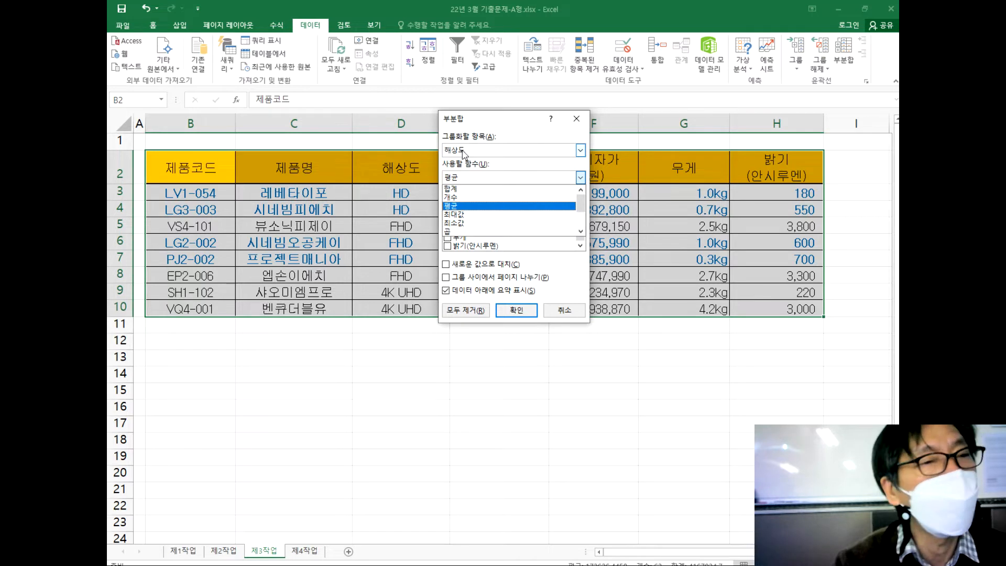
left_click(481, 181)
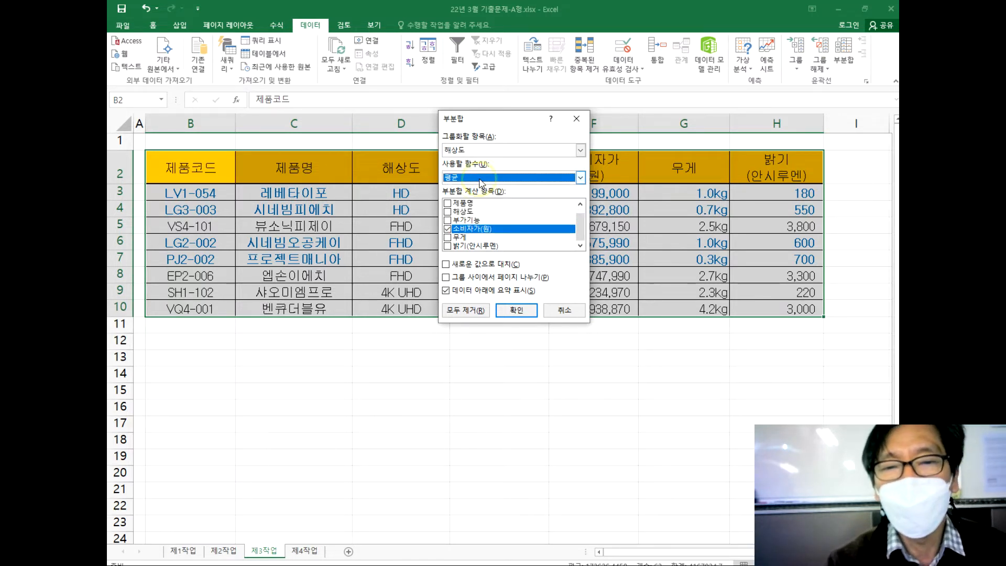
left_click(481, 181)
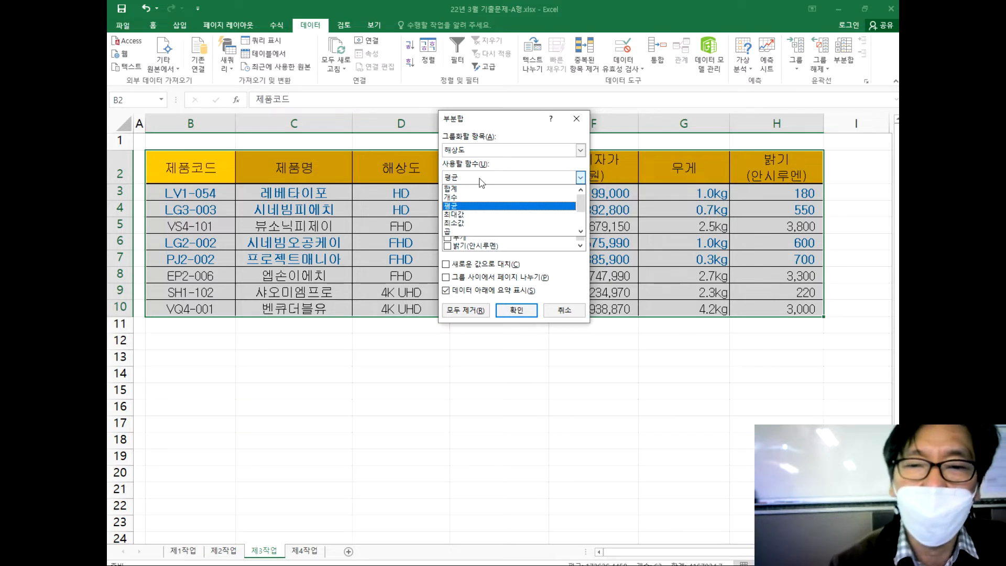
left_click(454, 197)
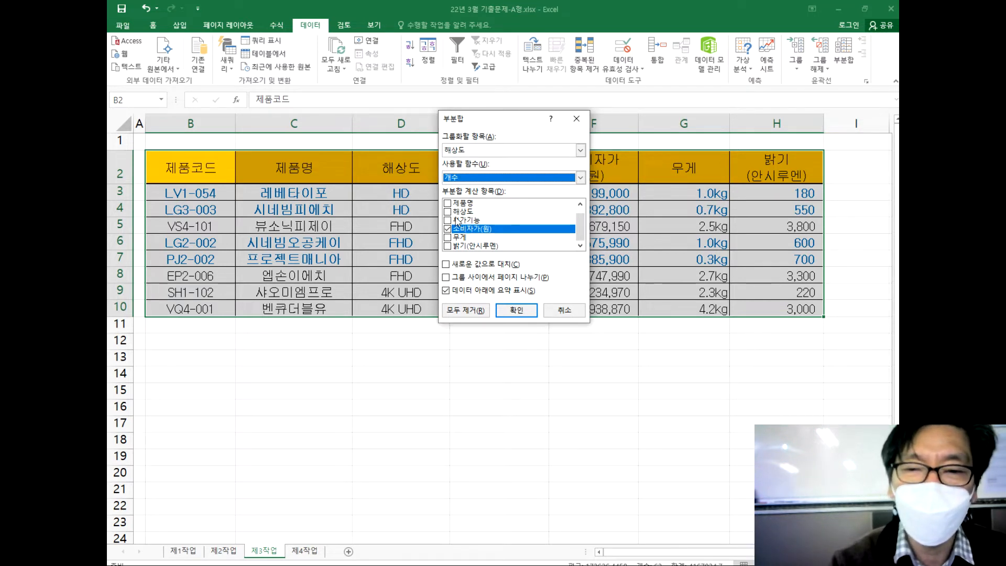
Make 제품명 the only subtotal item instead of 소비자가(원), keep 새로운 값으로 대치 off, and apply the subtotal.
left_click(448, 203)
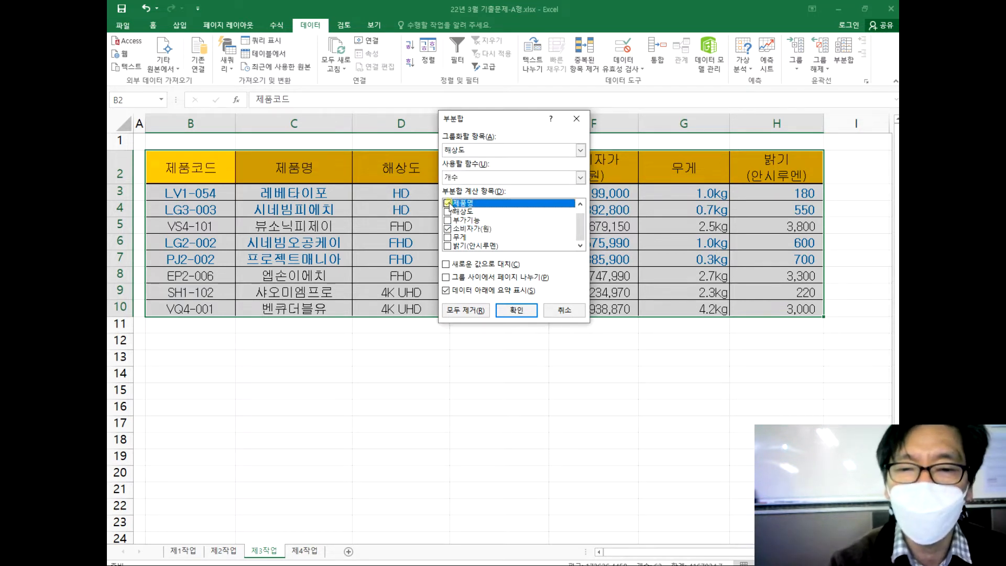
left_click(447, 230)
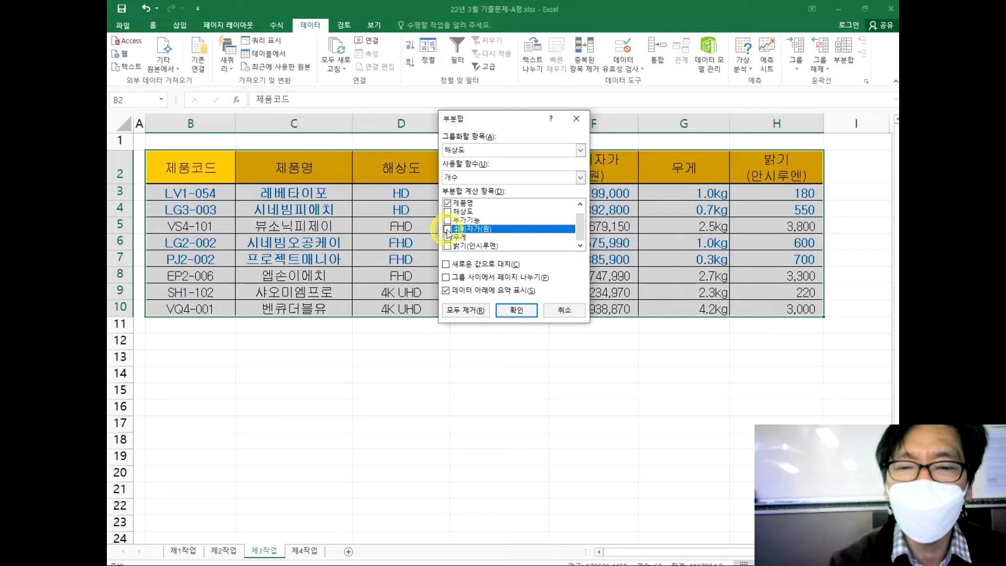
scroll(580, 220, "up", 1)
mouse_move(580, 216)
left_mouse_down()
mouse_move(580, 234)
mouse_move(578, 217)
left_mouse_up()
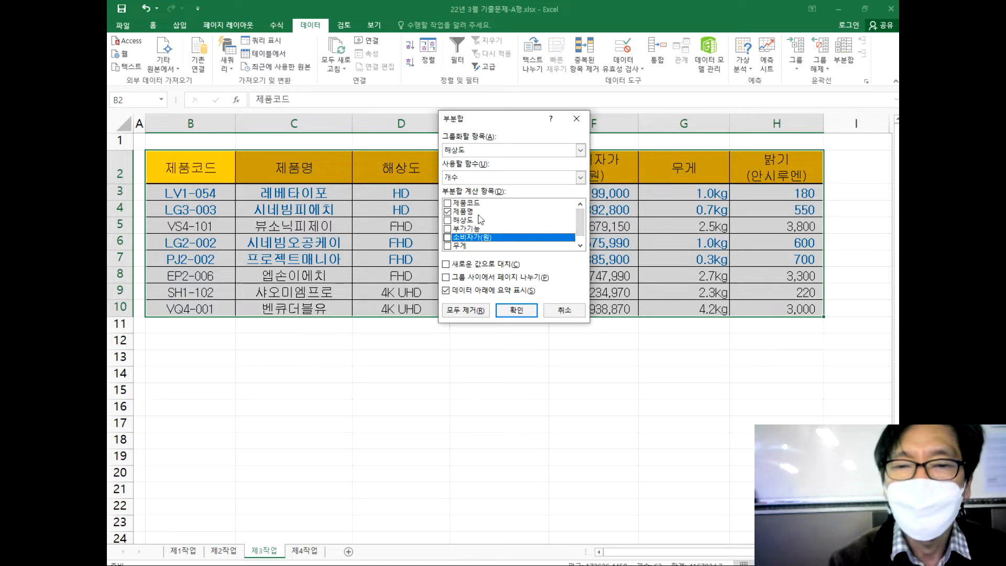
left_click(491, 266)
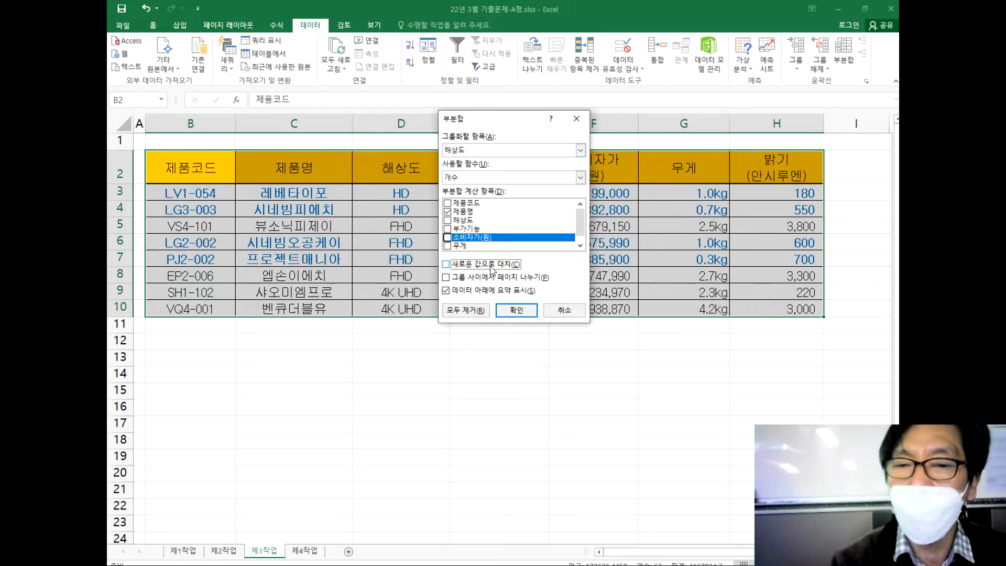
left_click(446, 264)
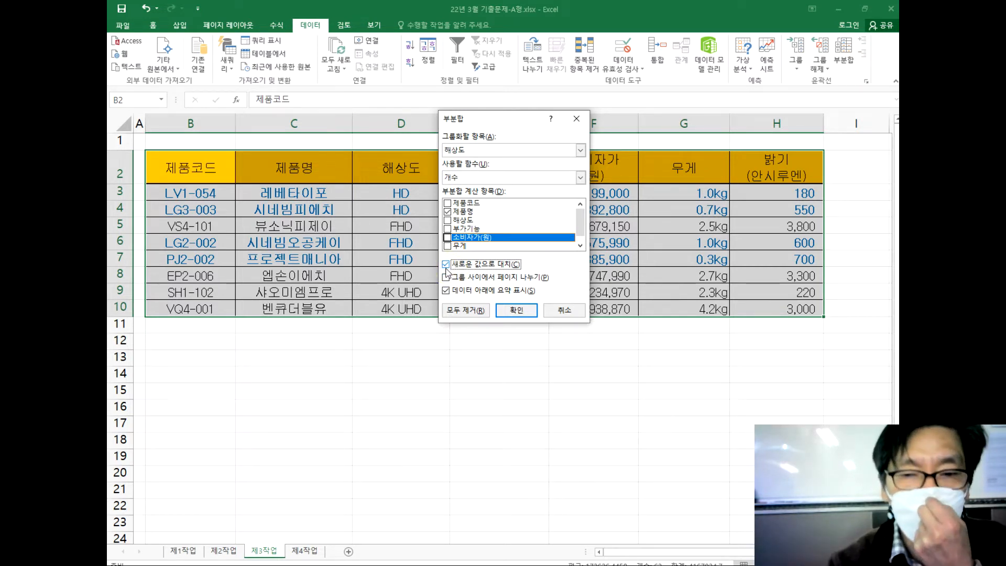
left_click(446, 265)
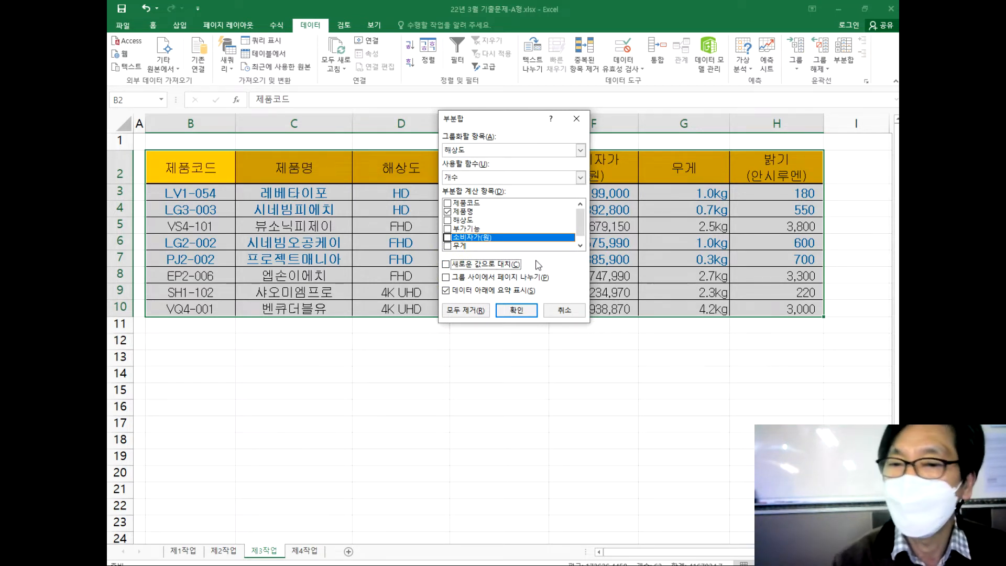
left_click(519, 310)
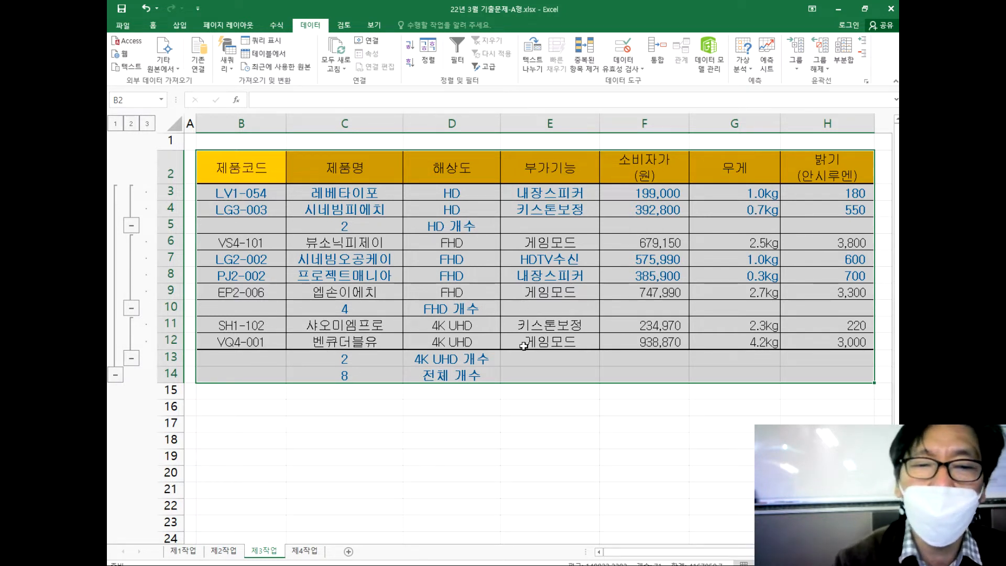
Add a second subtotal grouped by 해상도 that uses 평균 on 소비자가(원) only, with 새로운 값으로 대치 off.
left_click(843, 58)
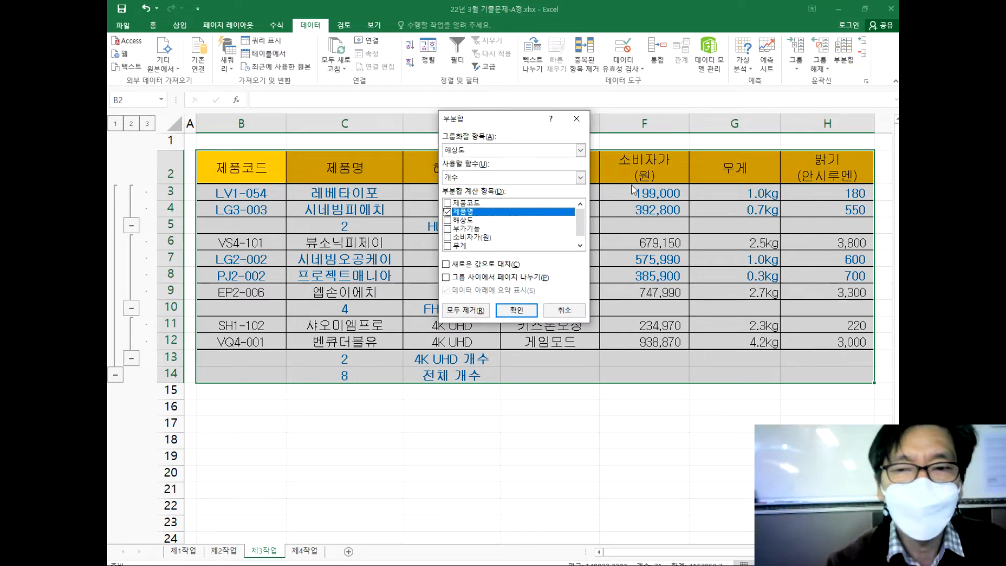
left_click(581, 178)
left_click(512, 206)
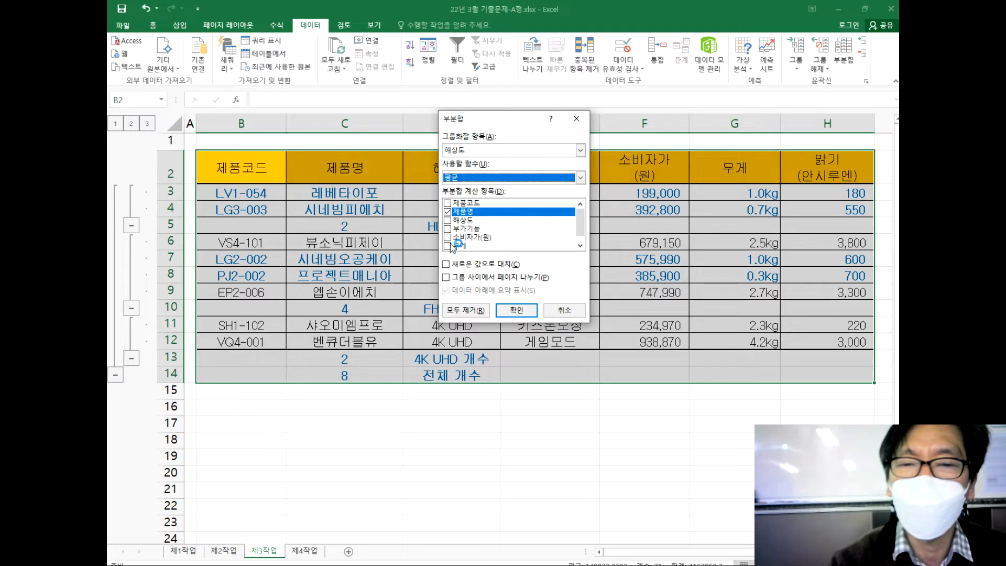
left_click(448, 238)
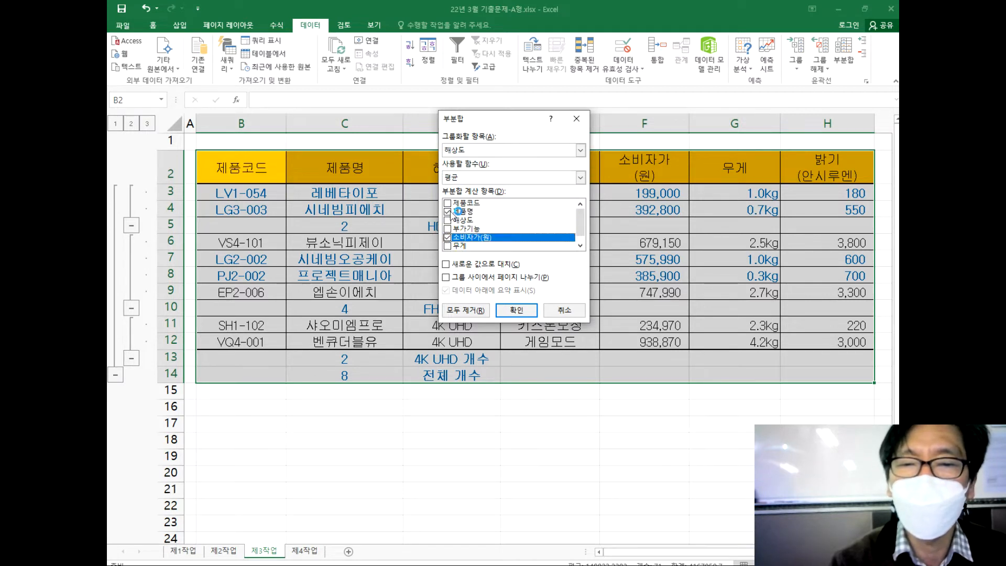
left_click(447, 211)
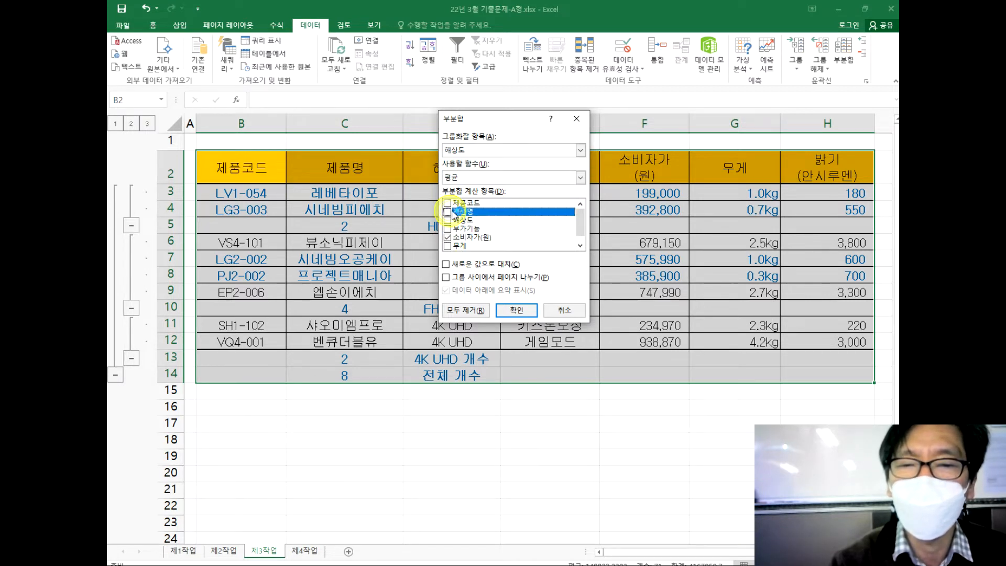
left_click(557, 237)
scroll(581, 226, "down", 1)
left_click_drag(581, 226, 579, 218)
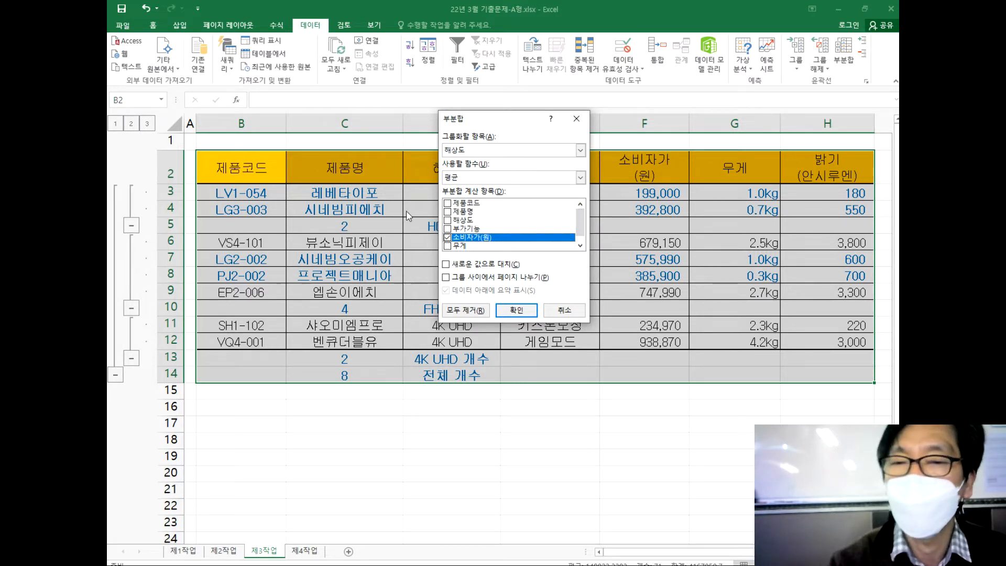
left_click(517, 310)
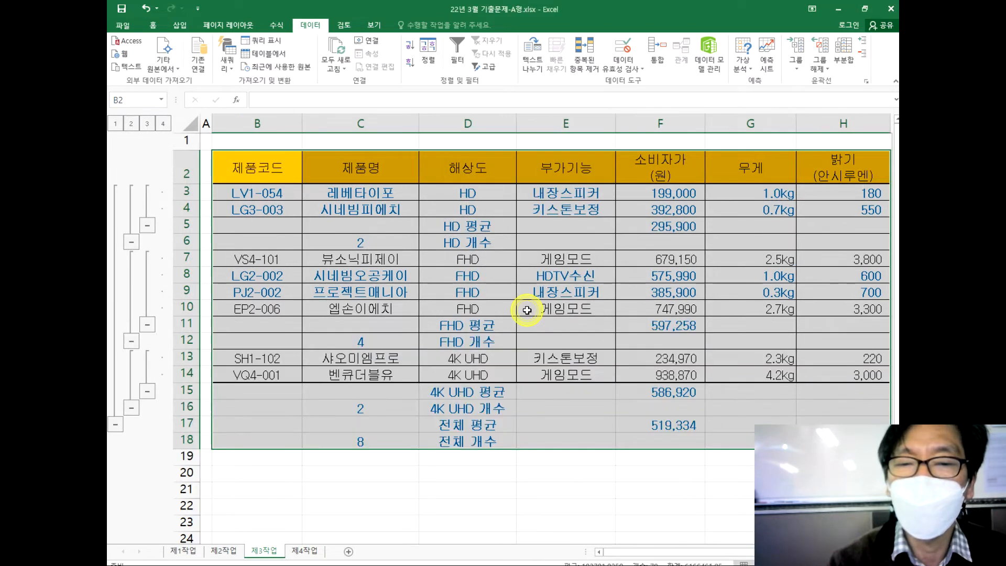
left_click(527, 425)
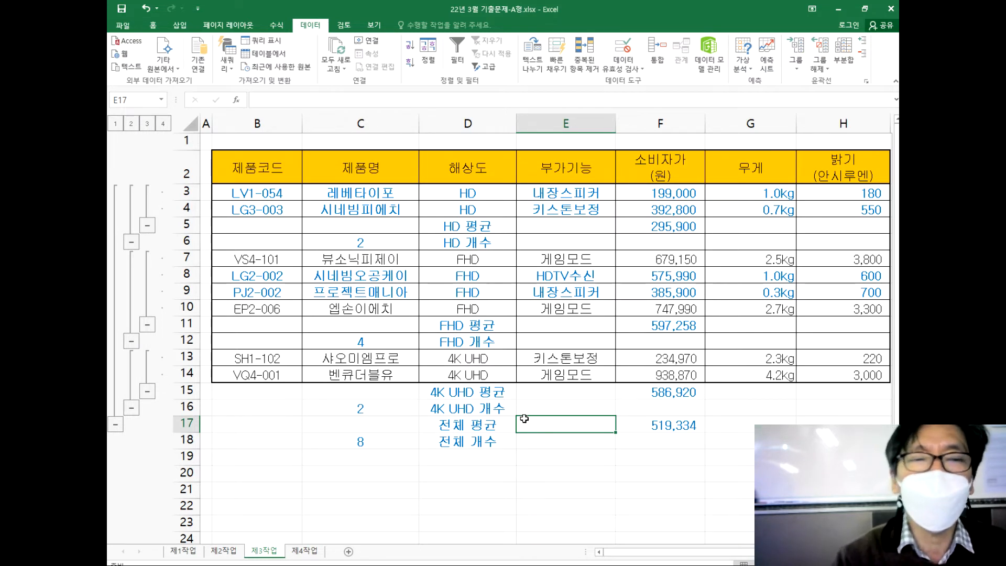
Check the subtotaled table at outline levels 1, 2 and 3, and expand it back to level 4.
left_click(115, 123)
left_click(131, 123)
left_click(147, 124)
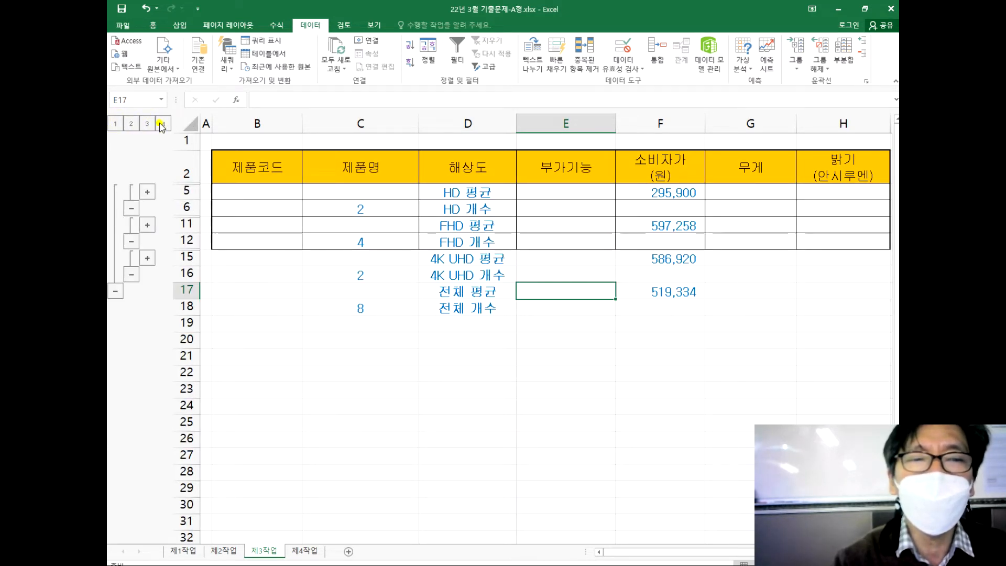
left_click(163, 124)
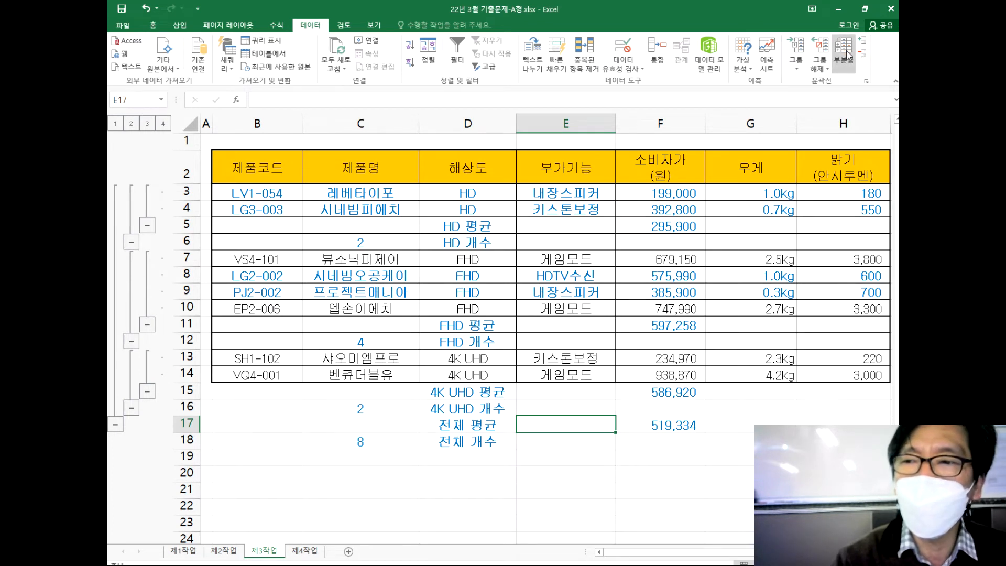
Clear the outline (윤곽 지우기) from the subtotaled table on the 제3작업 sheet.
left_click(824, 68)
left_click(824, 68)
left_click(824, 68)
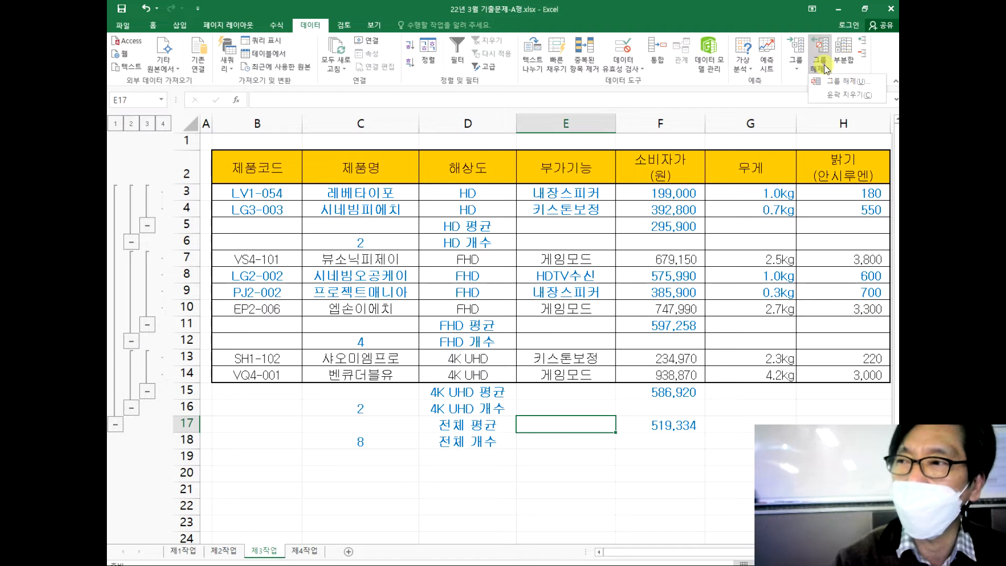
left_click(824, 66)
left_click(824, 67)
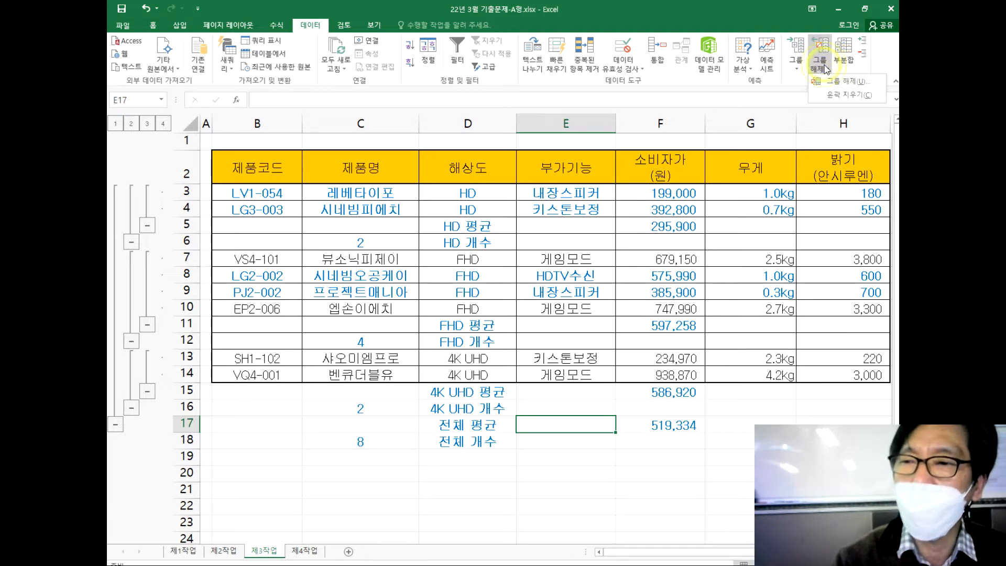
left_click(849, 95)
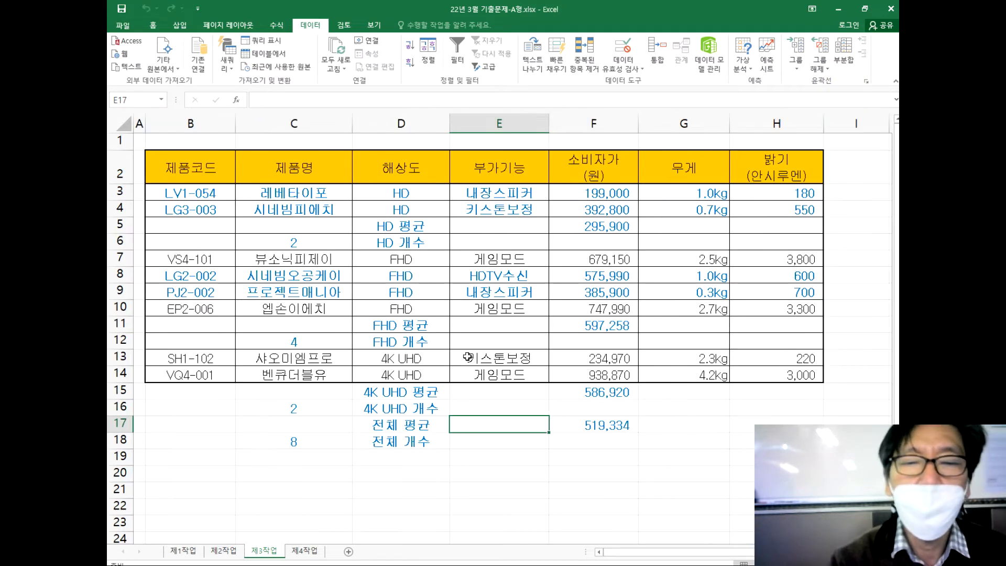
left_click(465, 474)
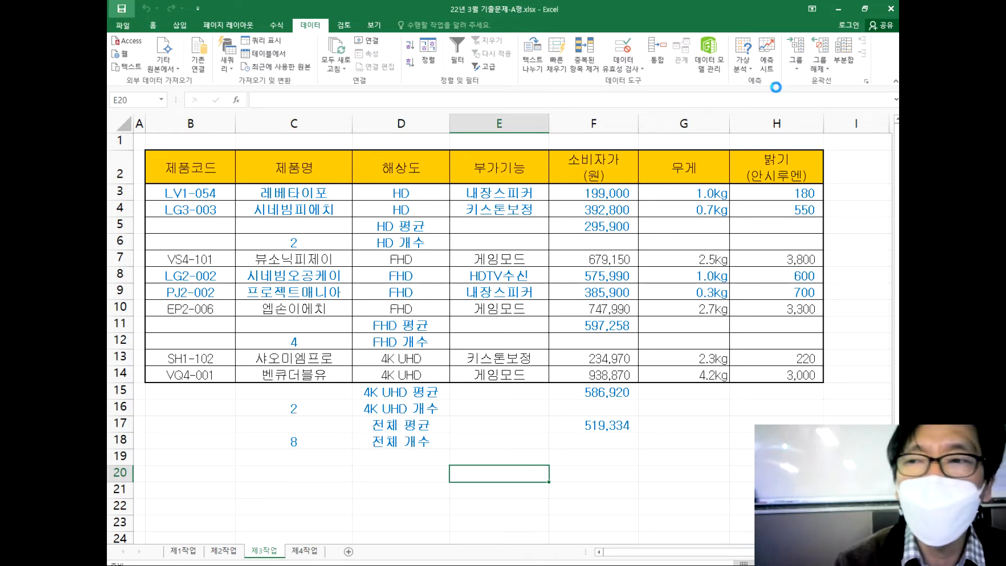
Close the A형 workbook and open 22년 3월 기출문제-B형.xlsx at its 제1작업 sheet.
left_click(893, 14)
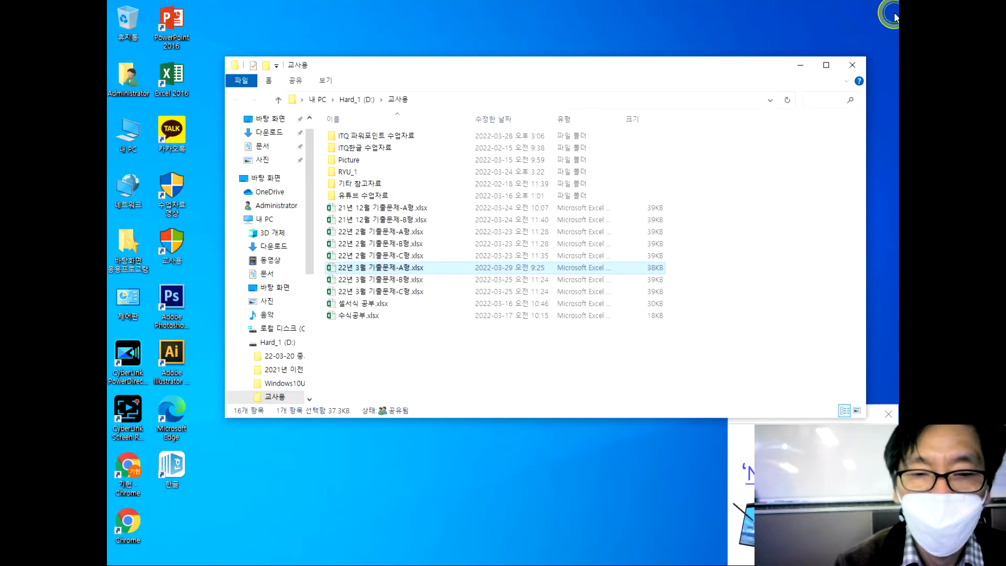
double_click(384, 281)
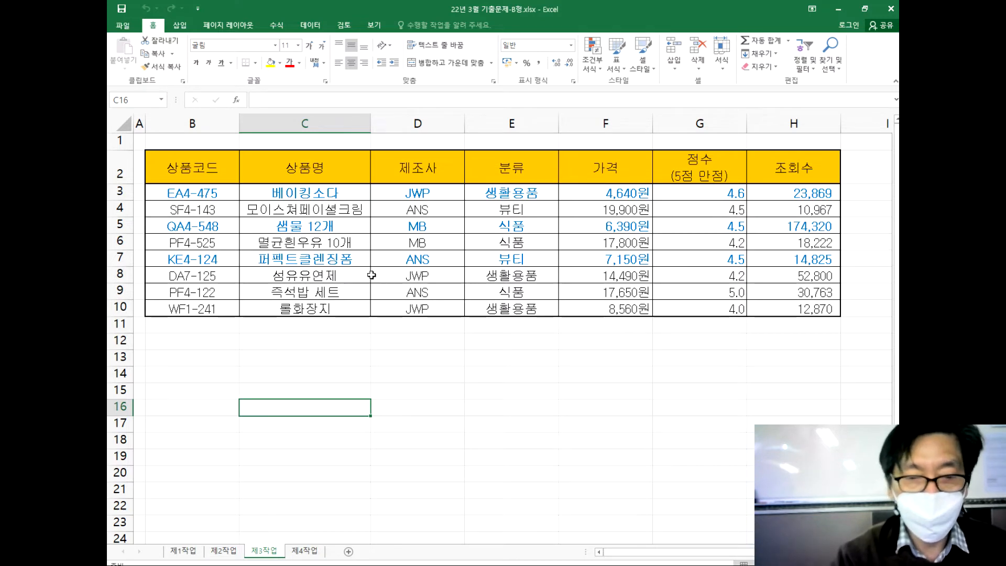
left_click(192, 553)
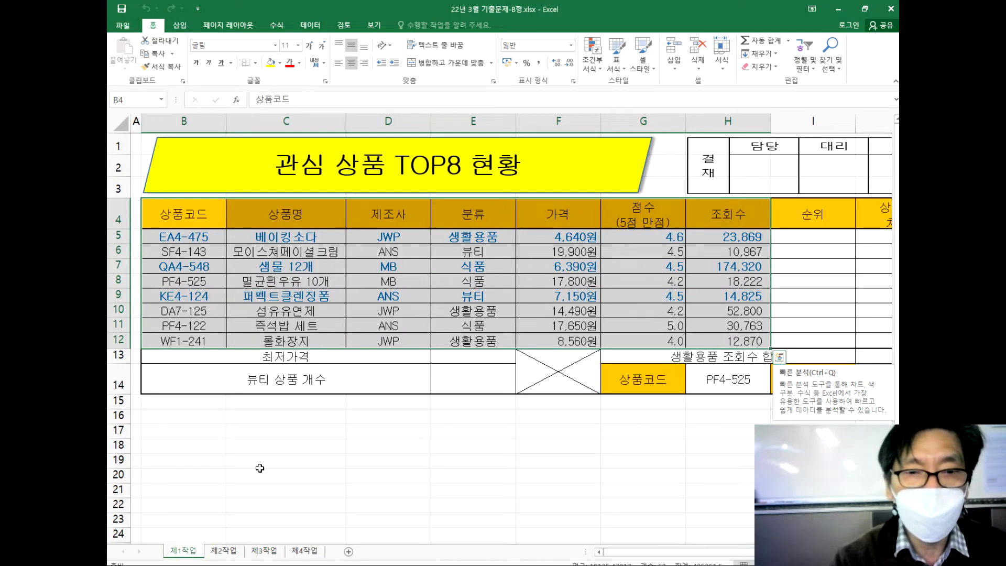
left_click(260, 468)
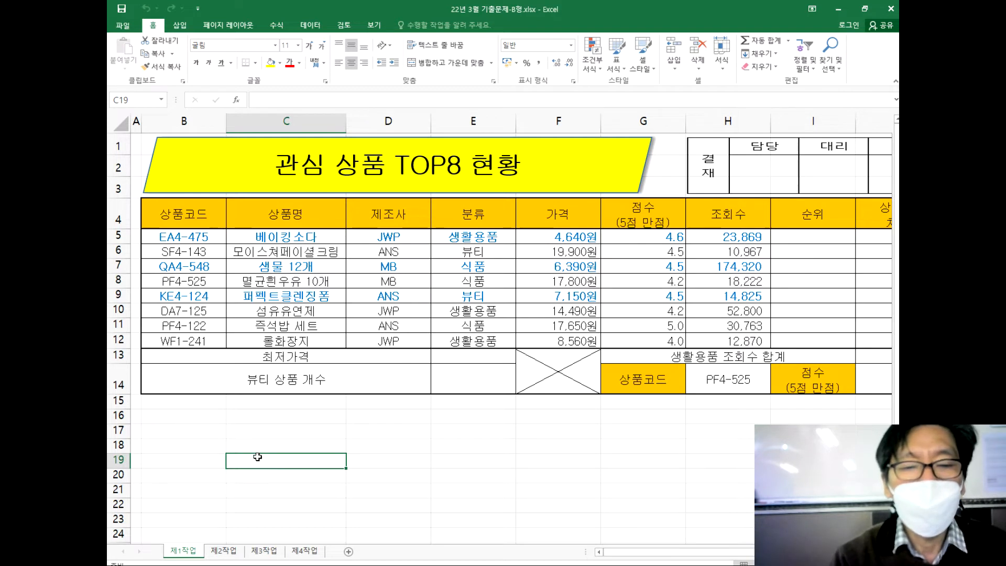
Copy the product table B4:H12 from 제1작업 and paste it at cell B2 of the 제3작업 sheet.
left_click_drag(195, 214, 721, 342)
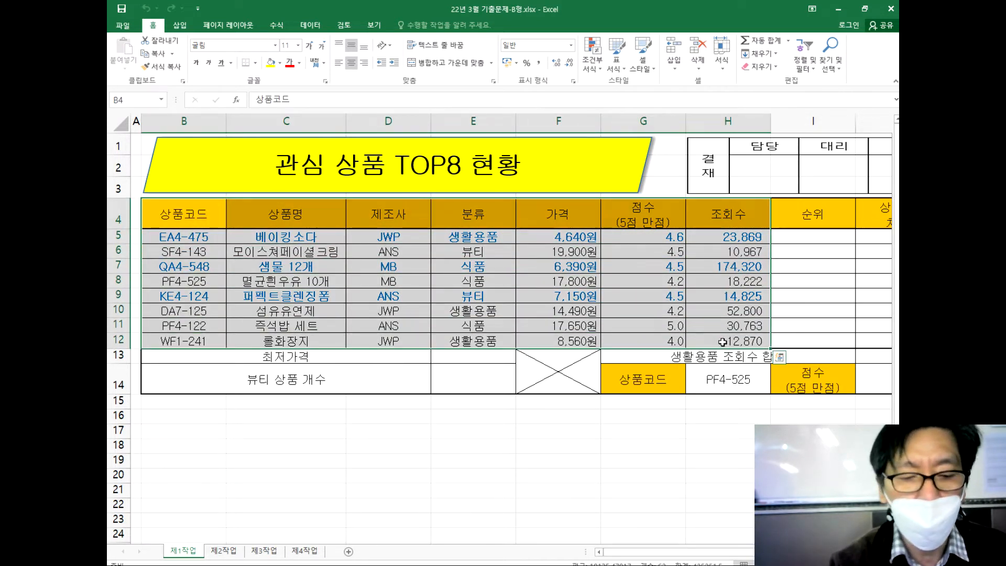
key("ctrl+c")
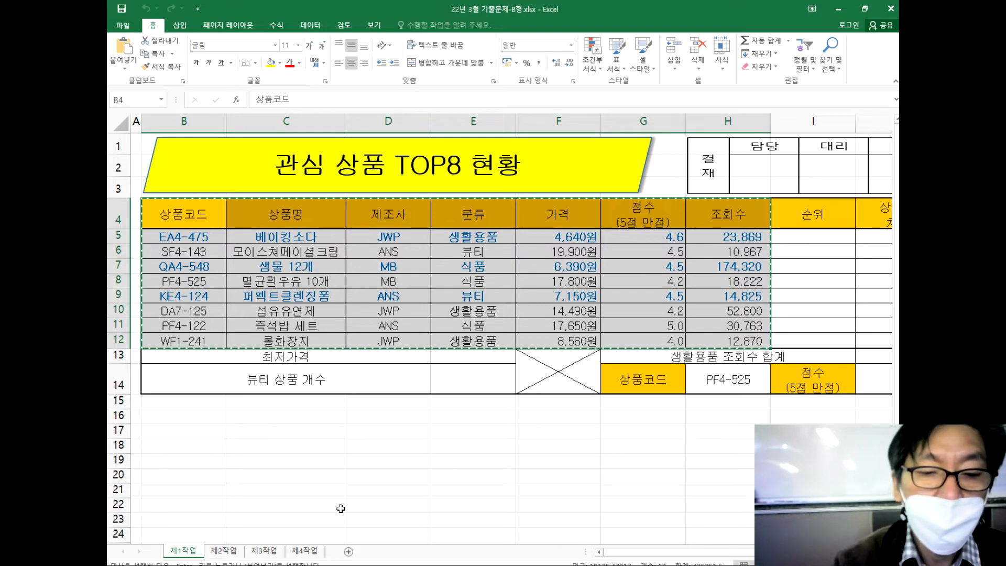
left_click(275, 553)
left_click(231, 172)
key("Return")
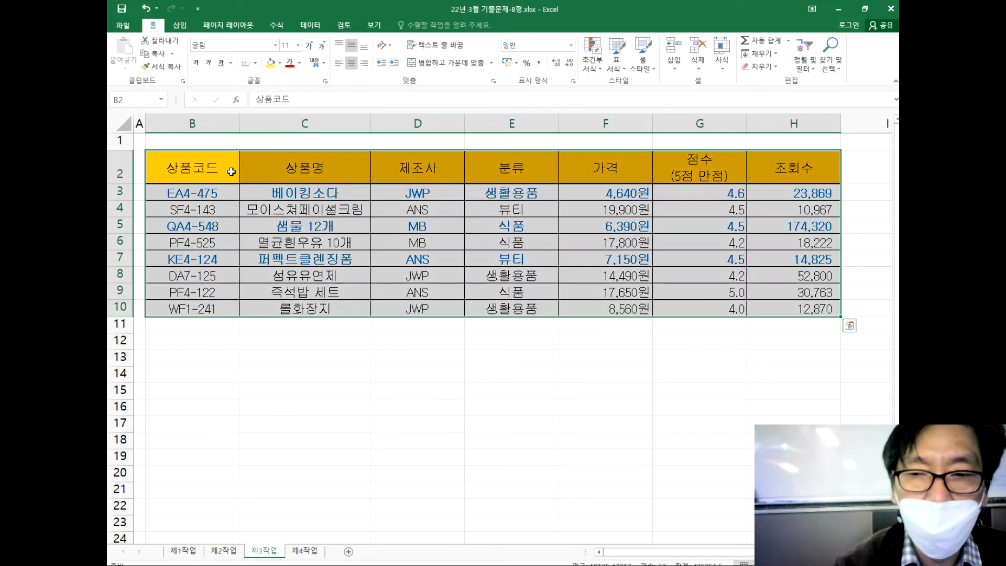
Apply a thick outside border (굵은 바깥쪽 테두리) around the pasted product table B2:H10.
left_click(255, 63)
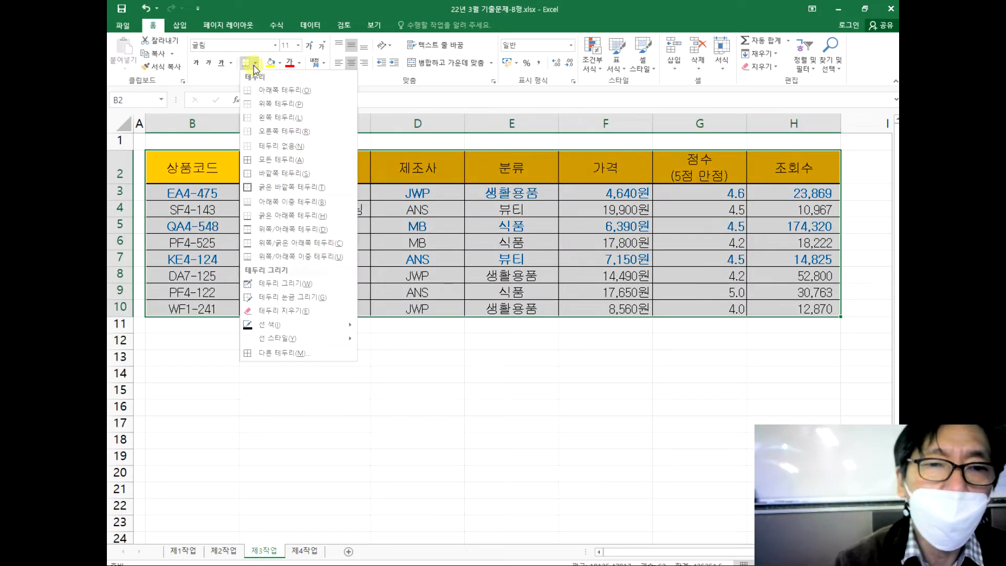
left_click(268, 187)
left_click(448, 370)
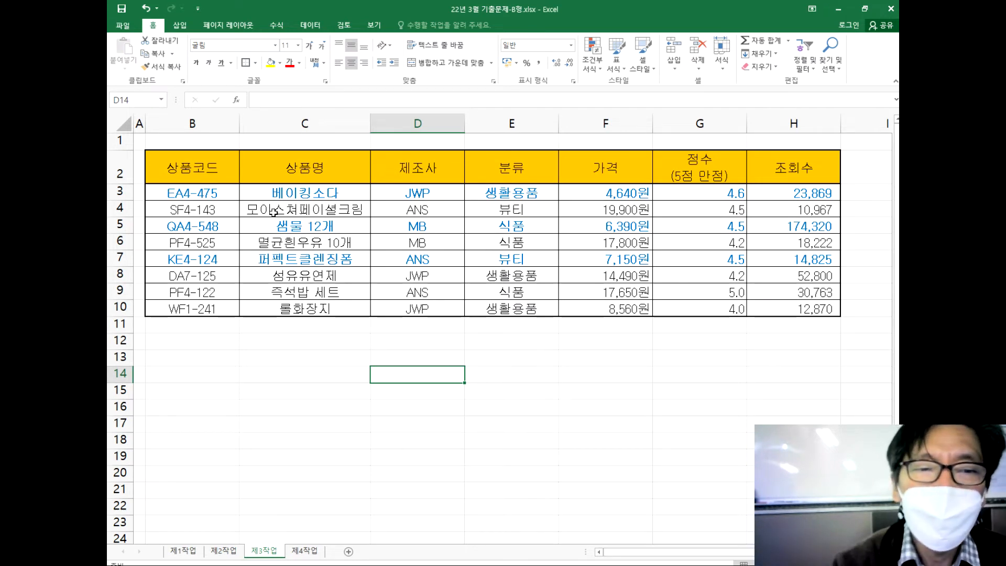
Sort the product table B2:H10 by the values of 분류 in descending order (내림차순).
left_click_drag(196, 175, 792, 313)
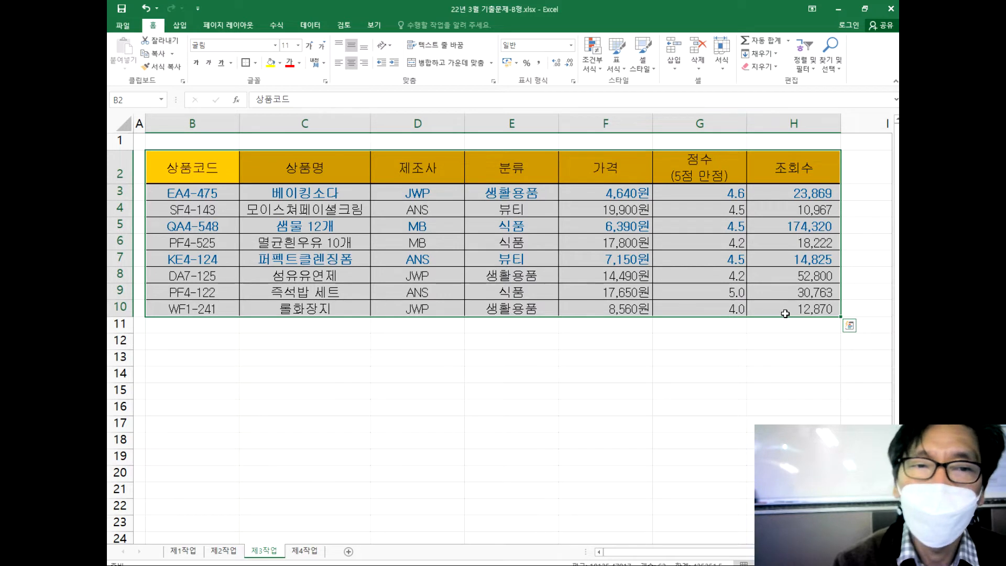
left_click(315, 27)
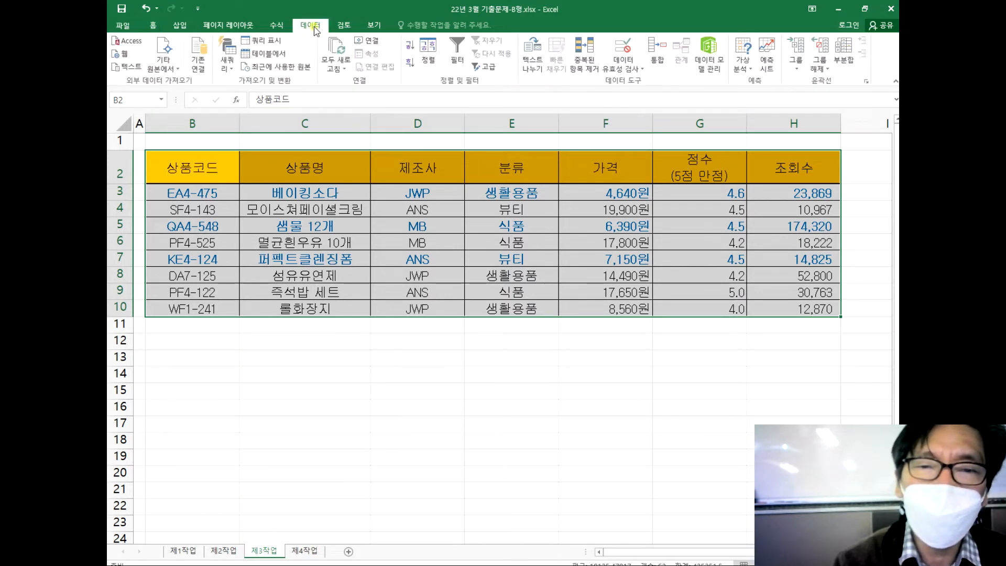
left_click(428, 54)
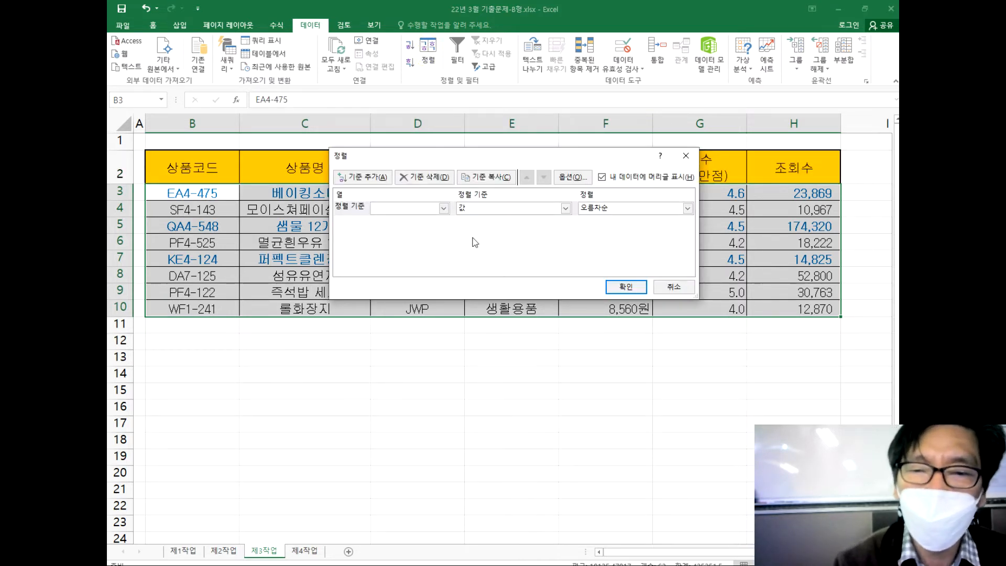
left_click(444, 209)
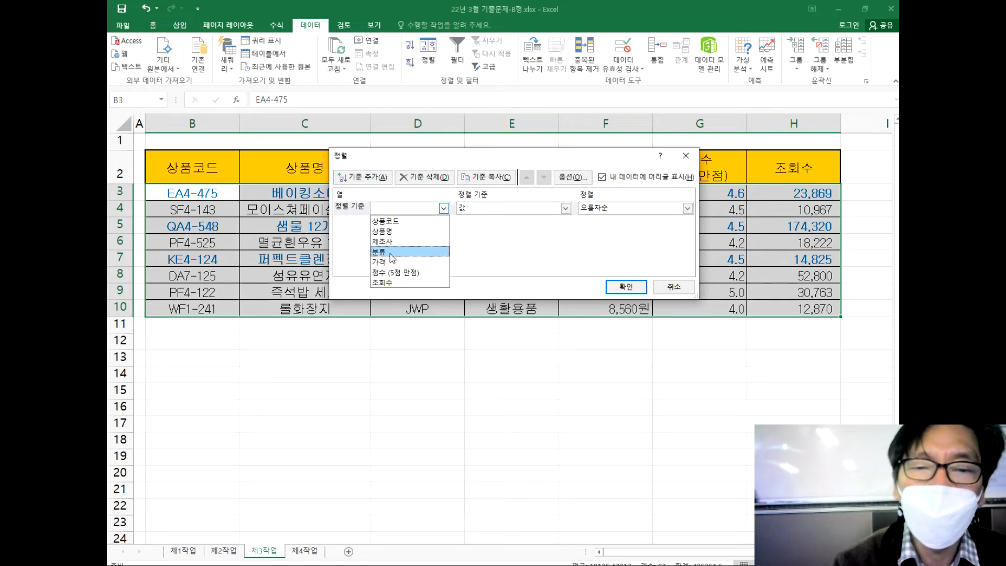
left_click(389, 252)
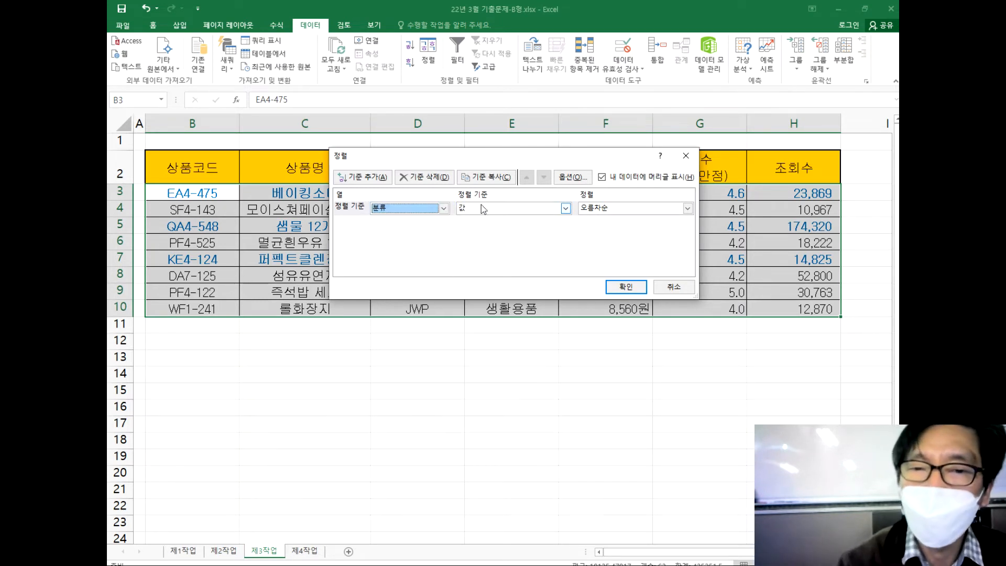
left_click_drag(478, 164, 458, 111)
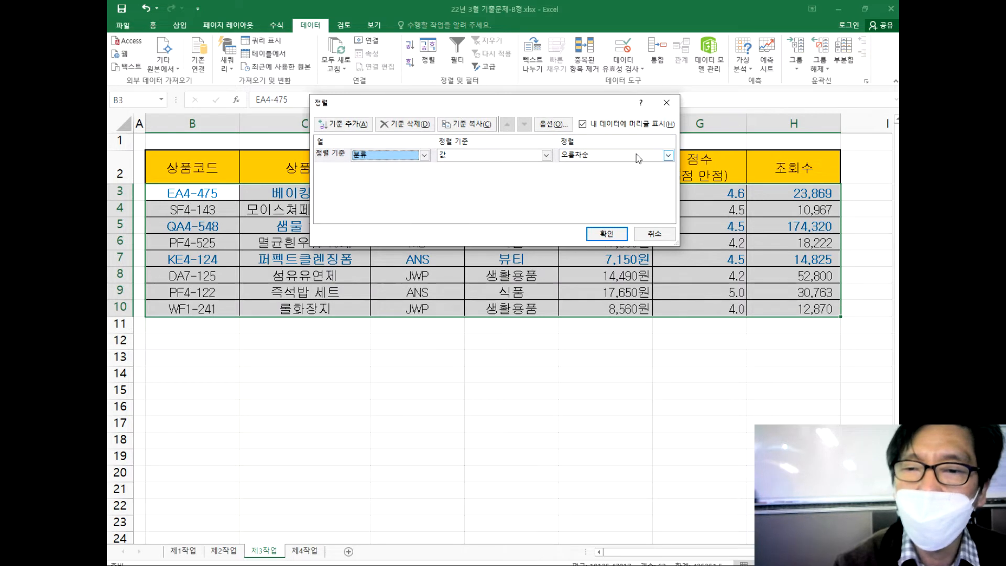
left_click(669, 155)
left_click(594, 179)
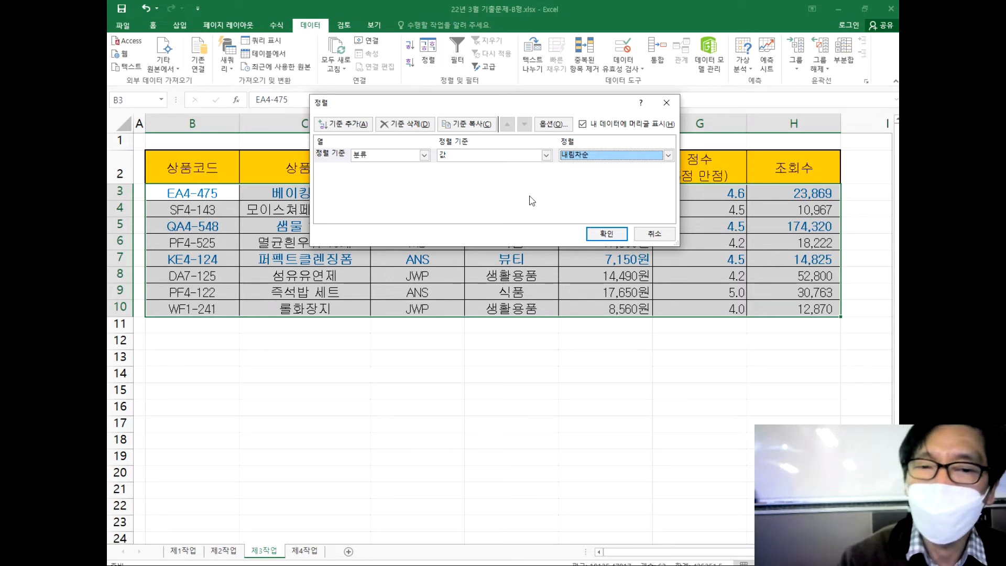
left_click(608, 234)
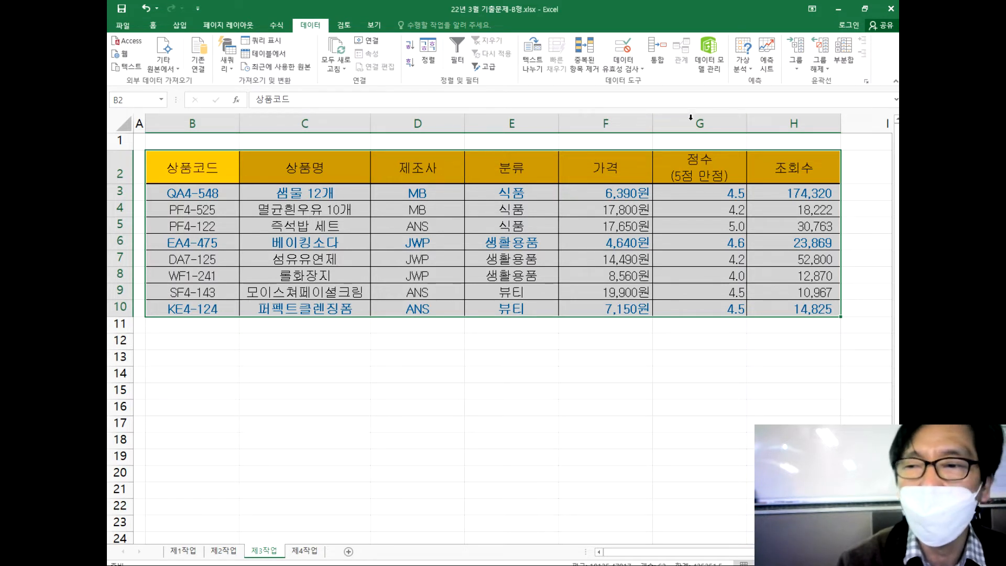
Add a subtotal to the table B2:H10 grouped by 분류 that counts (개수) only 상품명, with 새로운 값으로 대치 turned off.
left_click(843, 57)
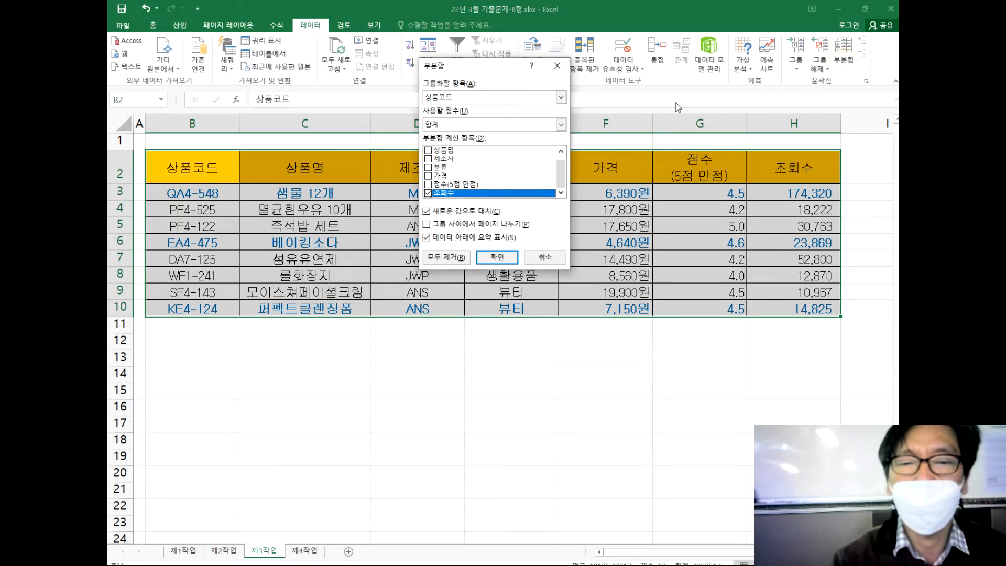
left_click_drag(491, 71, 477, 107)
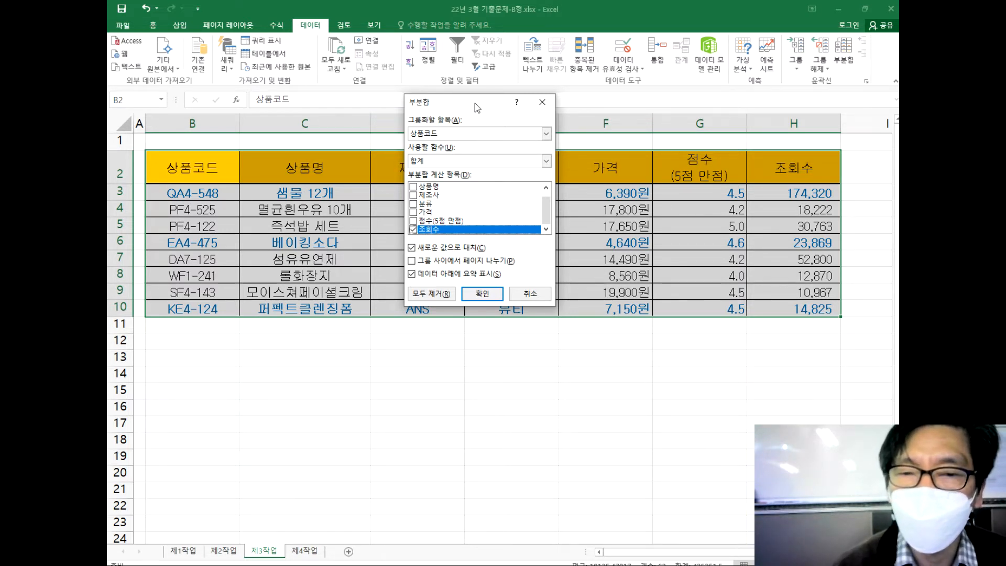
left_click(546, 134)
left_click(476, 172)
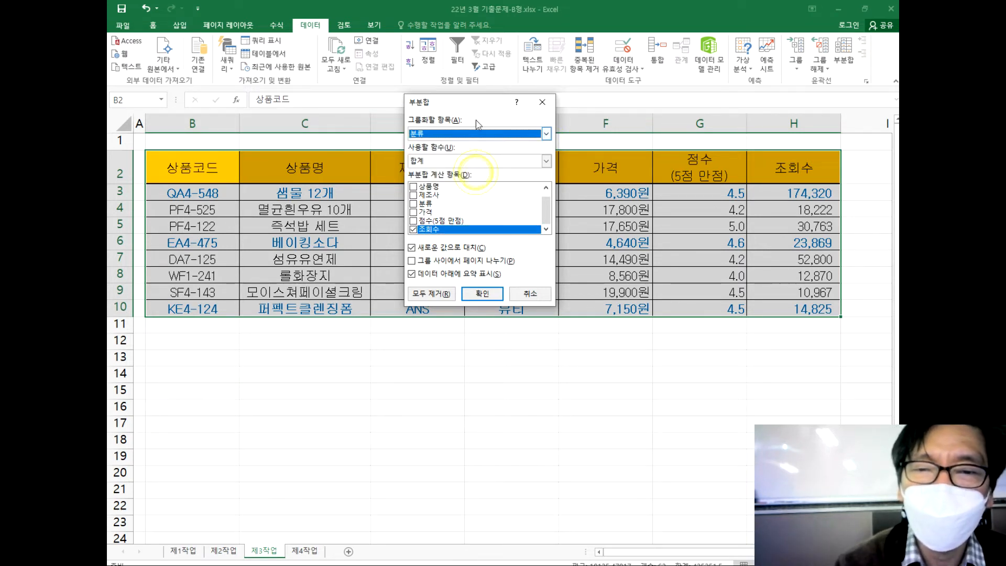
left_click_drag(479, 101, 622, 109)
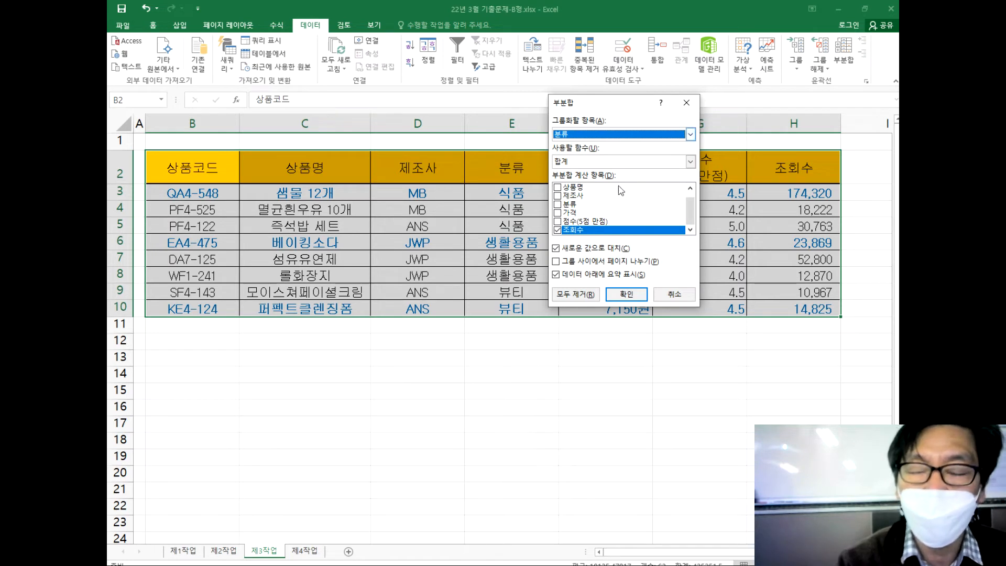
left_click(630, 164)
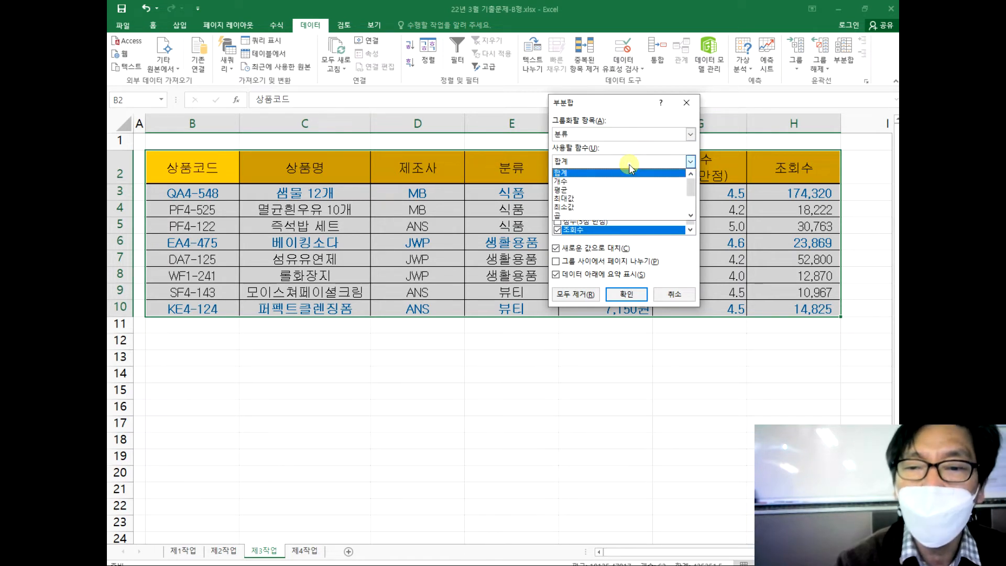
left_click(605, 182)
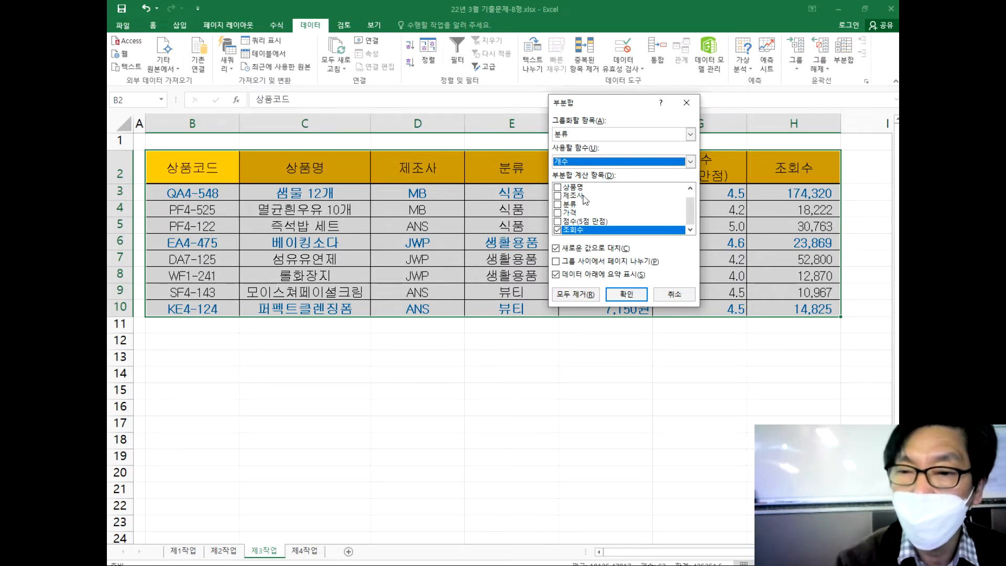
left_click(558, 187)
left_click(558, 230)
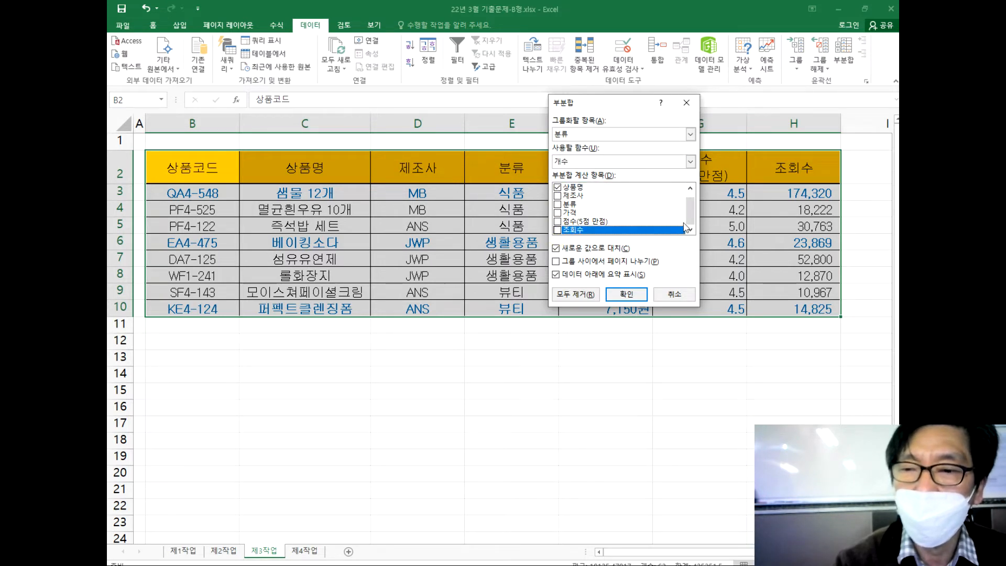
left_click_drag(691, 215, 688, 196)
left_click(645, 196)
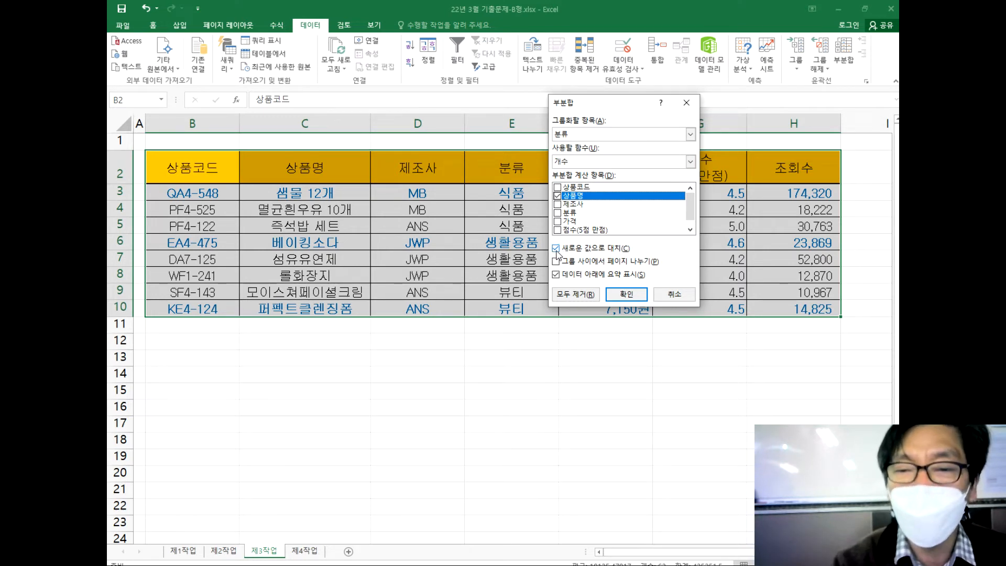
left_click(557, 254)
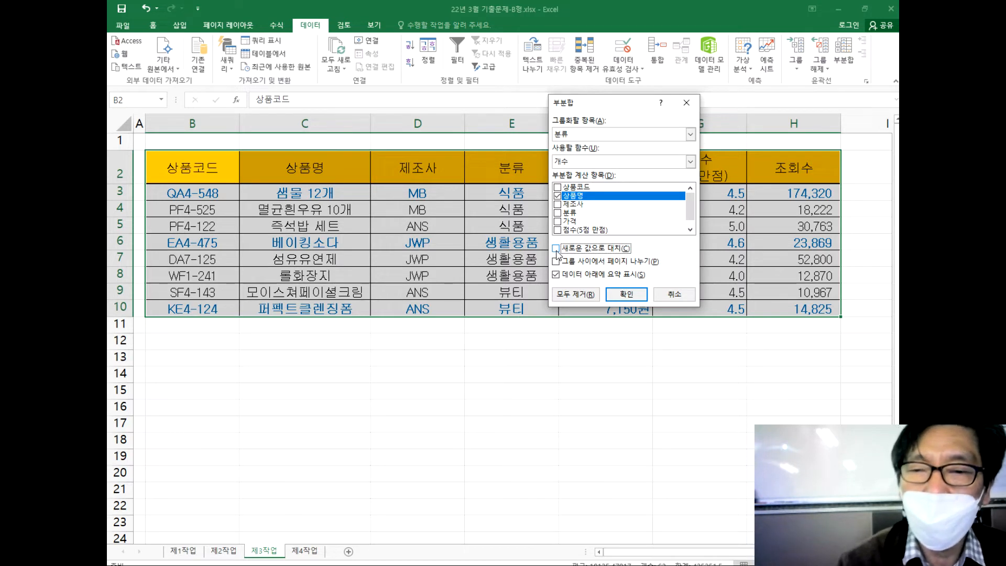
left_click(631, 294)
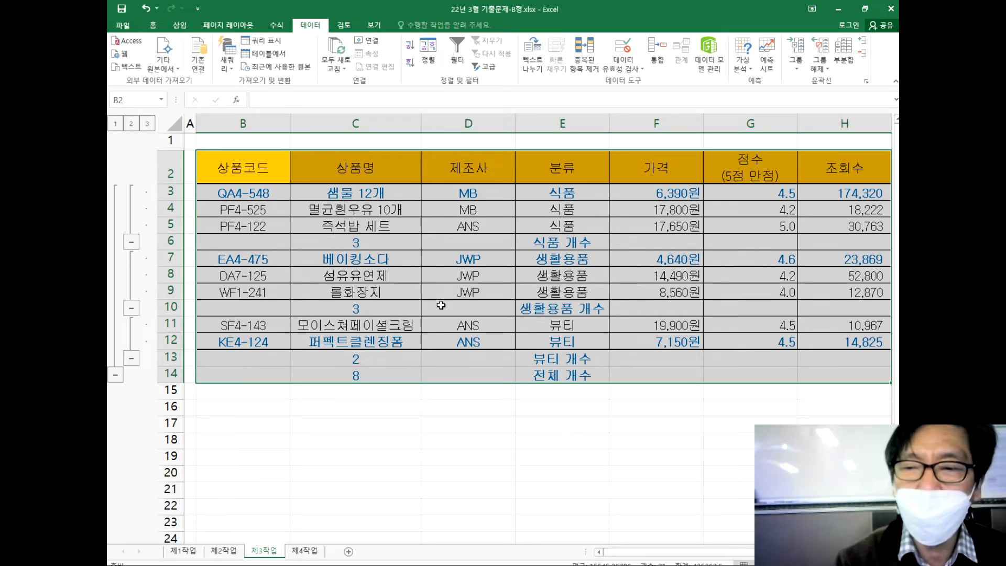
Add a second subtotal grouped by 분류 that averages (평균) only 가격, keeping the existing count subtotals.
left_click(850, 69)
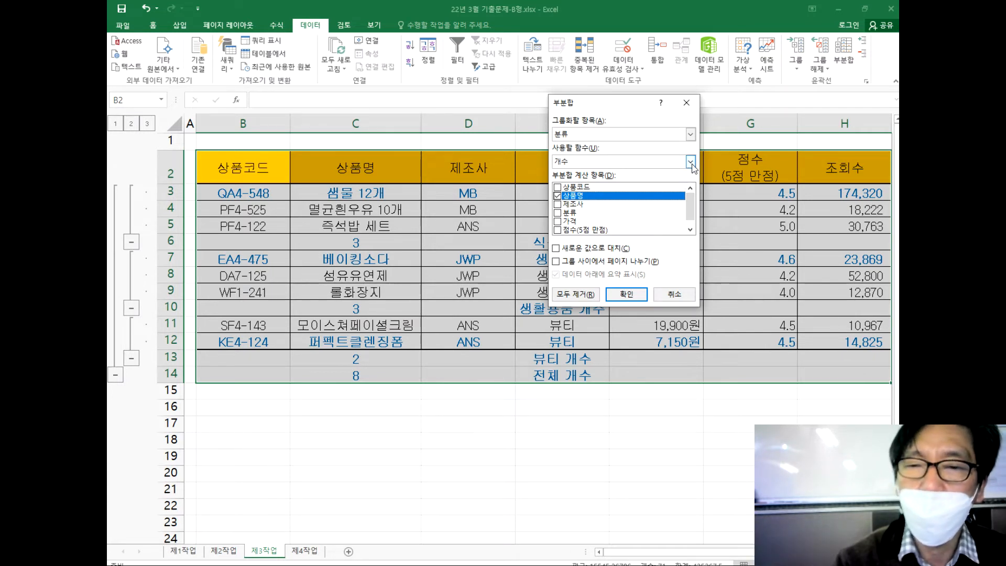
left_click(690, 162)
left_click(596, 193)
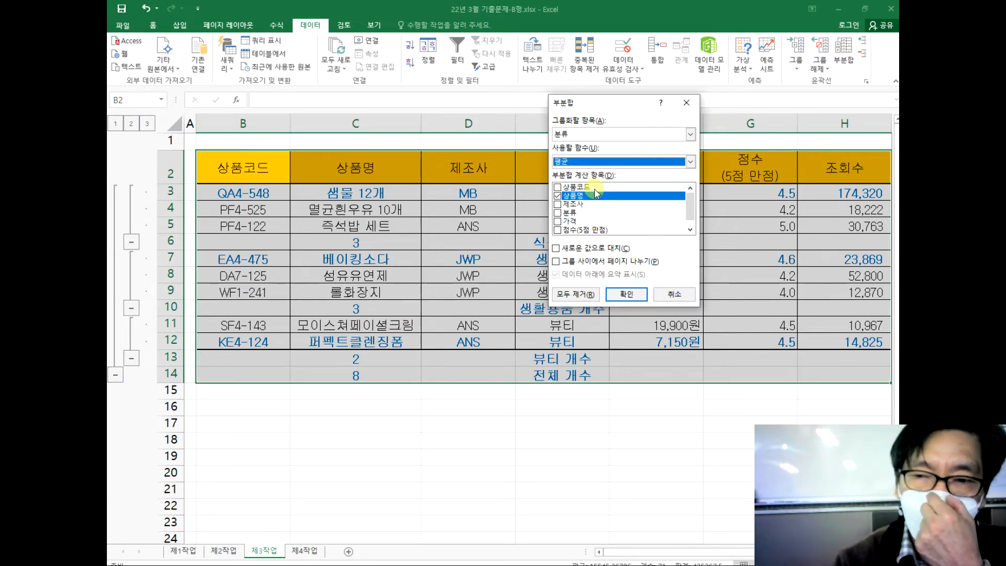
left_click(561, 196)
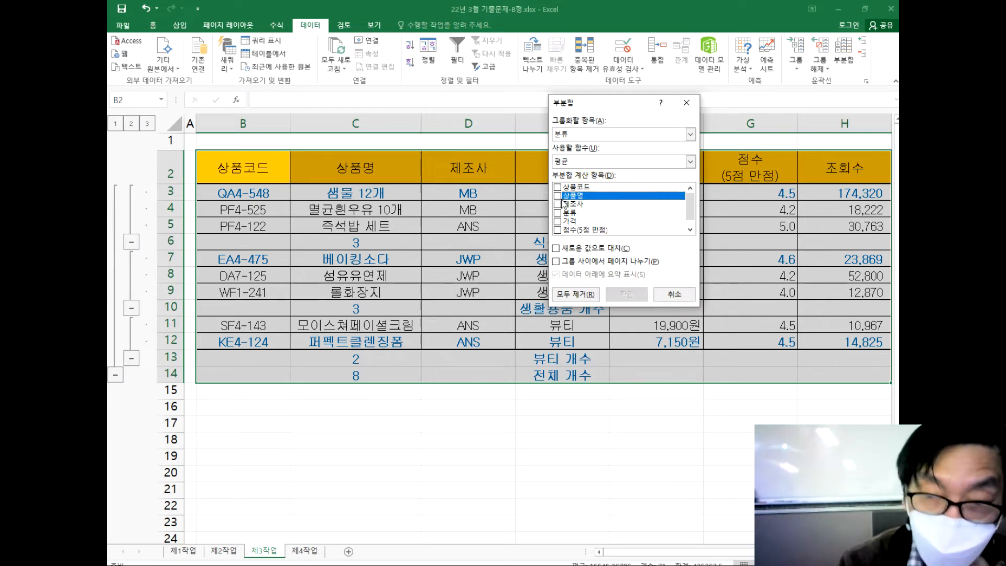
left_click(557, 222)
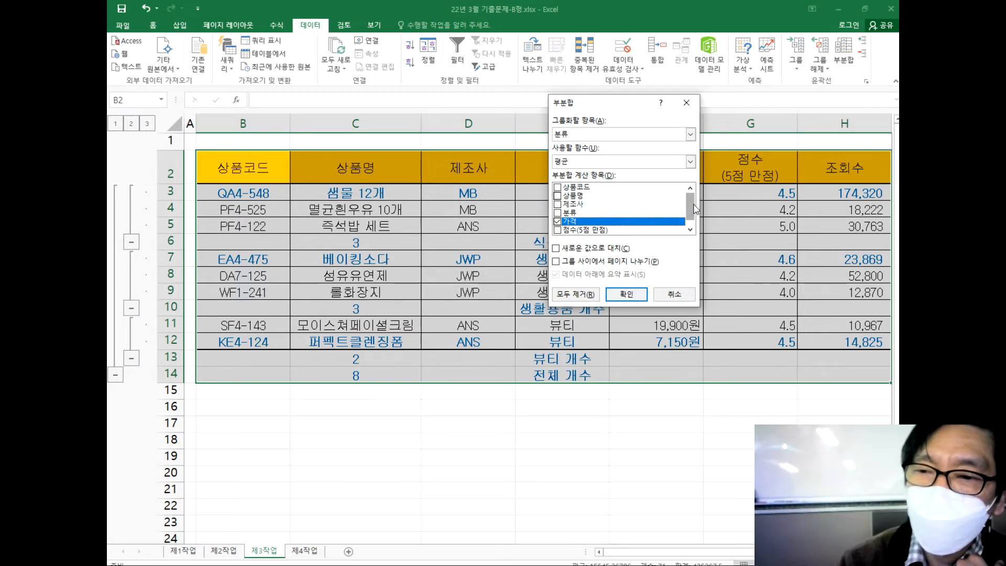
left_click_drag(692, 198, 693, 222)
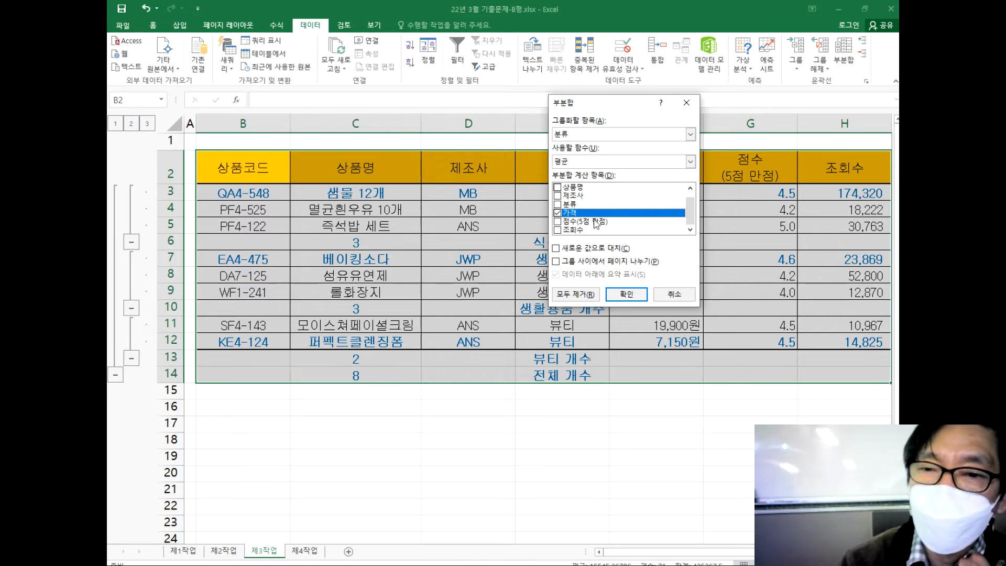
left_click(631, 292)
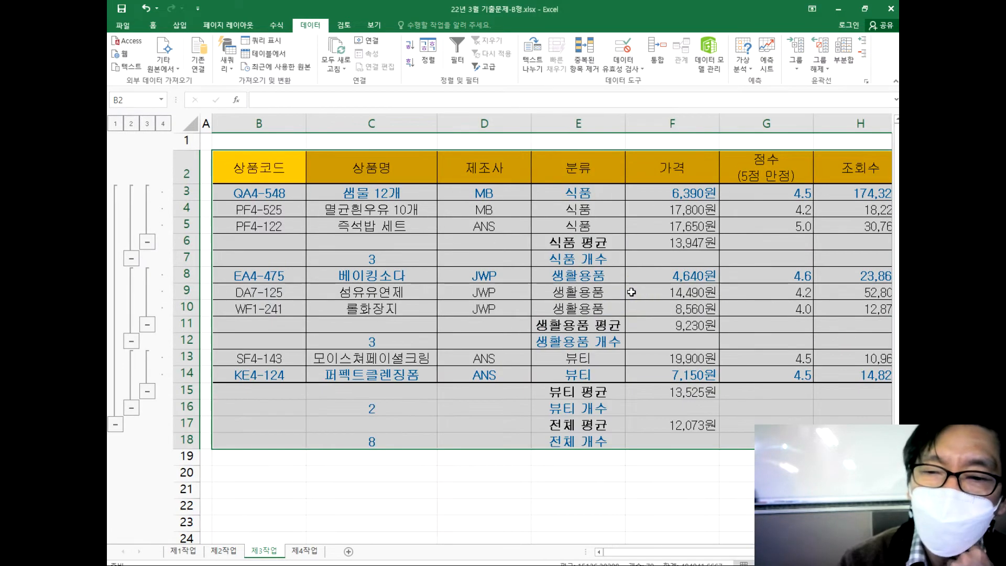
left_click(460, 342)
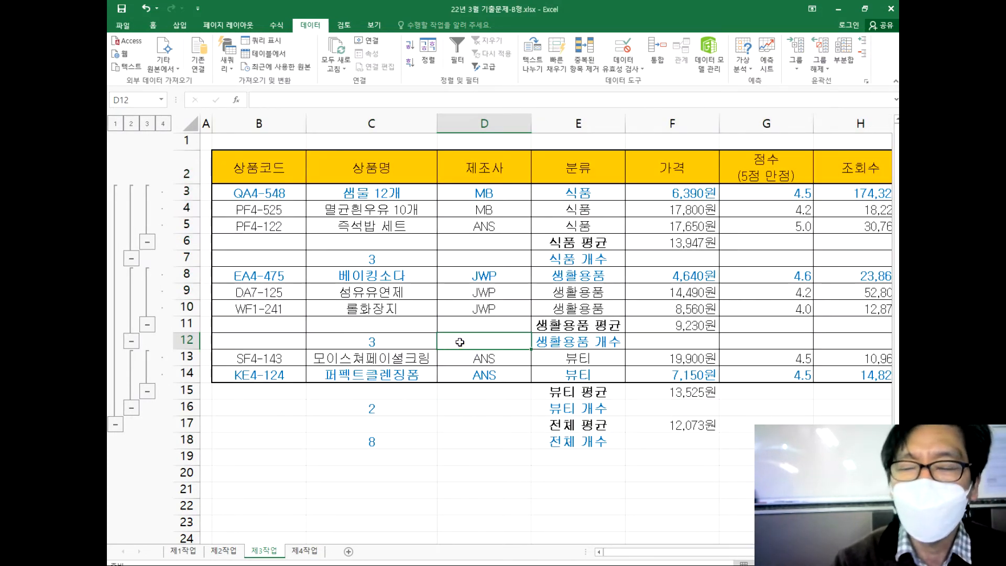
Clear the outline (윤곽 지우기) from the subtotaled product table on the 제3작업 sheet.
scroll(460, 341, "down", 1, "ctrl")
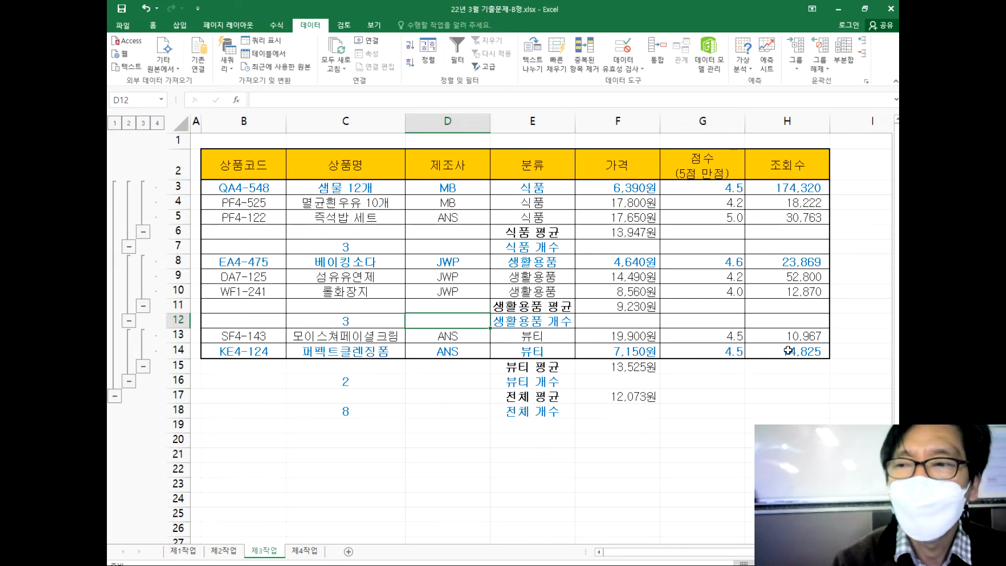
left_click(826, 73)
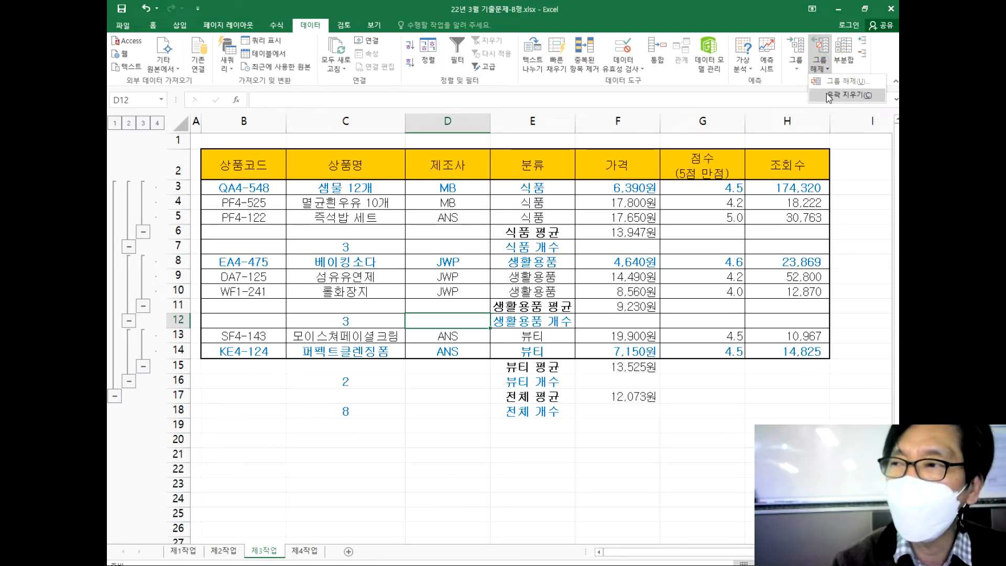
left_click(829, 96)
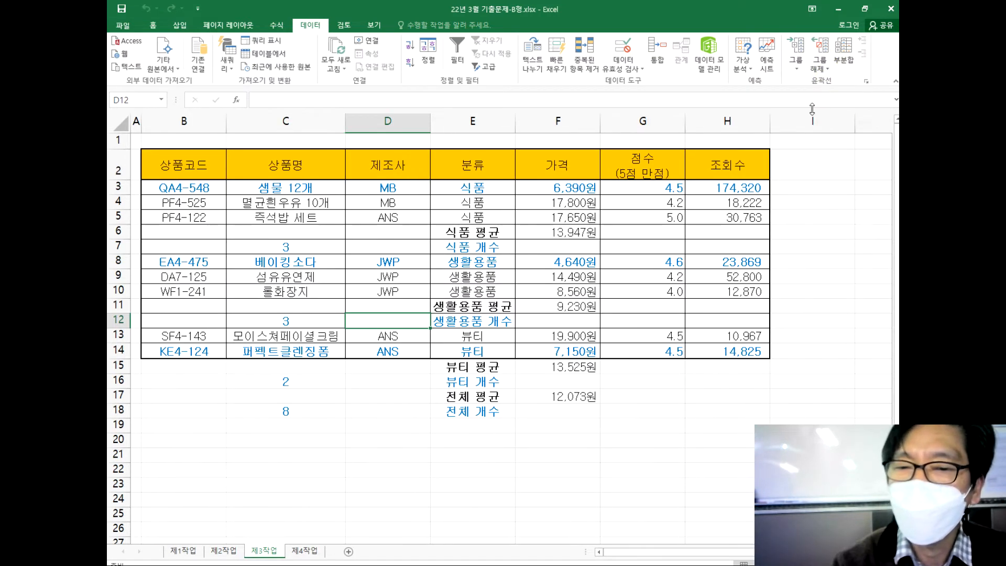
left_click(506, 434)
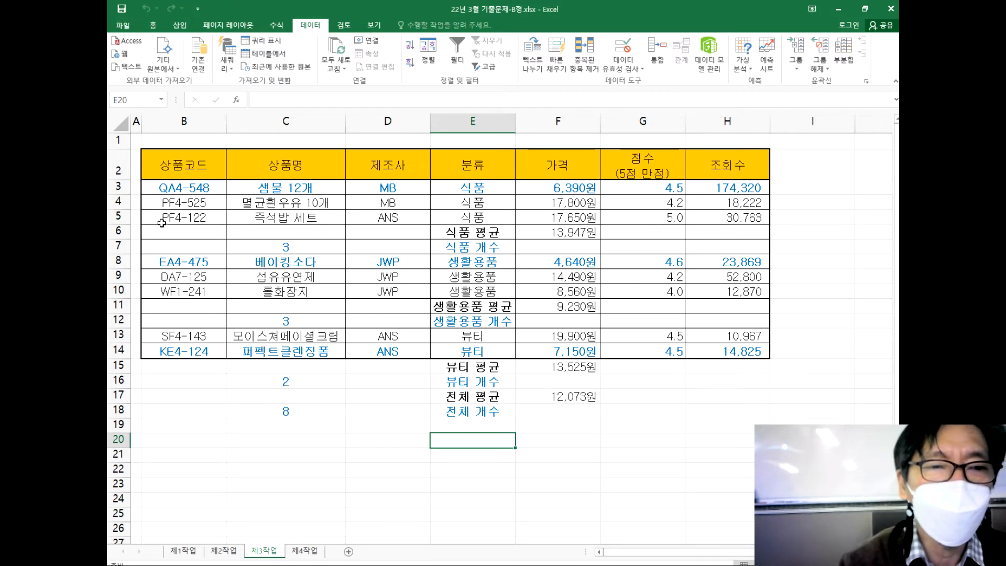
Delete rows 1 to 19 of the 제3작업 sheet to remove the whole subtotaled table.
left_click_drag(116, 140, 126, 424)
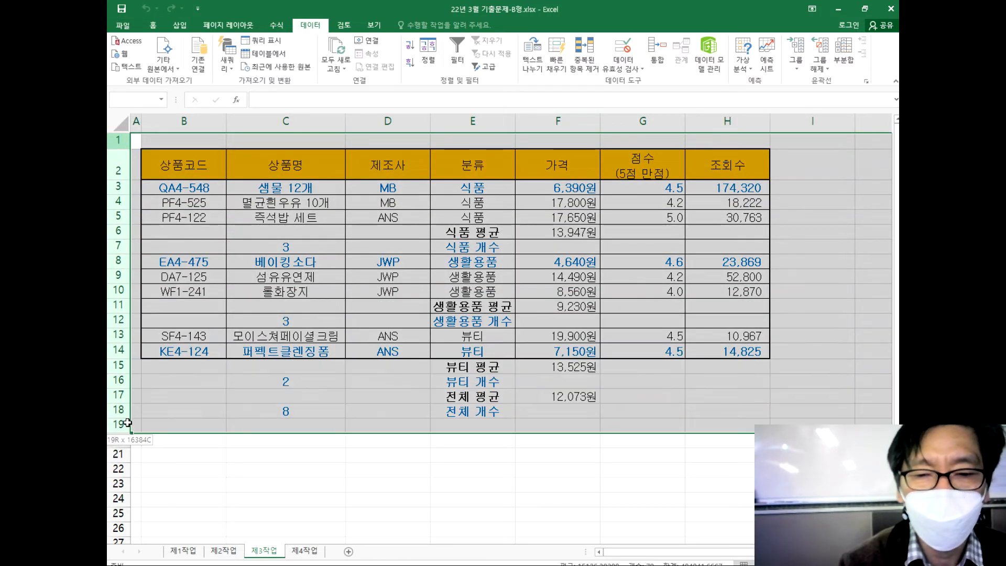
right_click(128, 369)
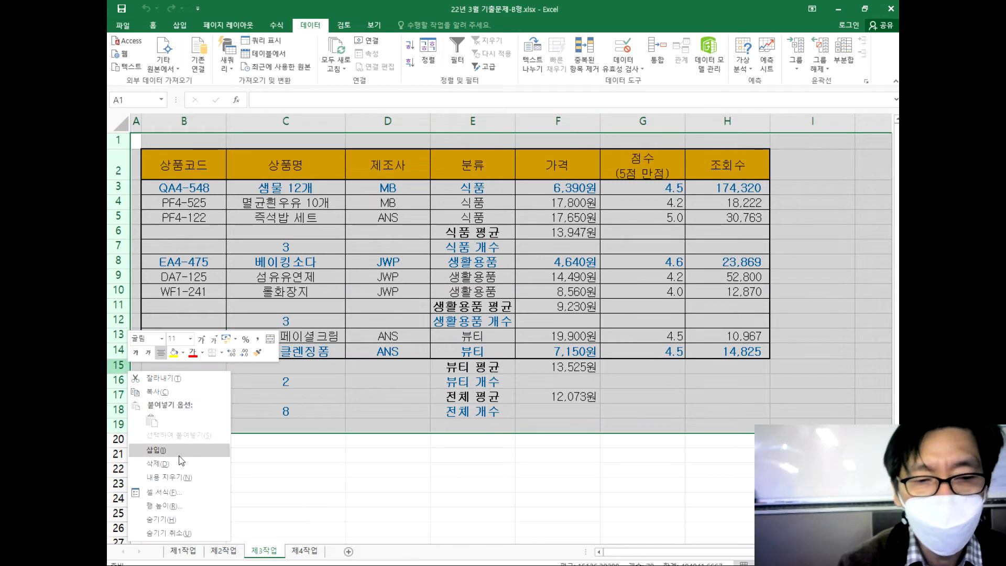
left_click(157, 464)
left_click(323, 408)
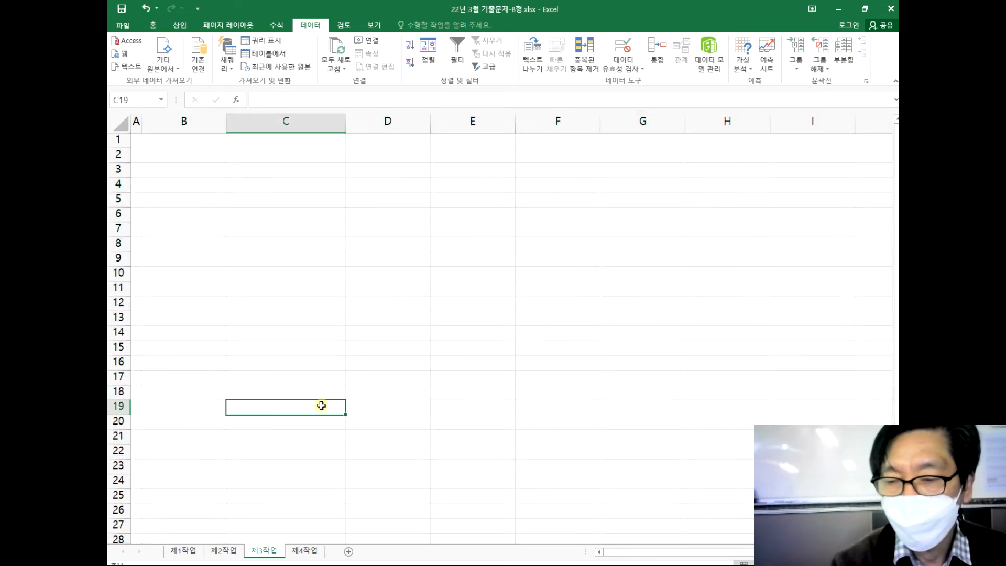
Copy the product table B4:H12 from the 제1작업 sheet again and paste it at cell B2 of 제3작업.
left_click(189, 551)
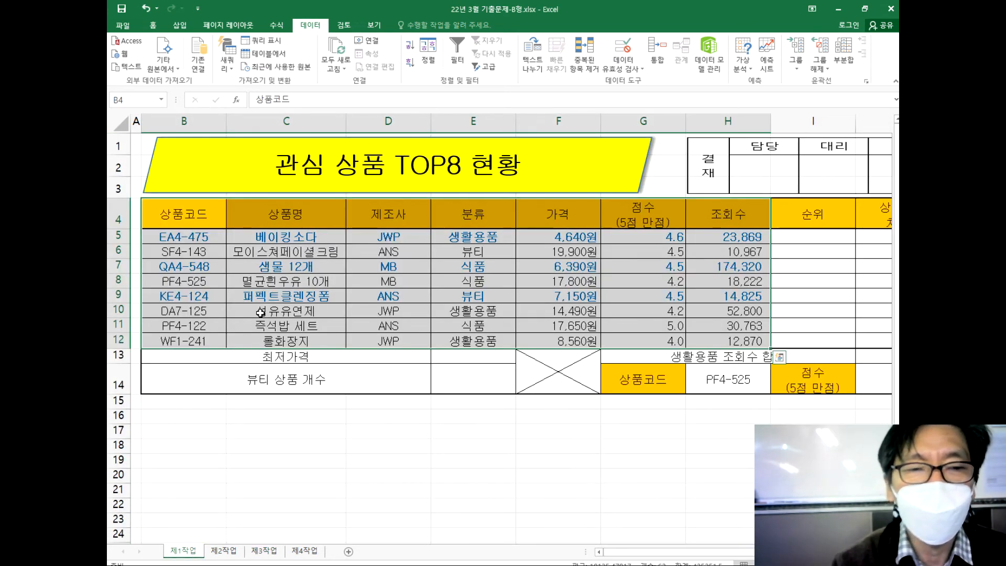
left_click_drag(186, 213, 741, 341)
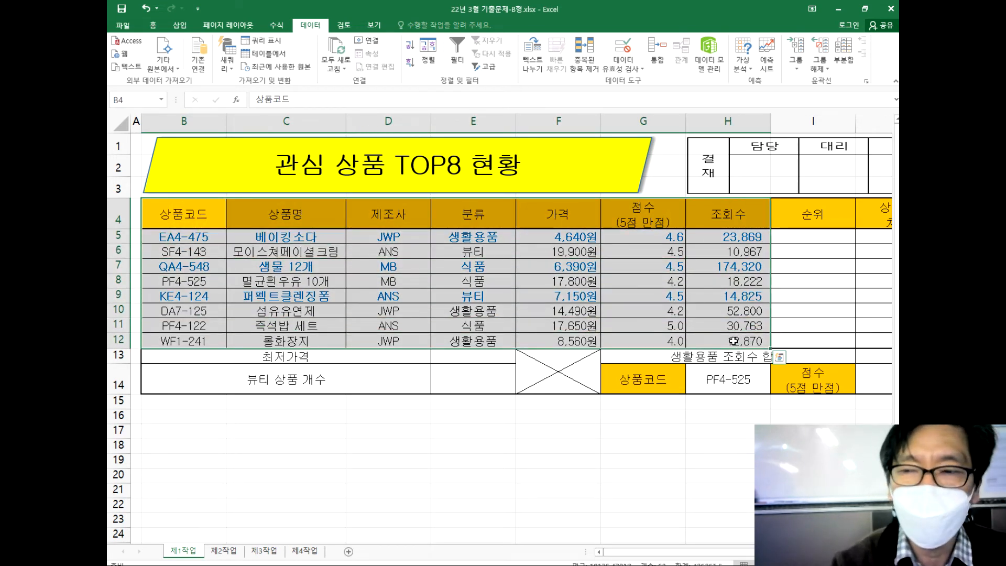
key("ctrl+c")
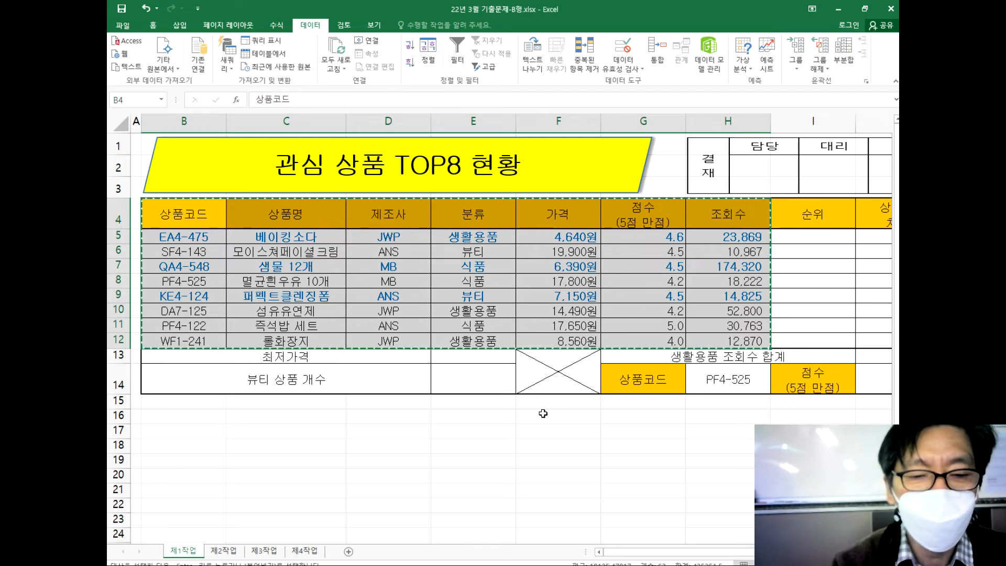
left_click(267, 551)
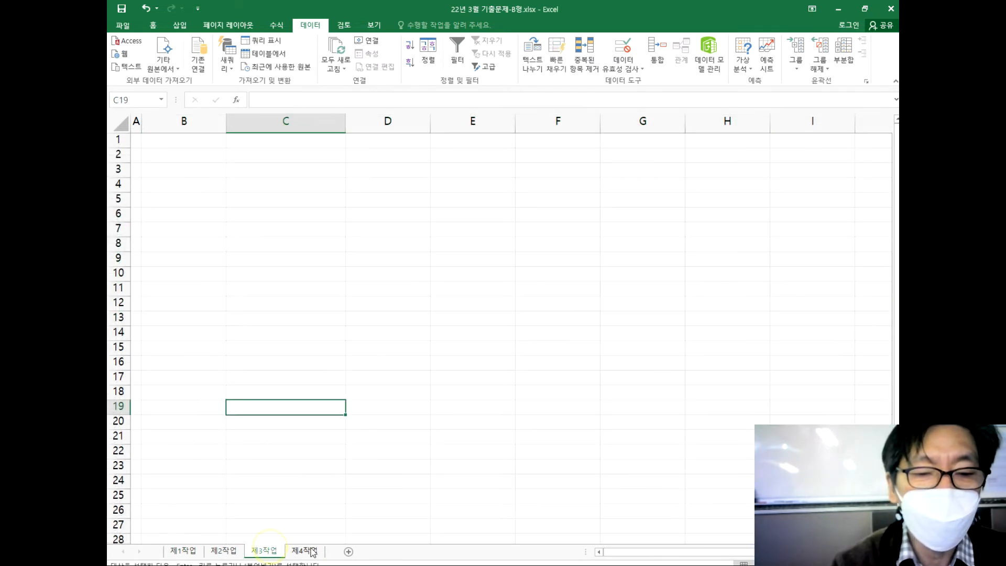
left_click(164, 158)
key("ctrl+v")
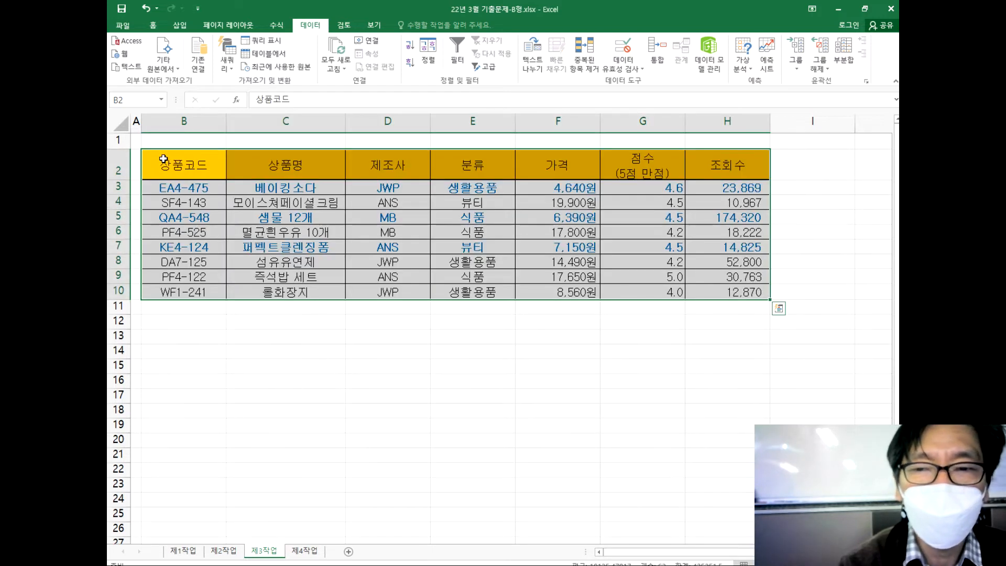
Apply a thick outside border around the newly pasted product table B2:H10.
left_click(153, 25)
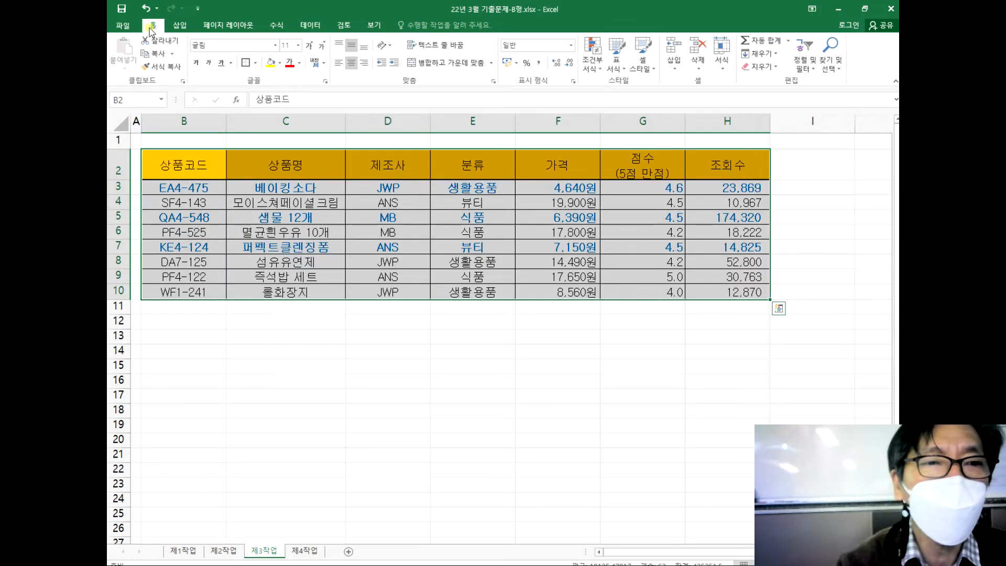
left_click(256, 63)
left_click(282, 190)
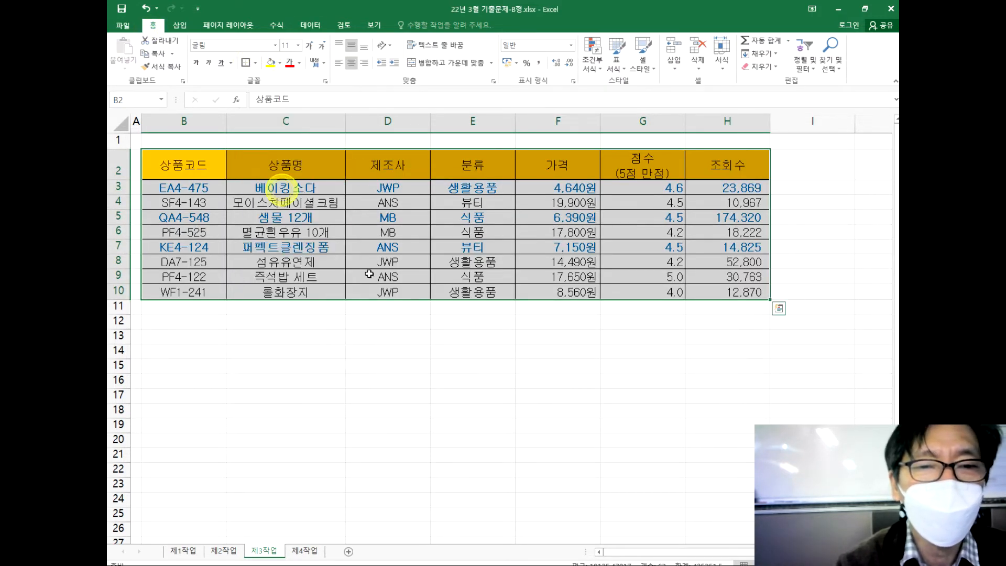
left_click(460, 380)
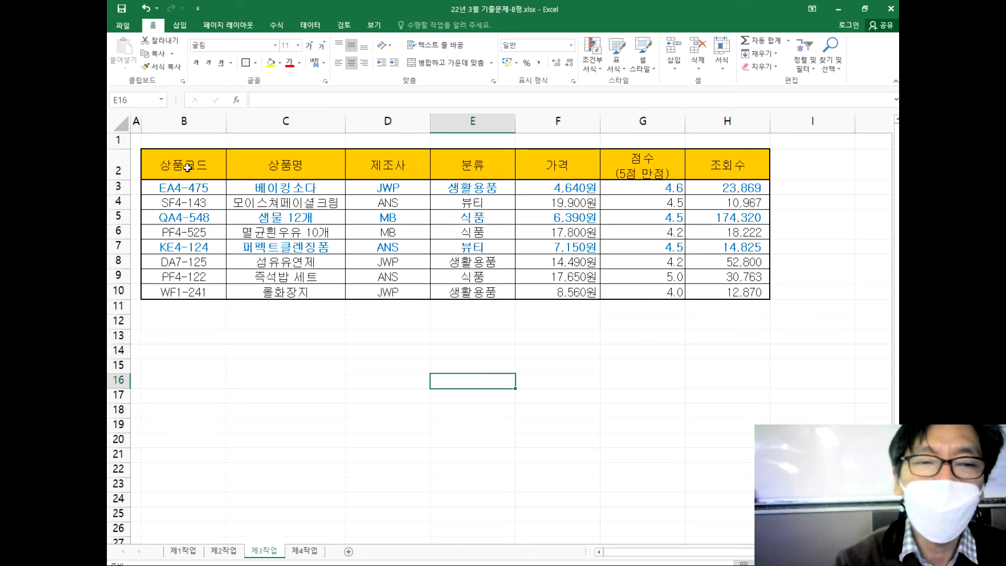
Sort the product table B2:H10 on 제3작업 by 분류 in descending order (내림차순).
mouse_move(186, 166)
left_mouse_down()
mouse_move(414, 175)
mouse_move(765, 217)
mouse_move(722, 290)
left_mouse_up()
left_click_drag(215, 159, 711, 287)
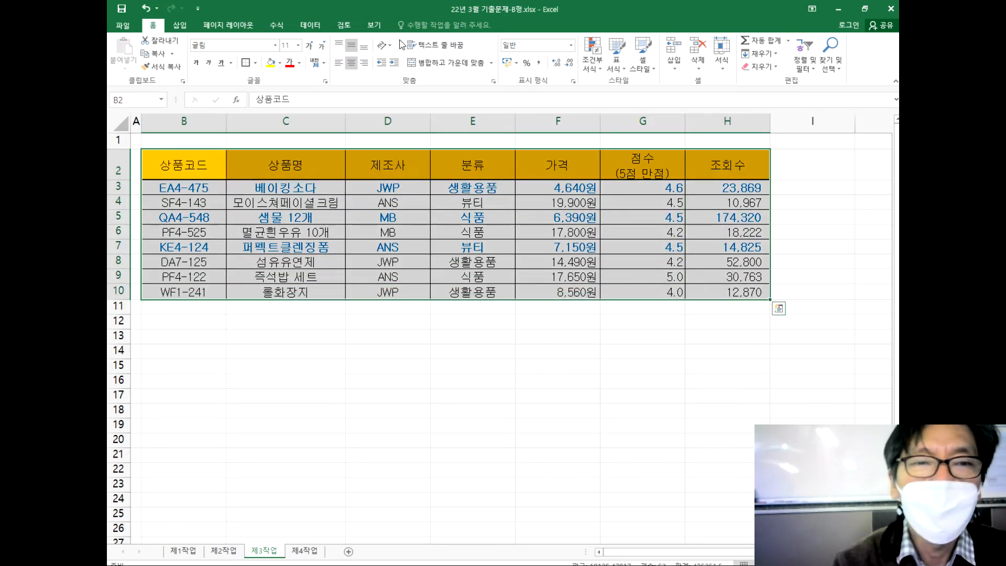
left_click(321, 26)
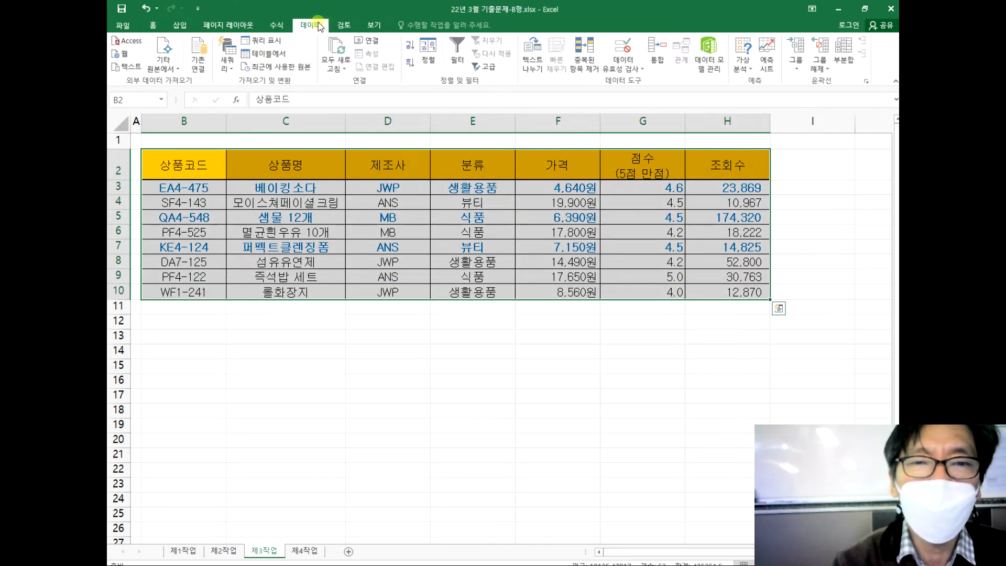
left_click(428, 53)
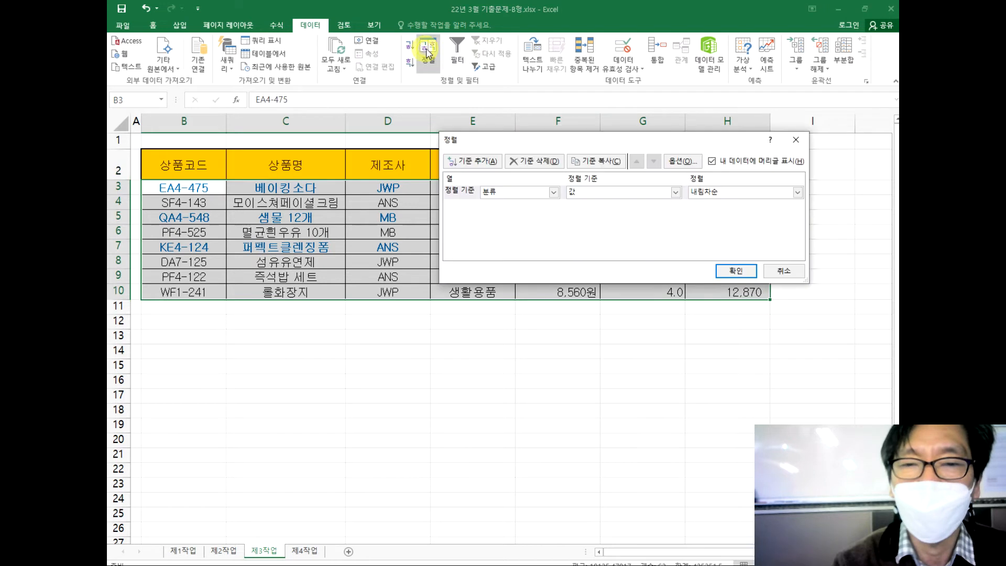
left_click(553, 193)
left_click(494, 237)
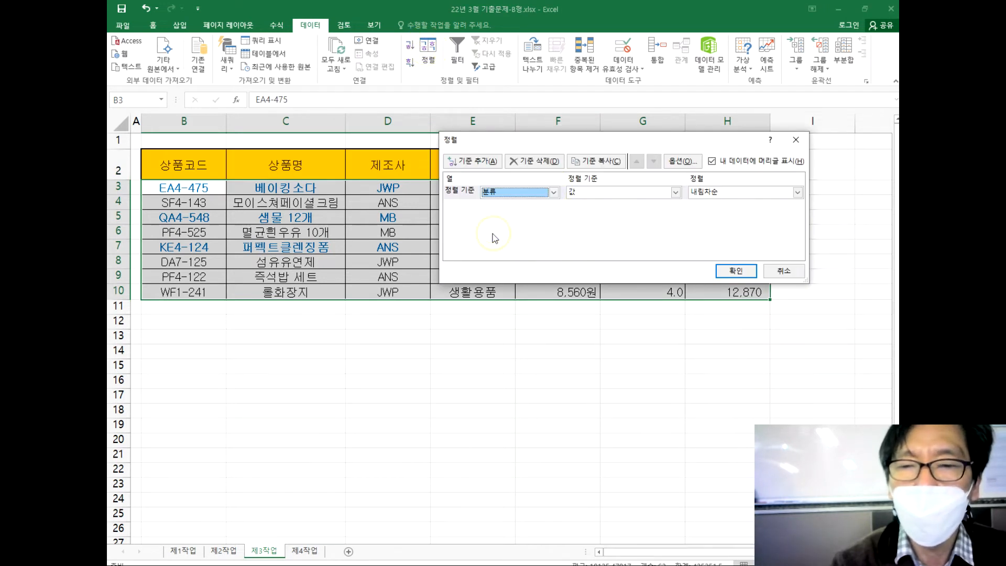
left_click(715, 193)
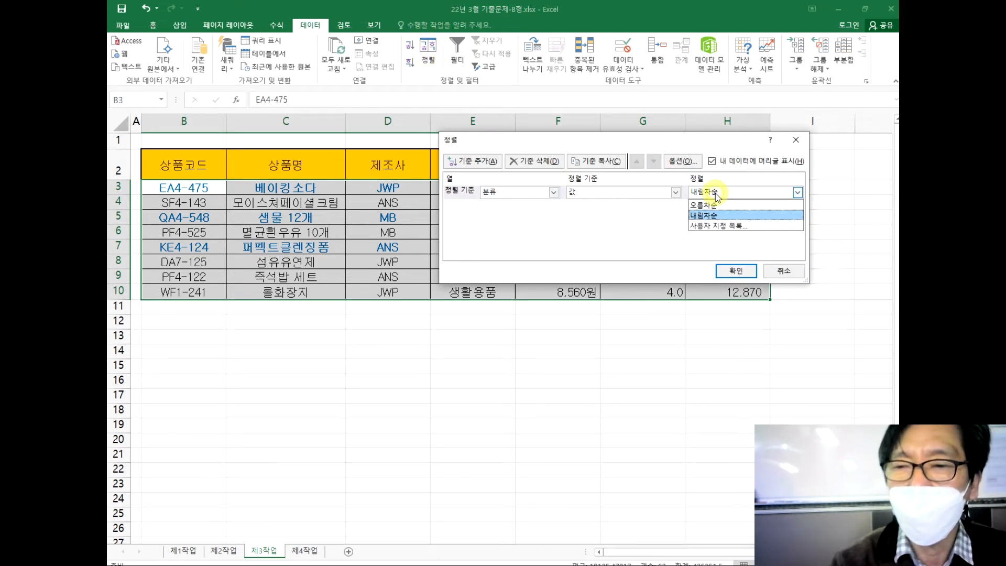
left_click(697, 215)
left_click_drag(618, 139, 524, 88)
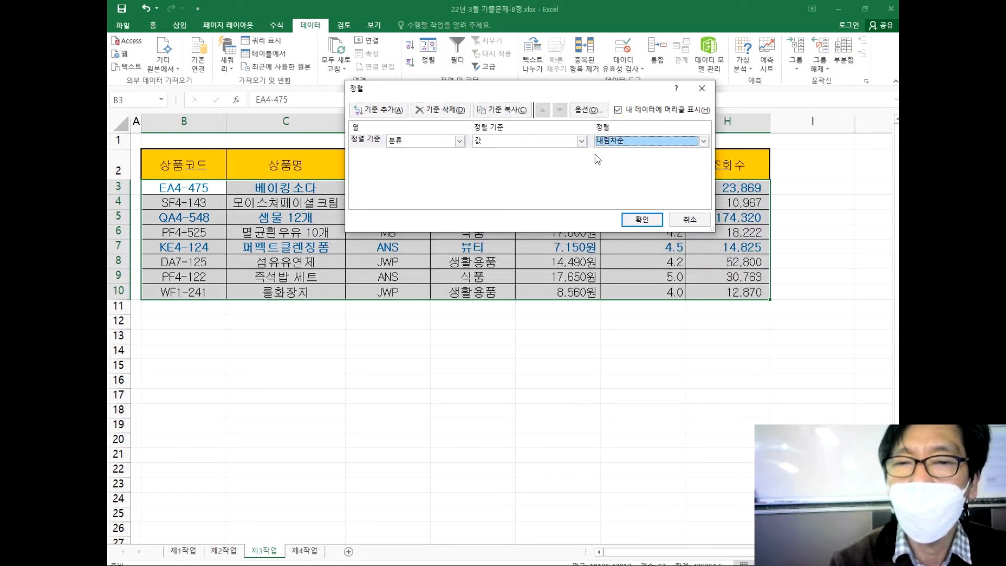
left_click(641, 219)
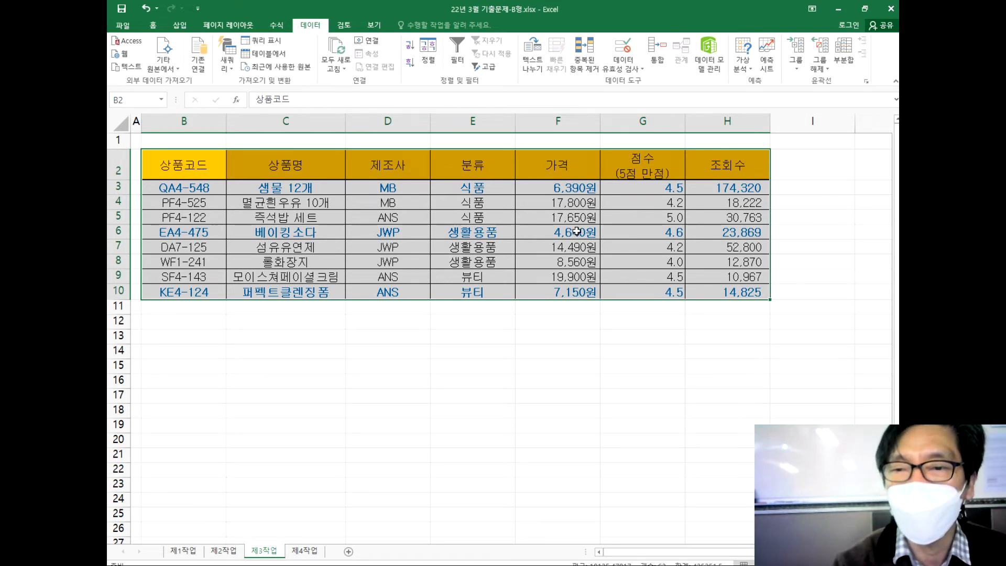
Set up a subtotal for the sorted product table, grouped by 분류 with the 개수 (count) function.
left_click(845, 56)
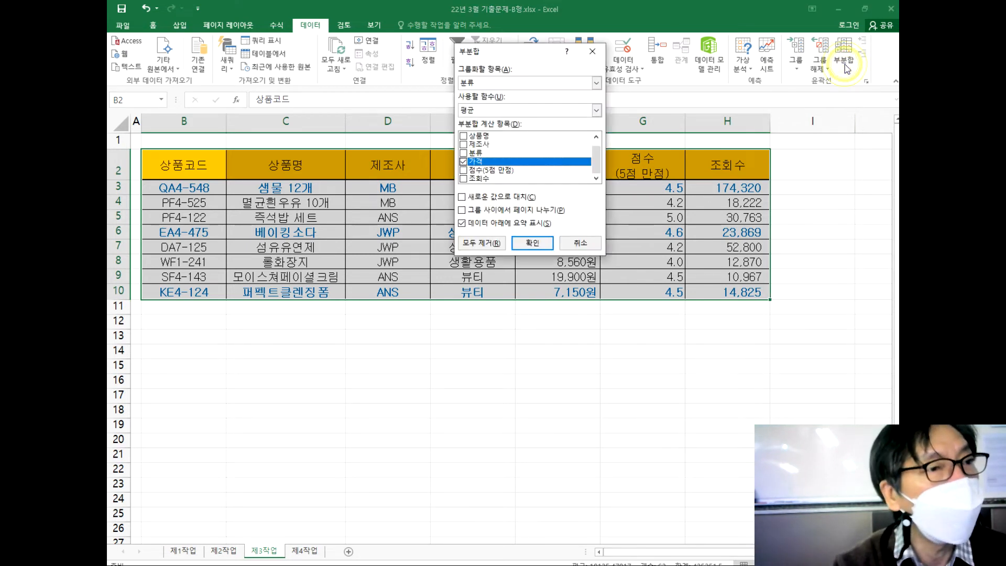
left_click_drag(510, 51, 476, 111)
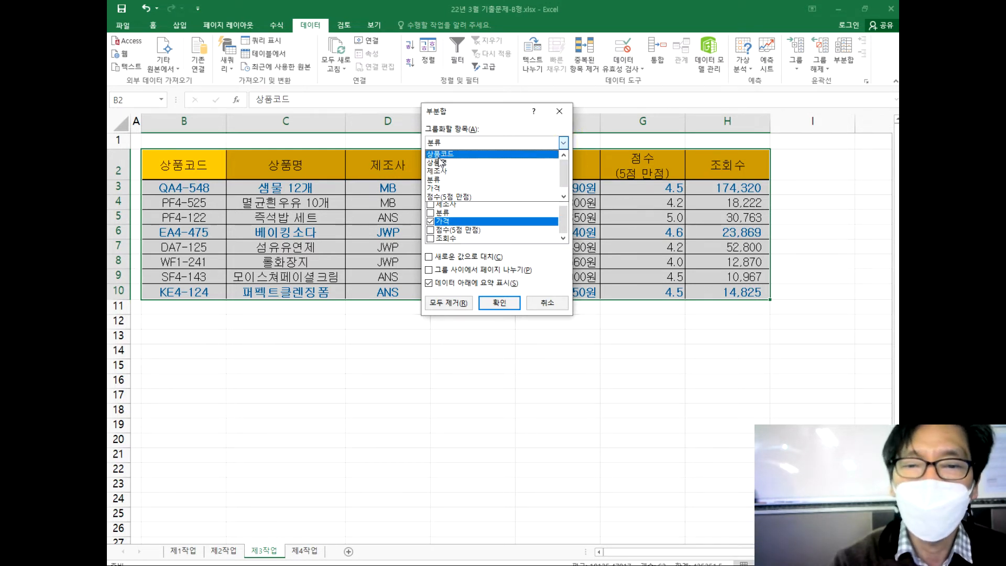
left_click(435, 181)
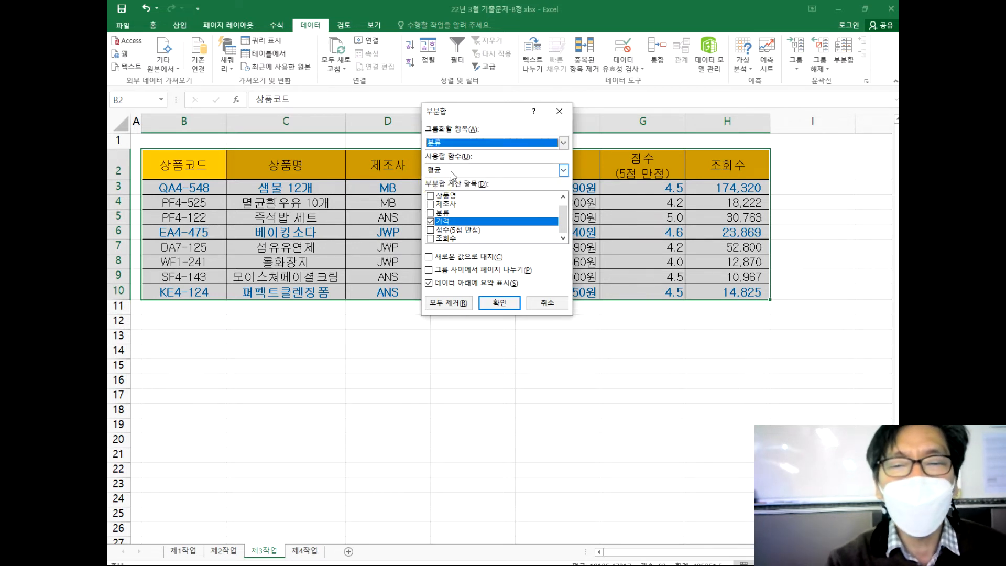
left_click(451, 172)
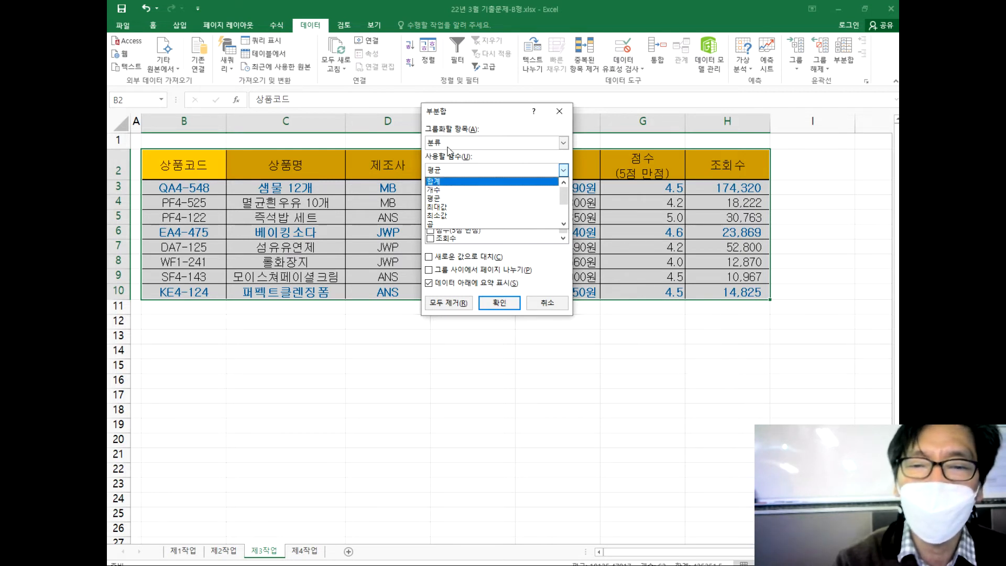
left_click(432, 190)
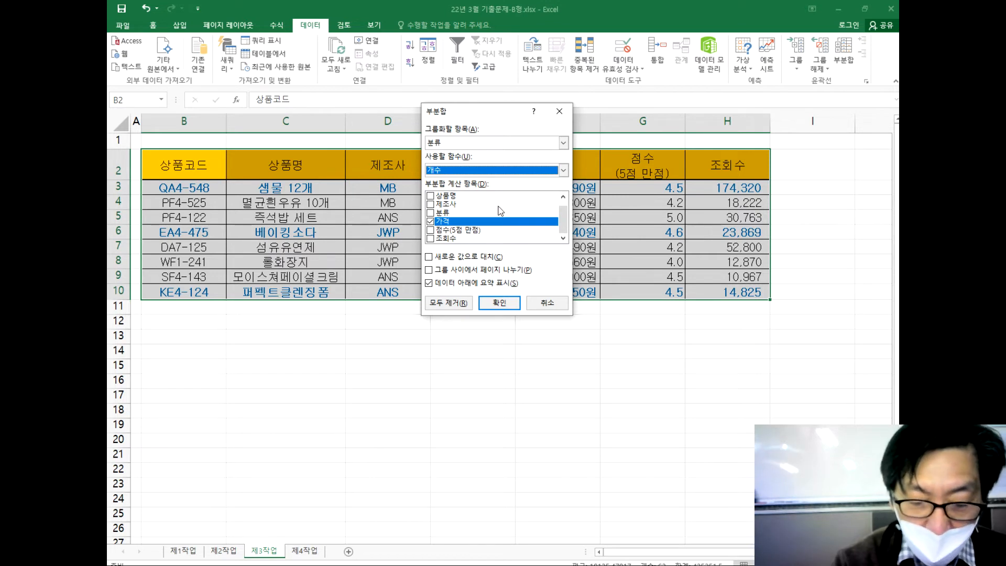
Make 상품명 the only subtotaled item, excluding 가격, keep 새로운 값으로 대치 off, and apply the subtotal.
left_click(431, 197)
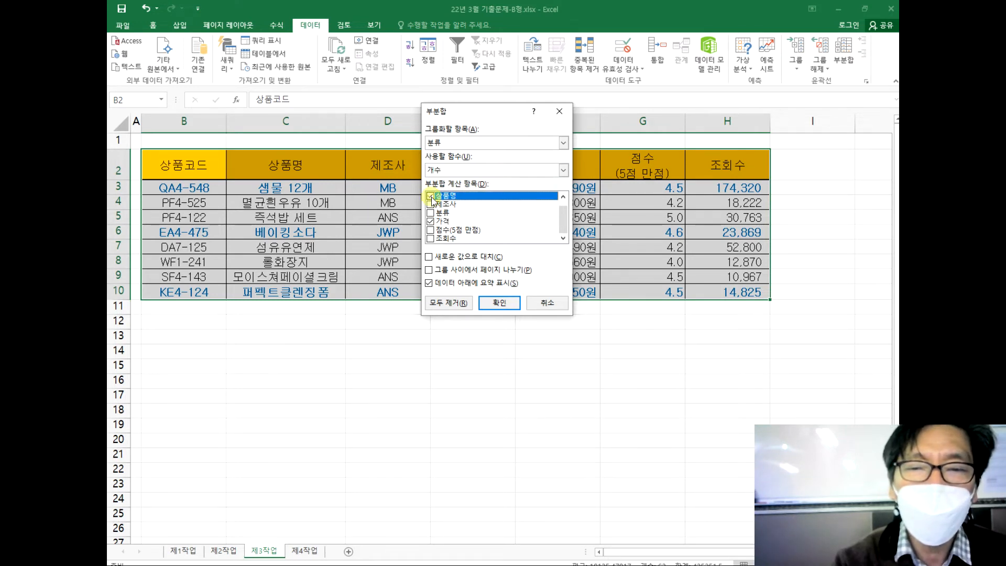
left_click(430, 221)
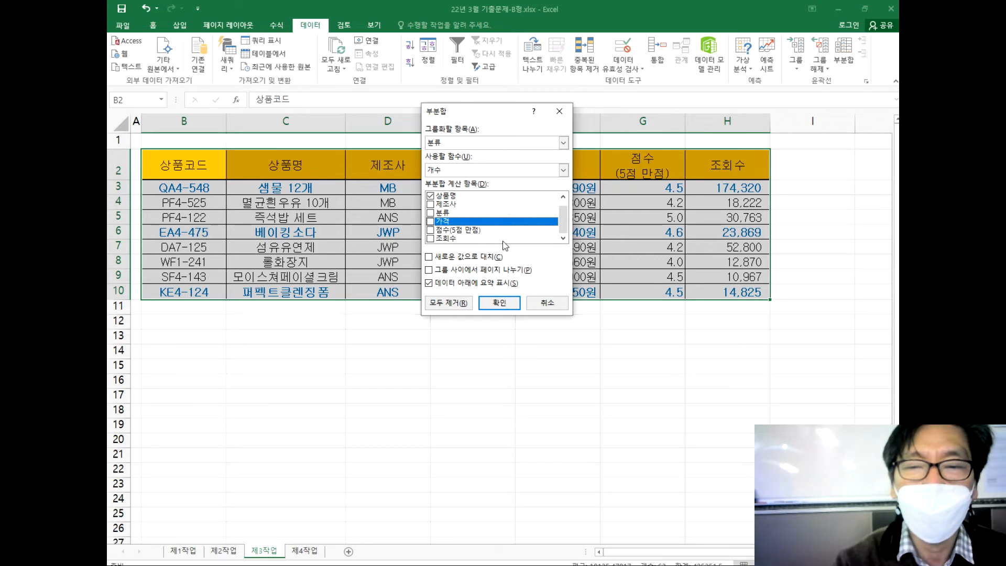
left_click_drag(562, 229, 562, 220)
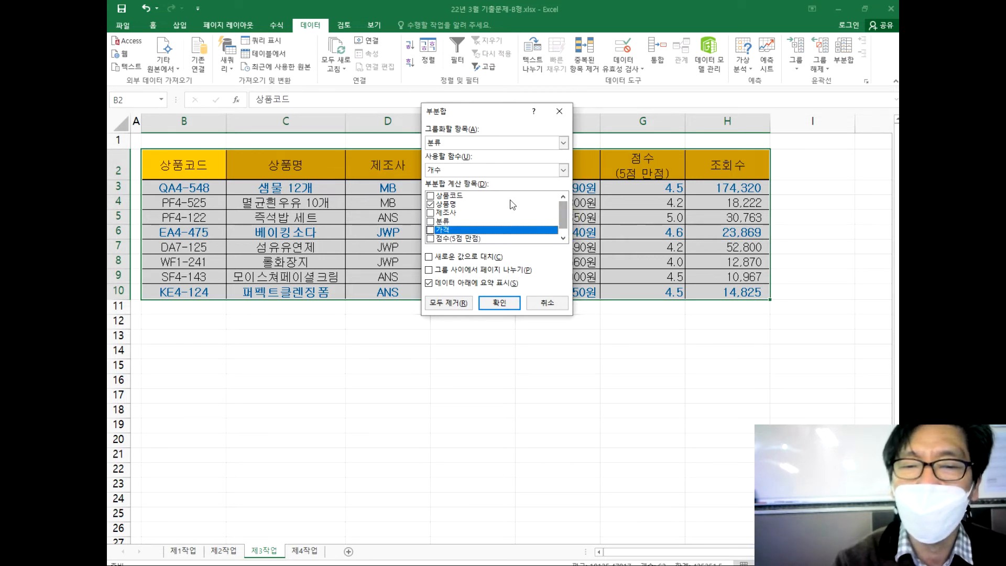
left_click(499, 204)
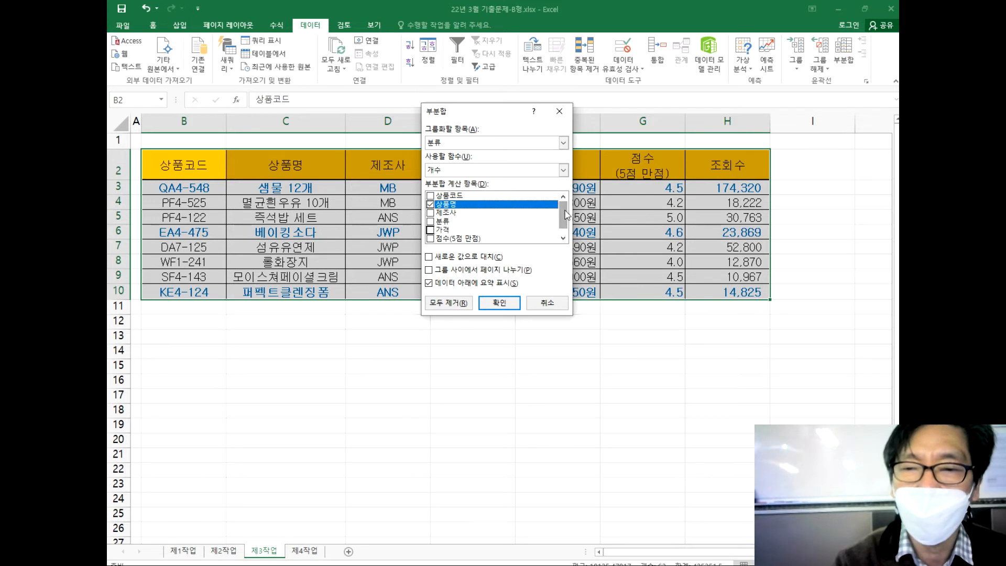
left_click_drag(563, 220, 561, 220)
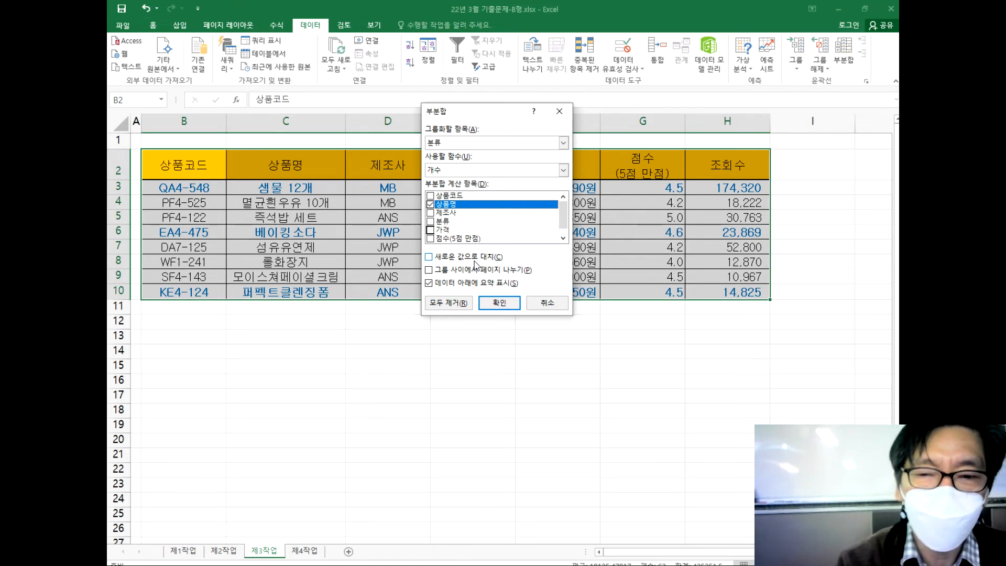
left_click(431, 257)
left_click(434, 256)
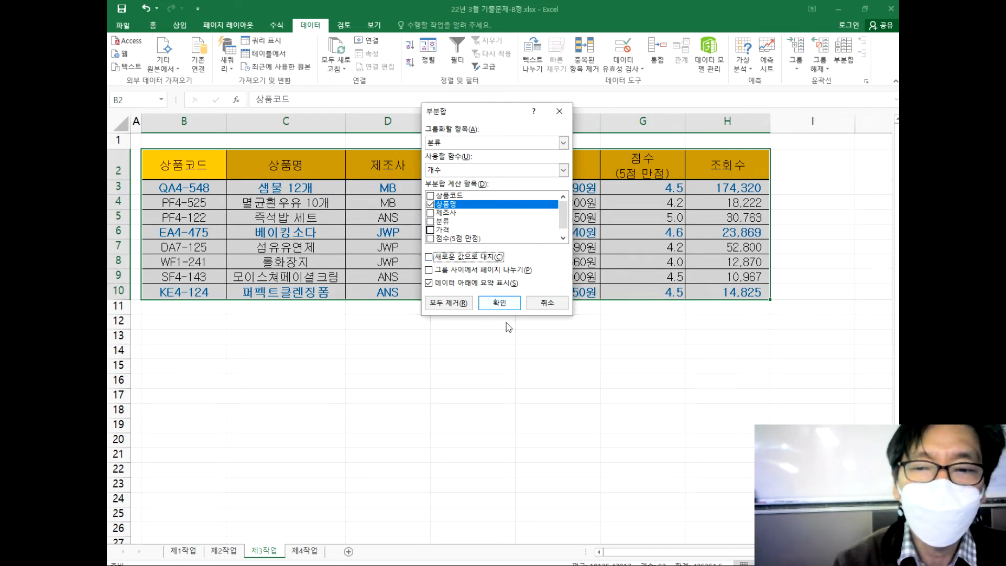
left_click(511, 308)
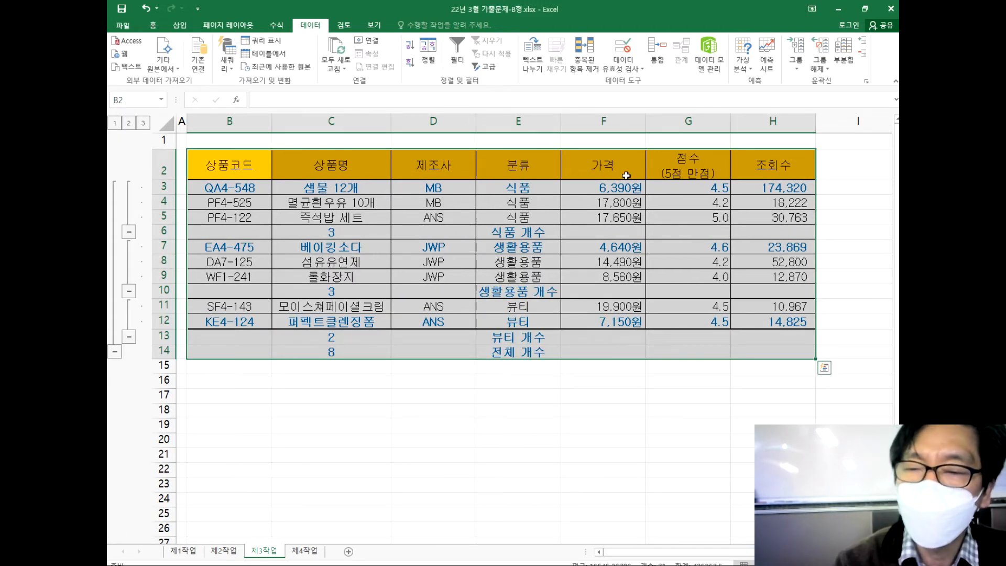
Add a second subtotal grouped by 분류 with the 평균 of 가격 only, without replacing the existing count subtotals.
left_click(845, 58)
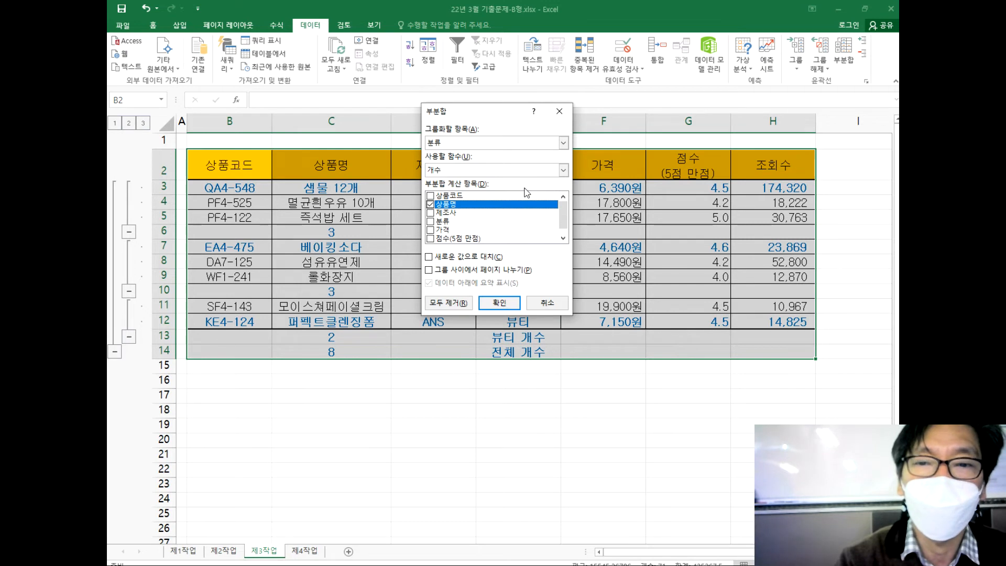
left_click(563, 170)
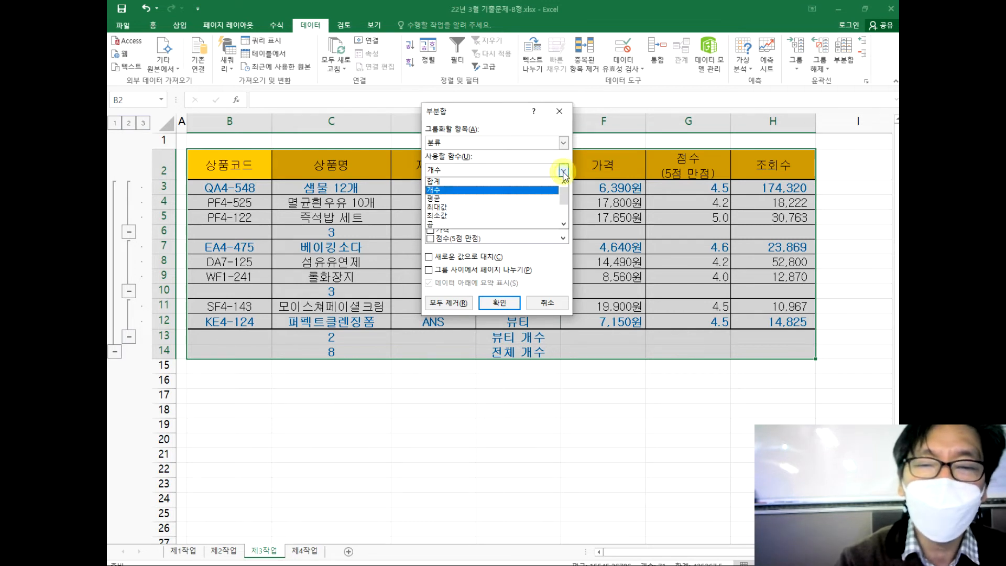
left_click(452, 201)
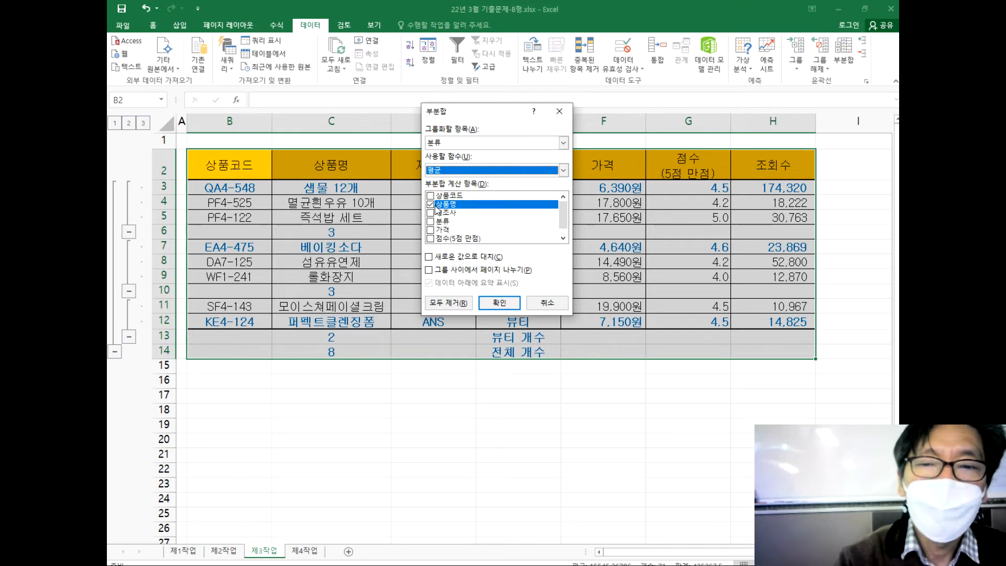
left_click(430, 230)
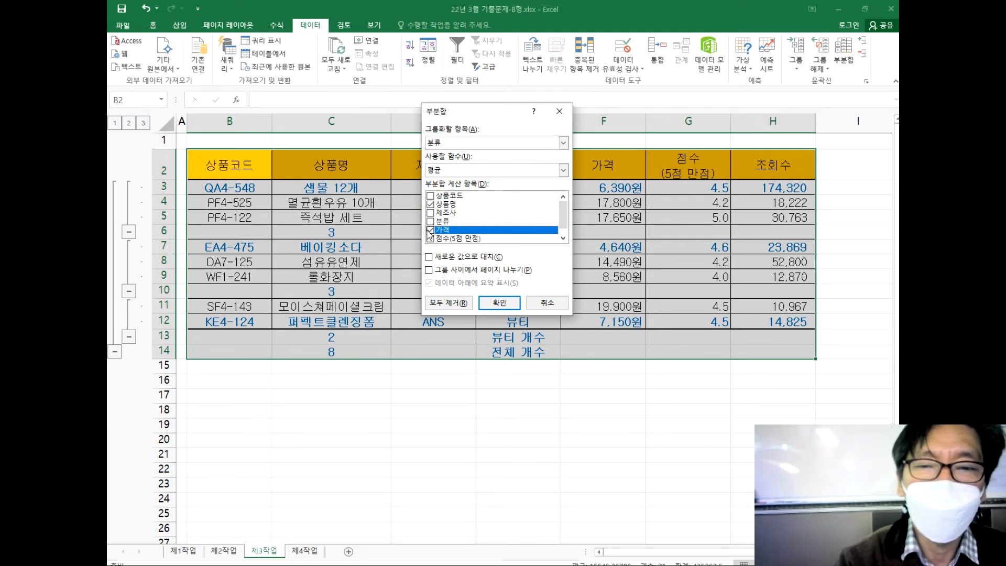
left_click(430, 204)
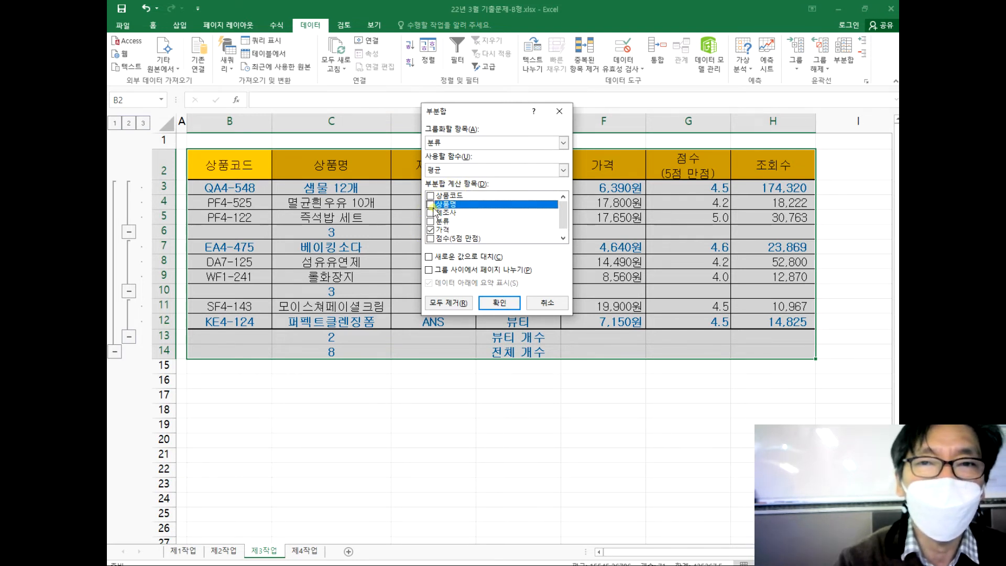
left_click(494, 231)
left_click_drag(563, 215, 563, 234)
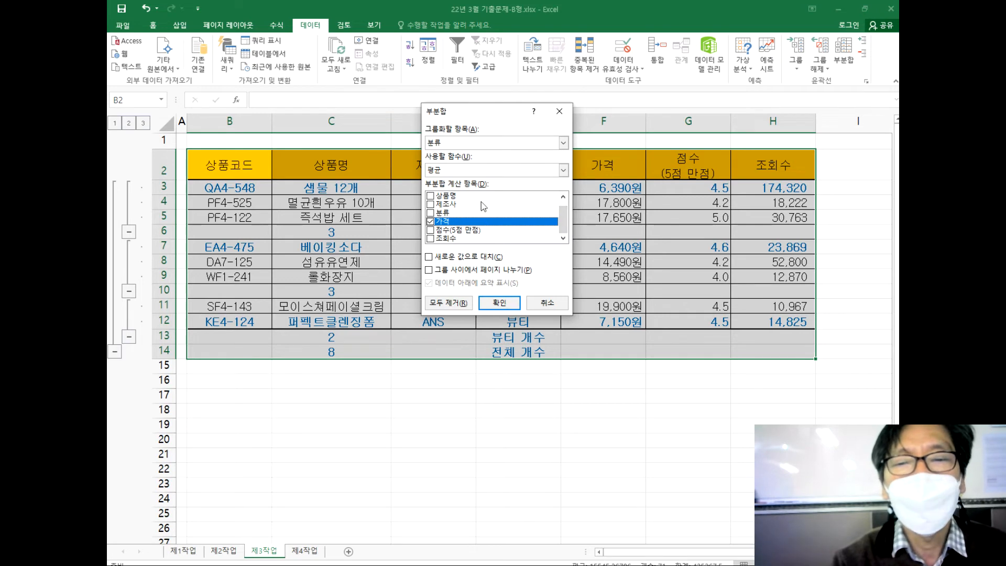
left_click(497, 304)
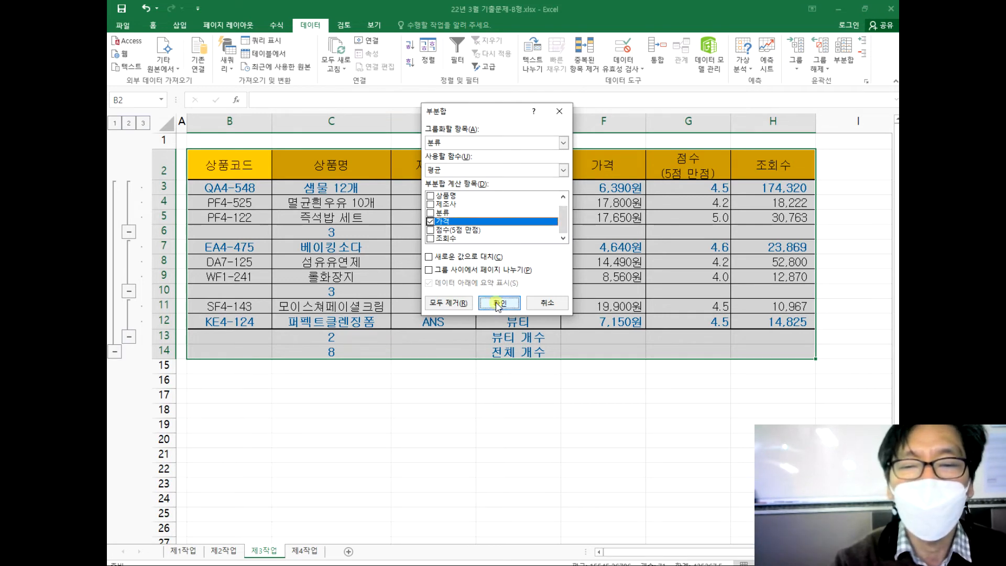
left_click(439, 452)
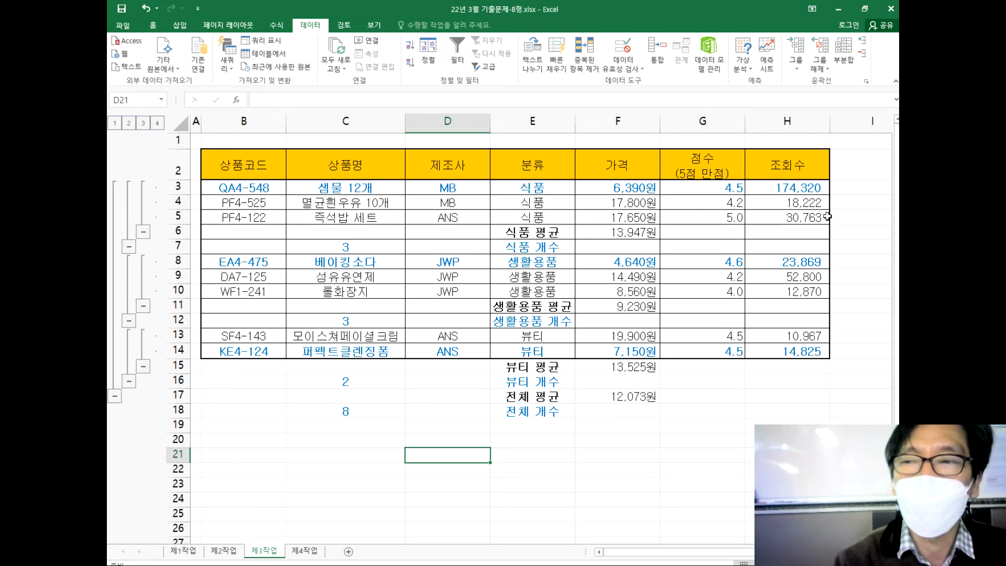
Clear the outline (윤곽 지우기) from the table with its count and average subtotals.
left_click(827, 70)
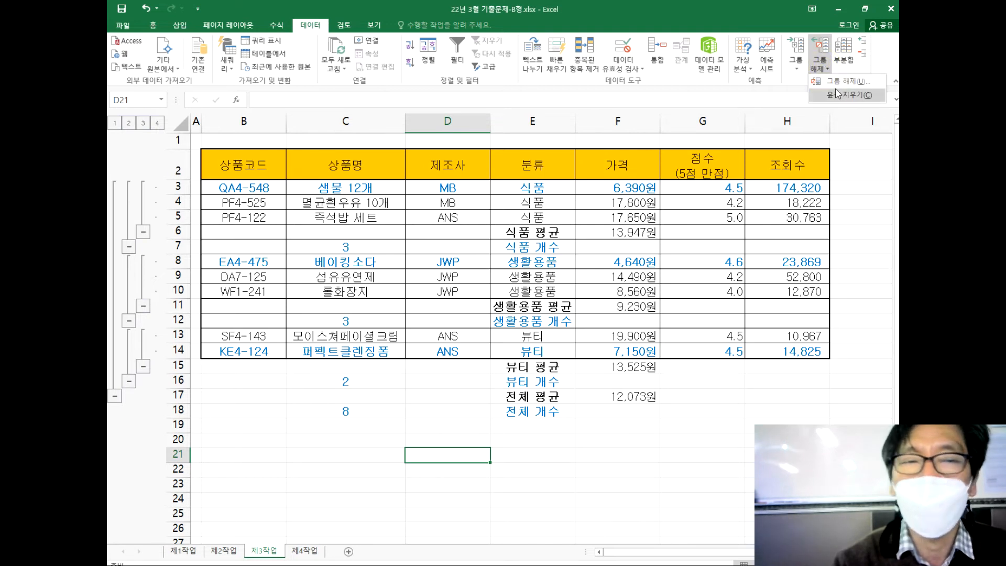
left_click(847, 95)
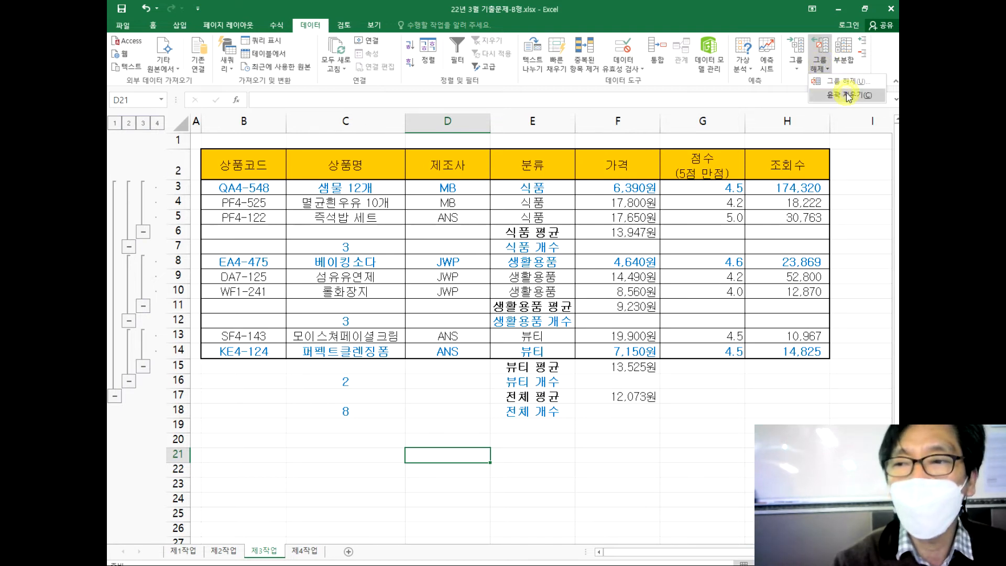
left_click(433, 398)
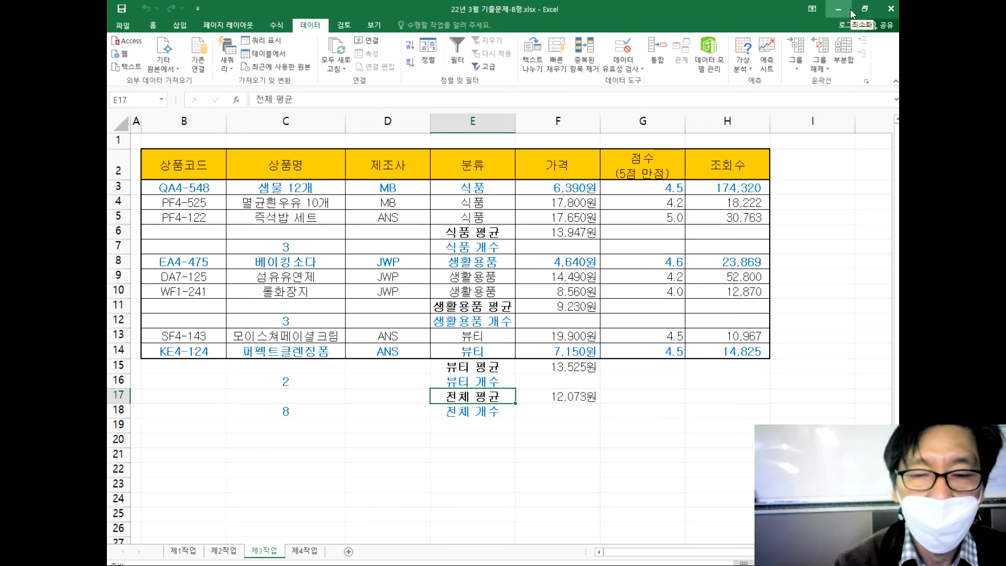
Close the B형 workbook and open 22년 3월 기출문제-C형.xlsx from the 교사용 folder.
left_click(891, 8)
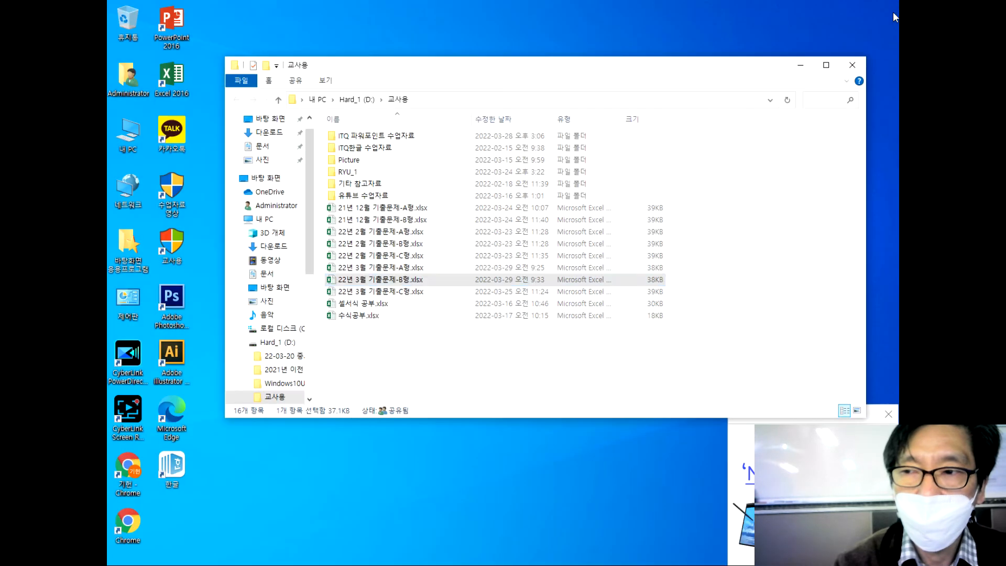
left_click(358, 292)
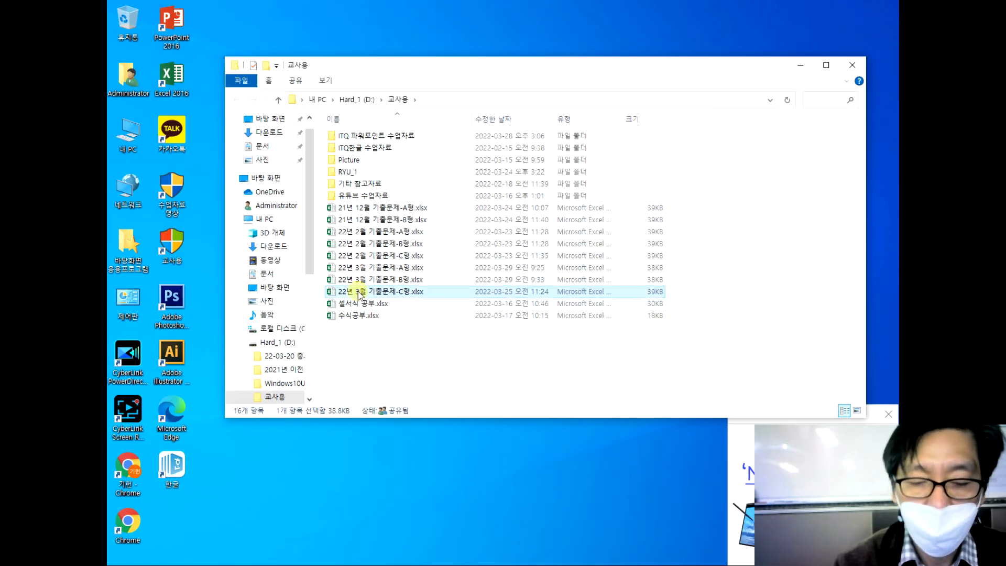
double_click(357, 293)
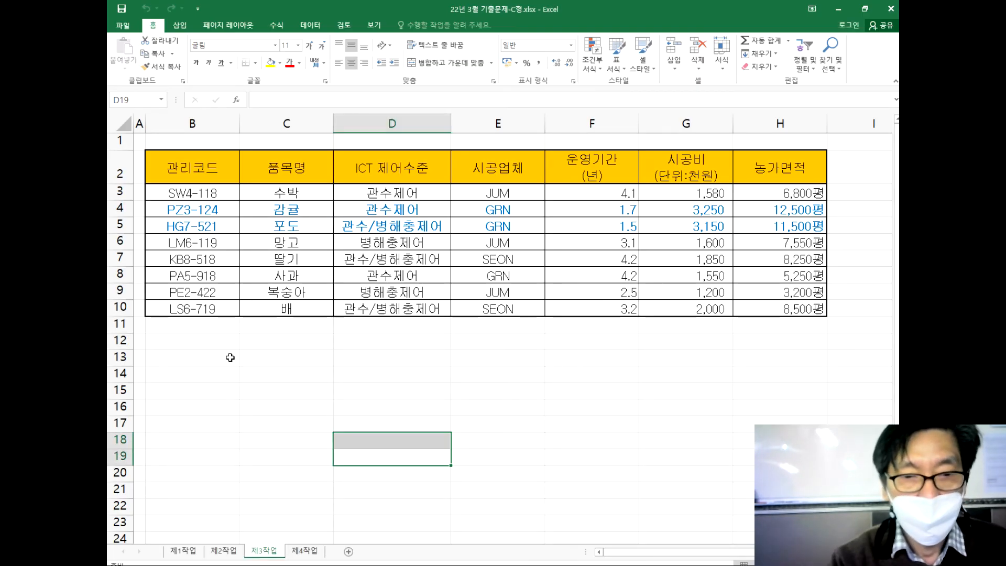
Copy the table B4:H12 from the 제1작업 sheet and paste it at B2 of the 제3작업 sheet.
left_click(195, 554)
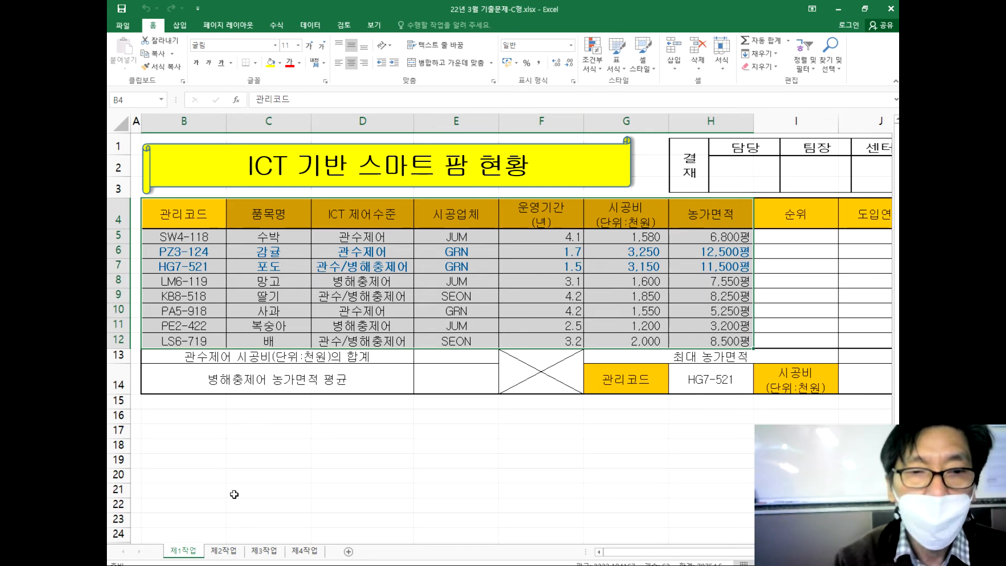
left_click(191, 211)
left_click_drag(191, 211, 714, 337)
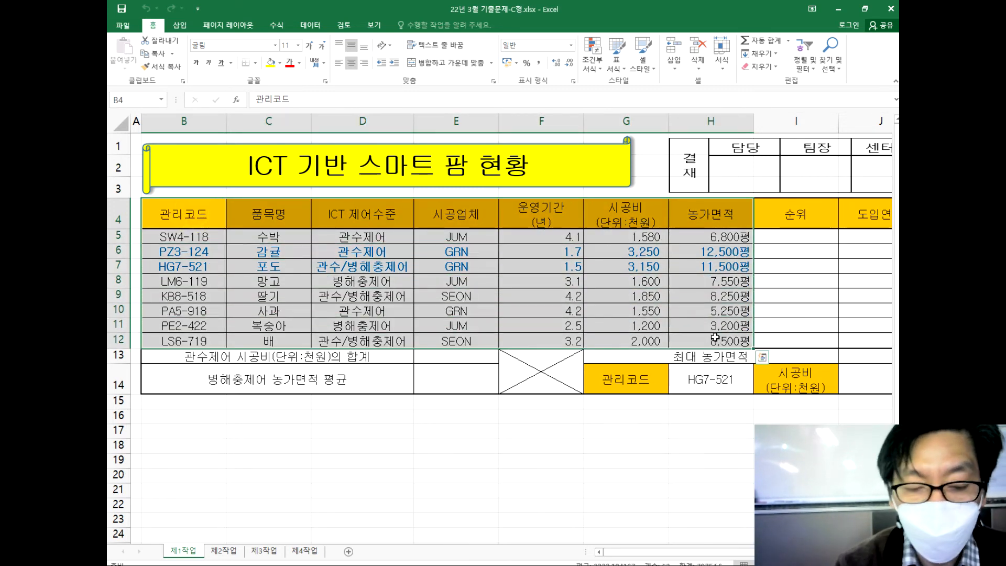
key("ctrl+c")
left_click(272, 552)
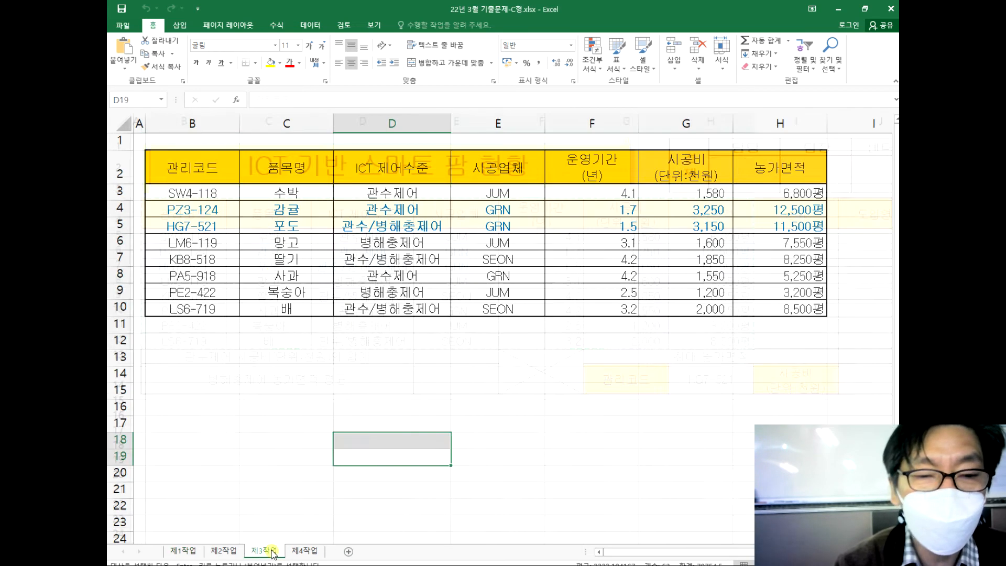
left_click(222, 161)
key("Return")
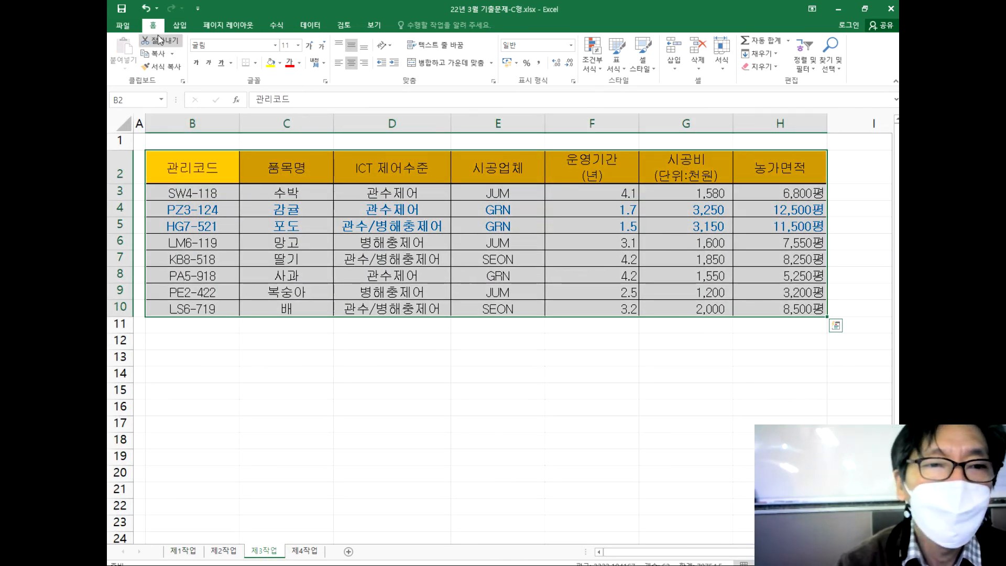
Apply a thick outside border (굵은 바깥쪽 테두리) around the pasted table on 제3작업.
left_click(255, 63)
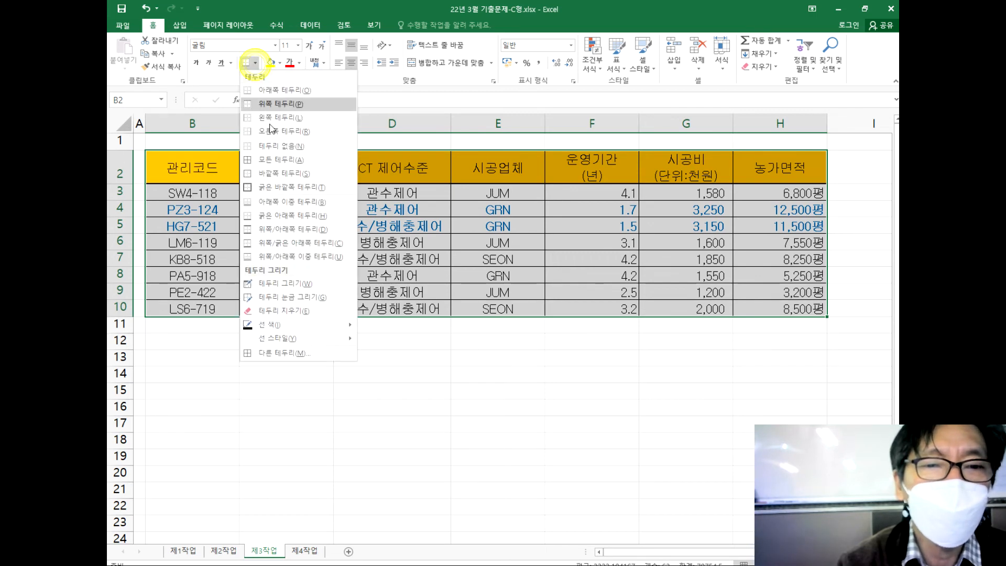
left_click(271, 189)
left_click(448, 406)
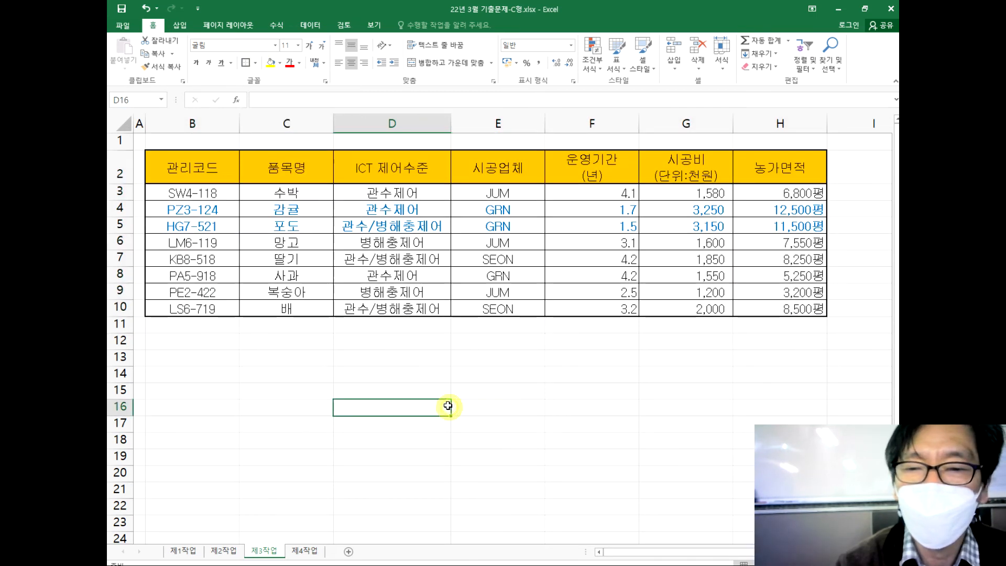
Sort the table B2:H10 by 시공업체 values in ascending order (오름차순).
left_click(204, 181)
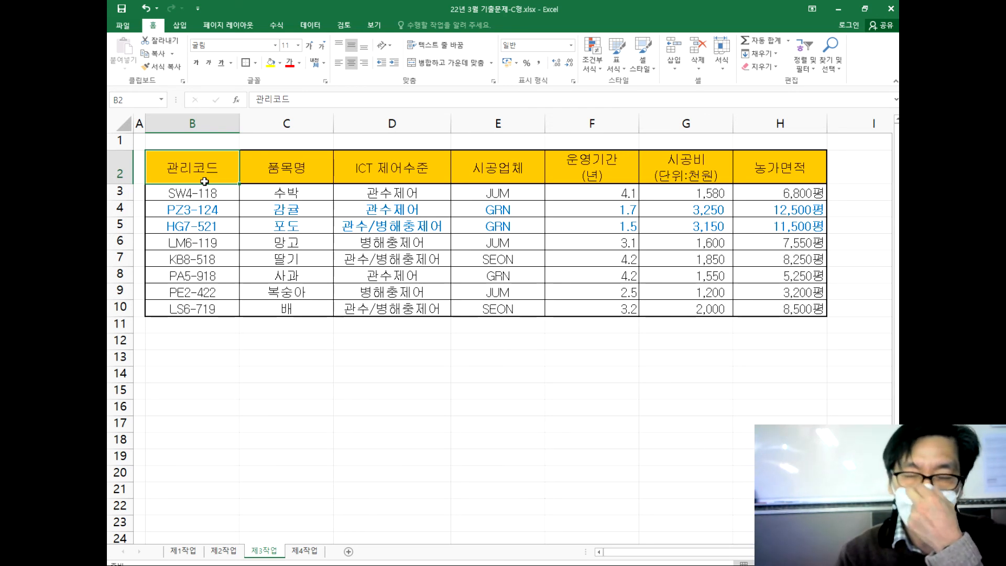
left_click_drag(183, 166, 753, 318)
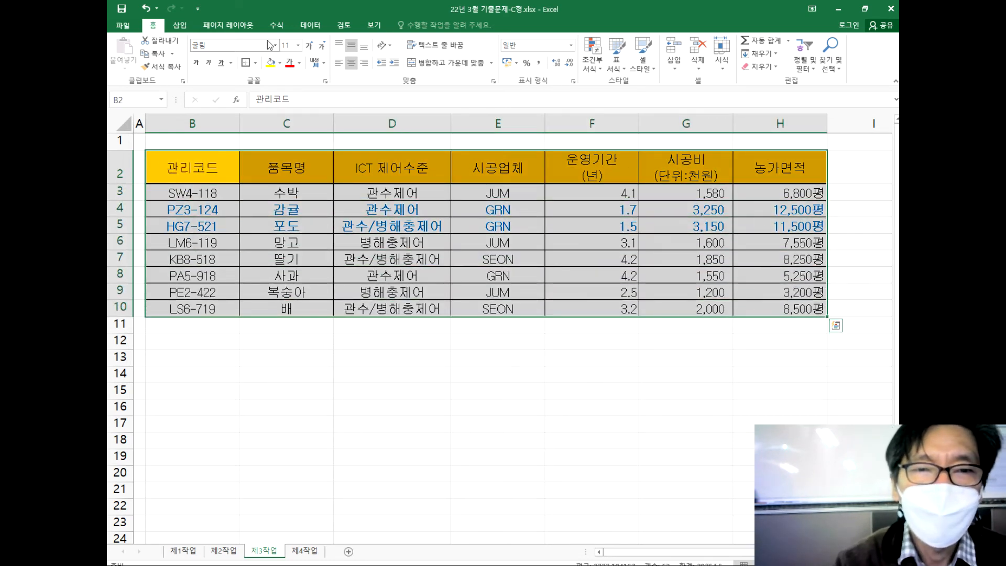
left_click(306, 26)
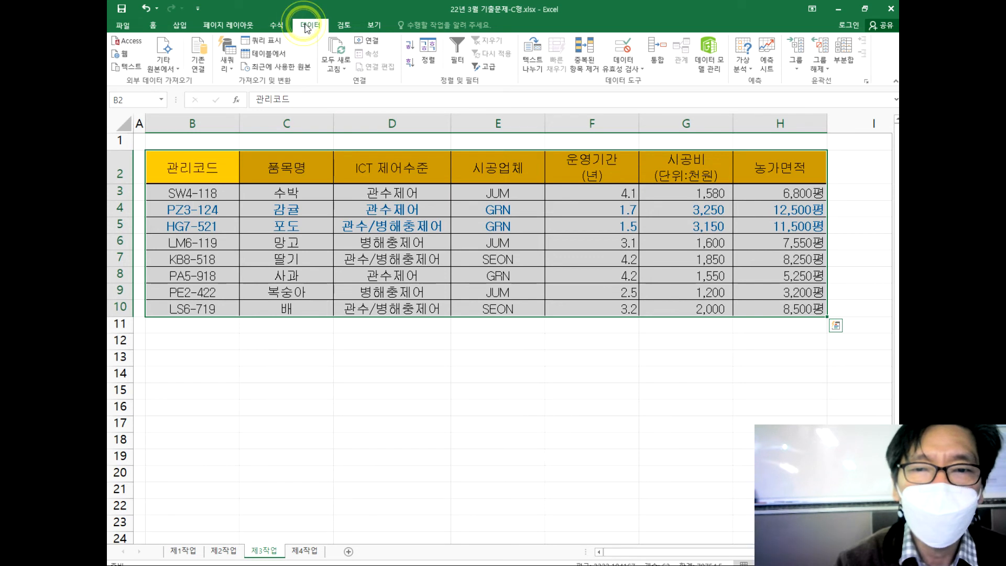
left_click(429, 59)
left_click_drag(449, 148, 483, 110)
left_click(461, 162)
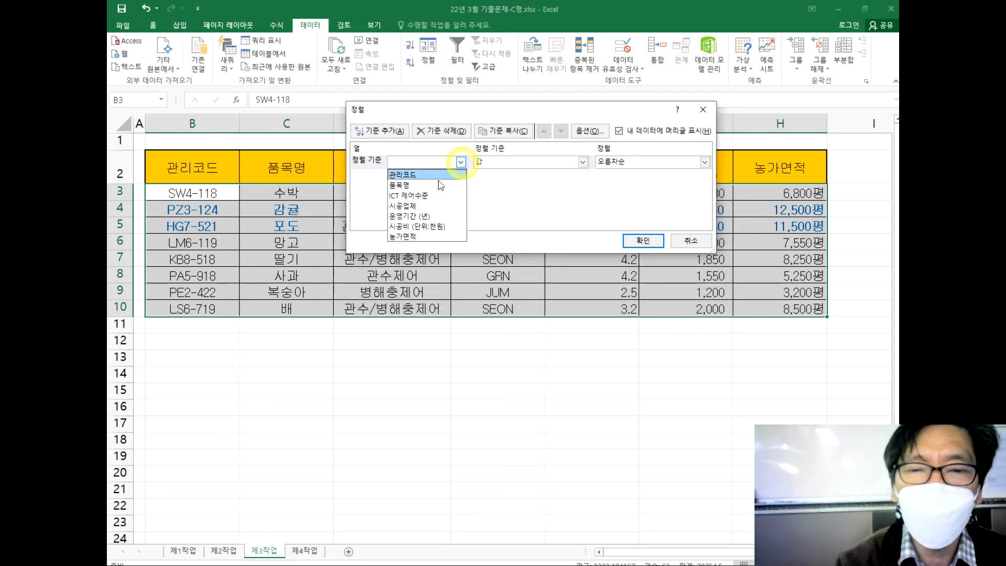
left_click(412, 206)
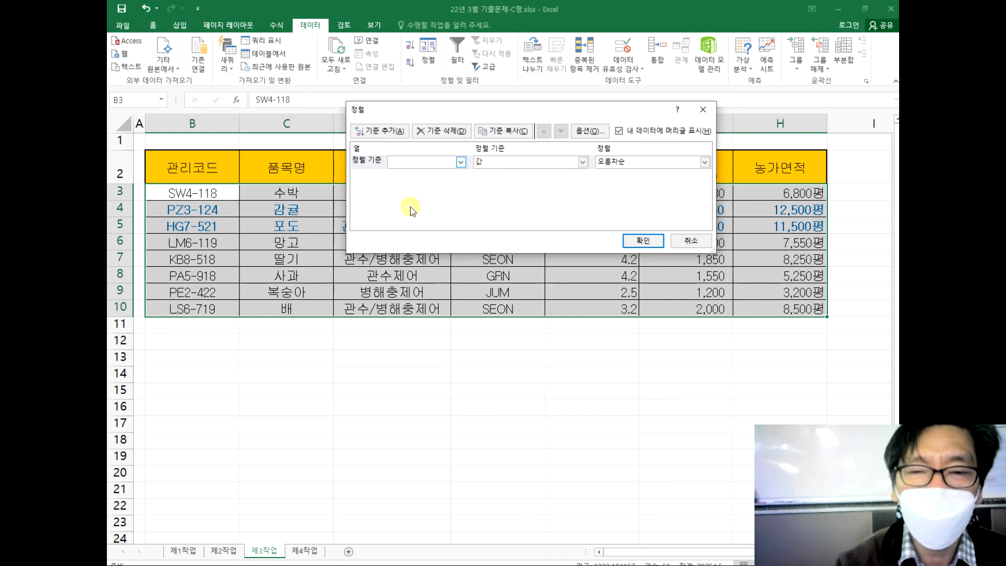
left_click(706, 162)
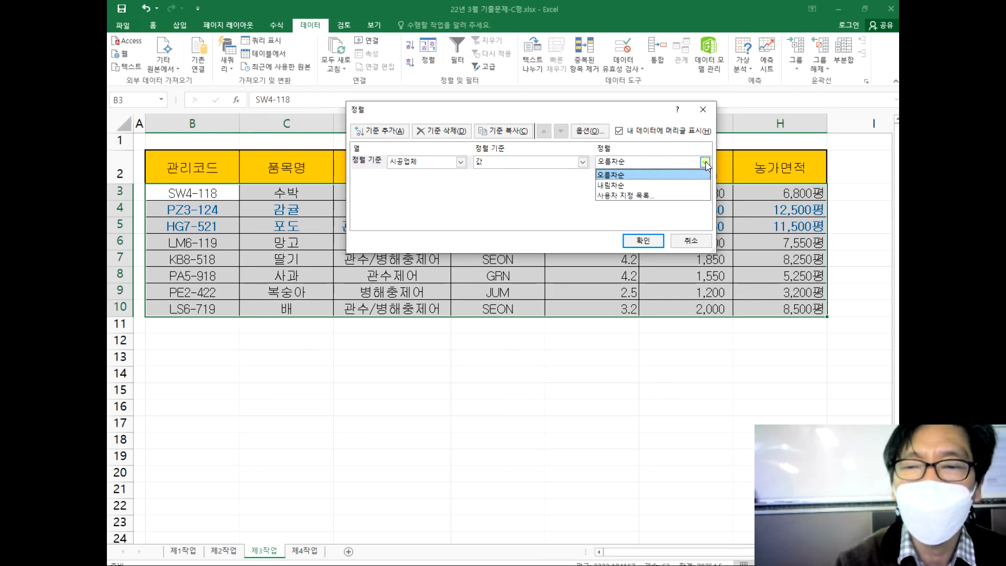
left_click(648, 181)
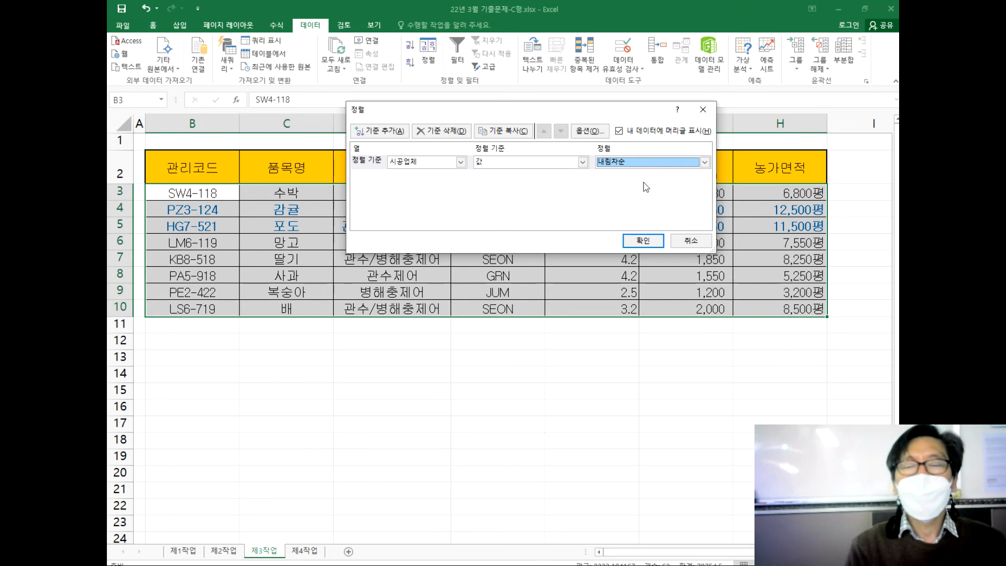
left_click(706, 162)
left_click(676, 175)
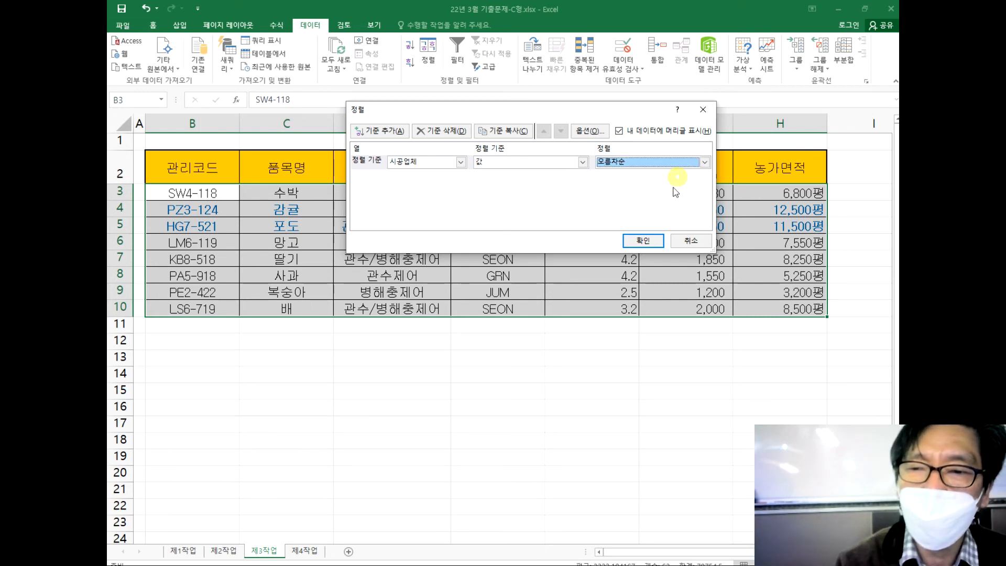
left_click(640, 244)
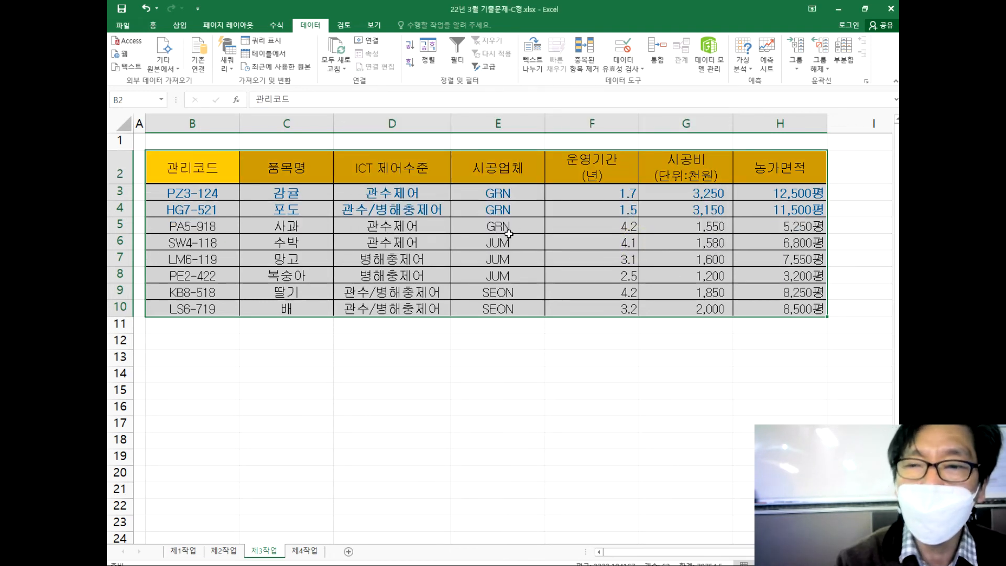
Change the table's 시공업체 sort to descending order (내림차순).
left_click(429, 62)
left_click(663, 162)
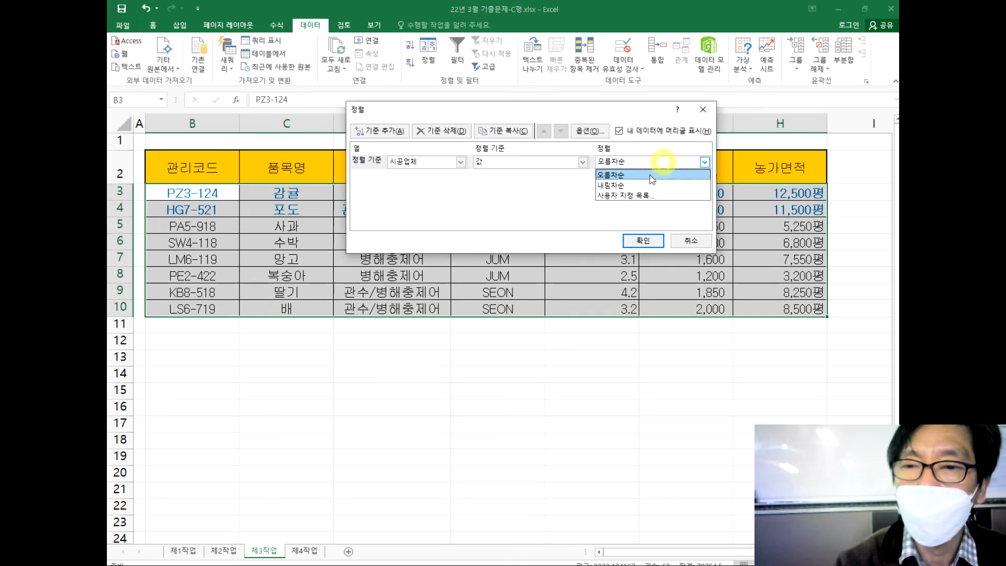
left_click(642, 186)
left_click(642, 240)
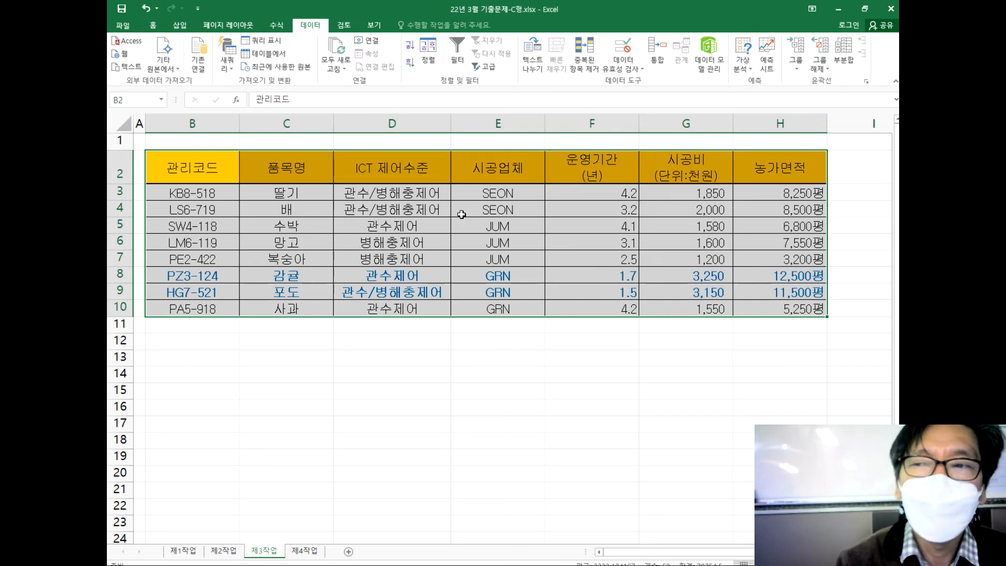
Start a subtotal (부분합) for the sorted table, grouped by 시공업체 with the function 개수.
left_click(844, 66)
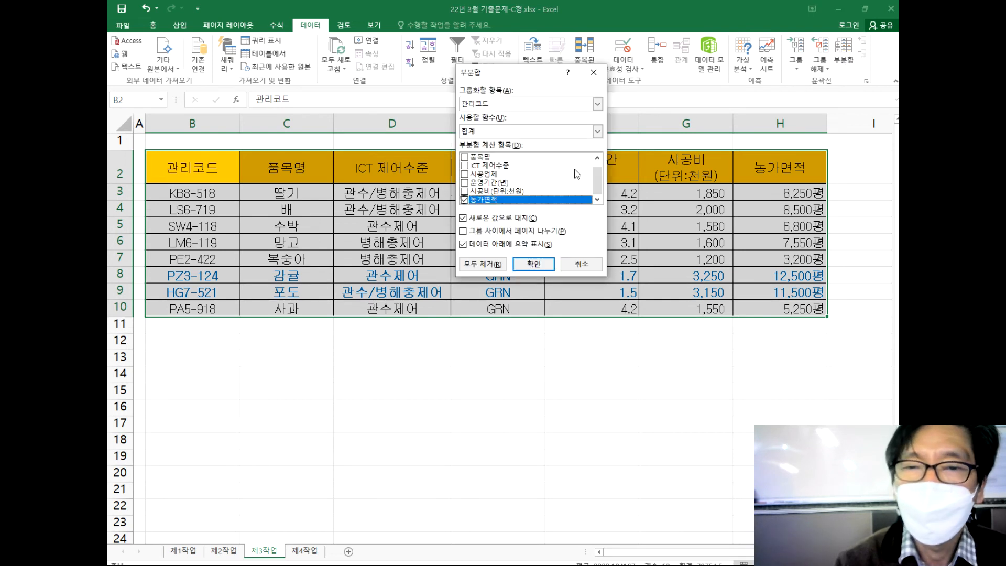
left_click_drag(515, 73, 479, 93)
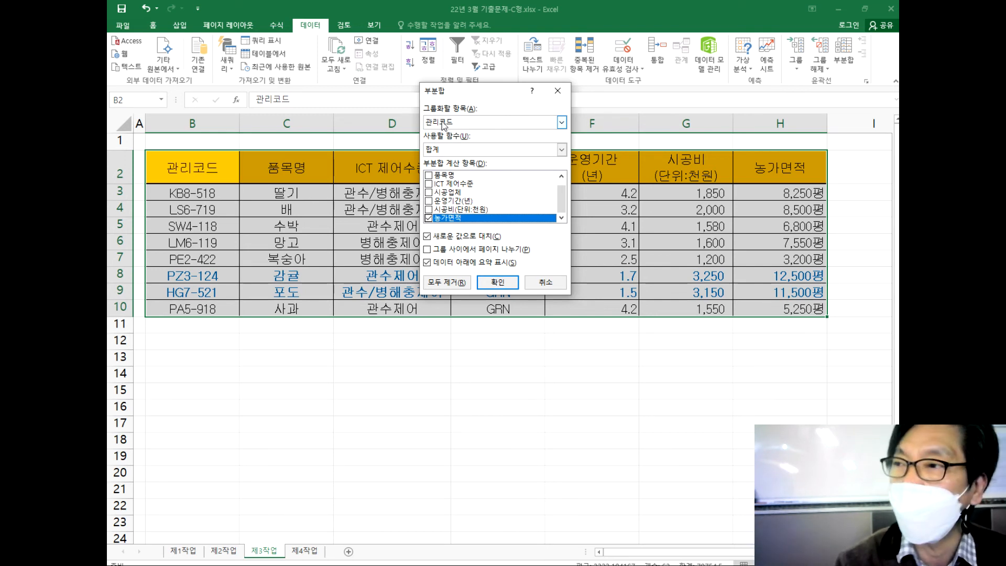
left_click(443, 124)
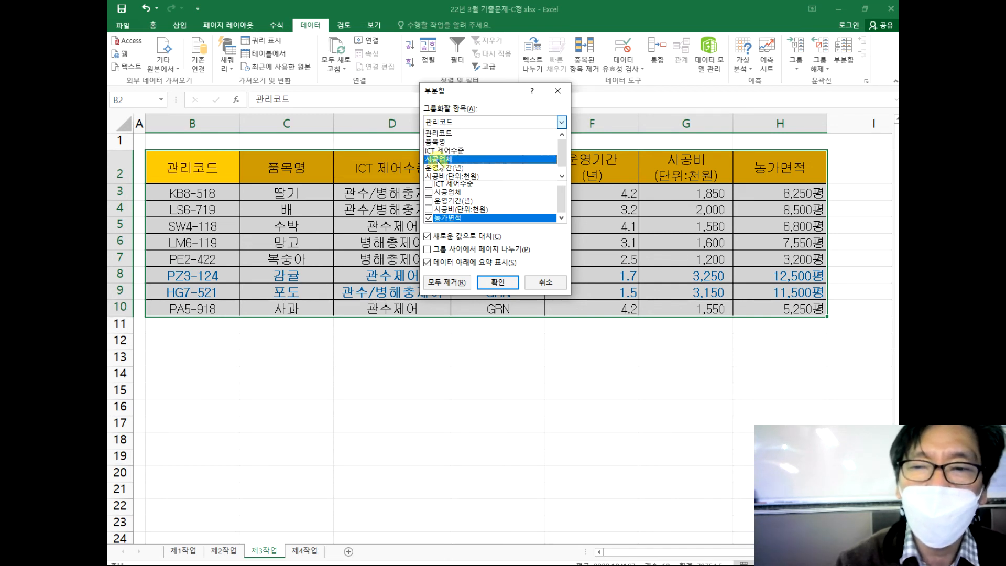
left_click(439, 159)
left_click(451, 123)
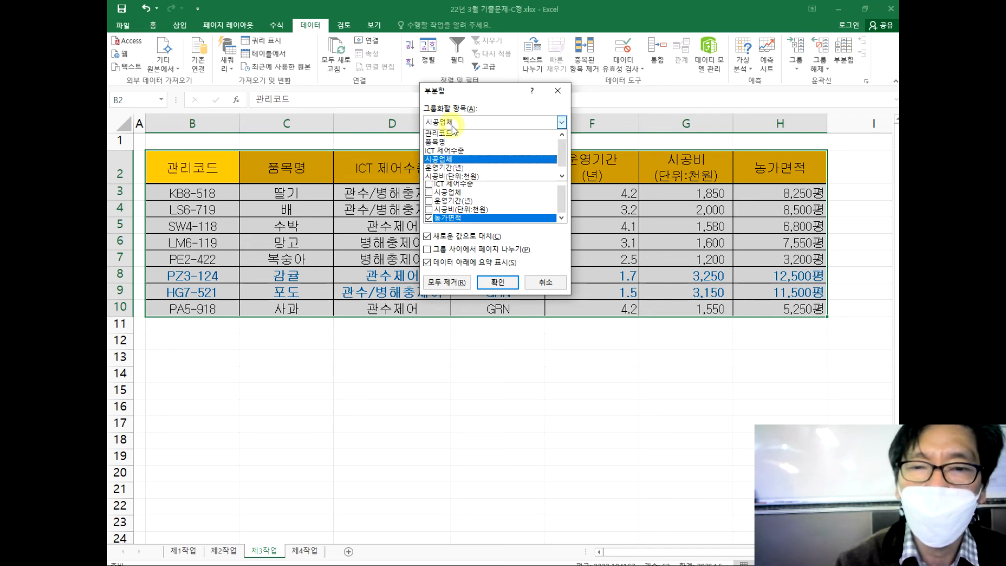
left_click(445, 157)
left_click_drag(473, 93, 596, 88)
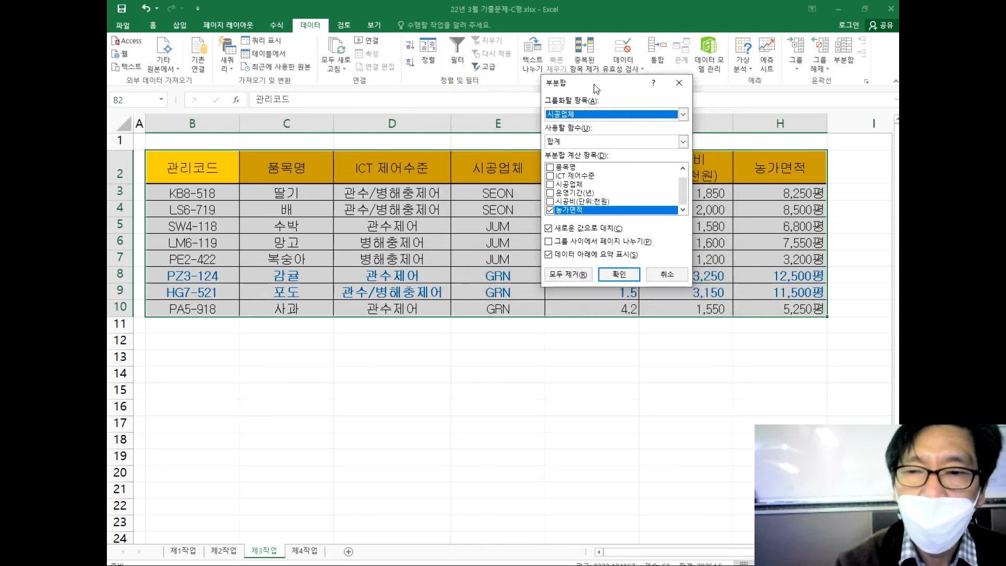
left_click(588, 142)
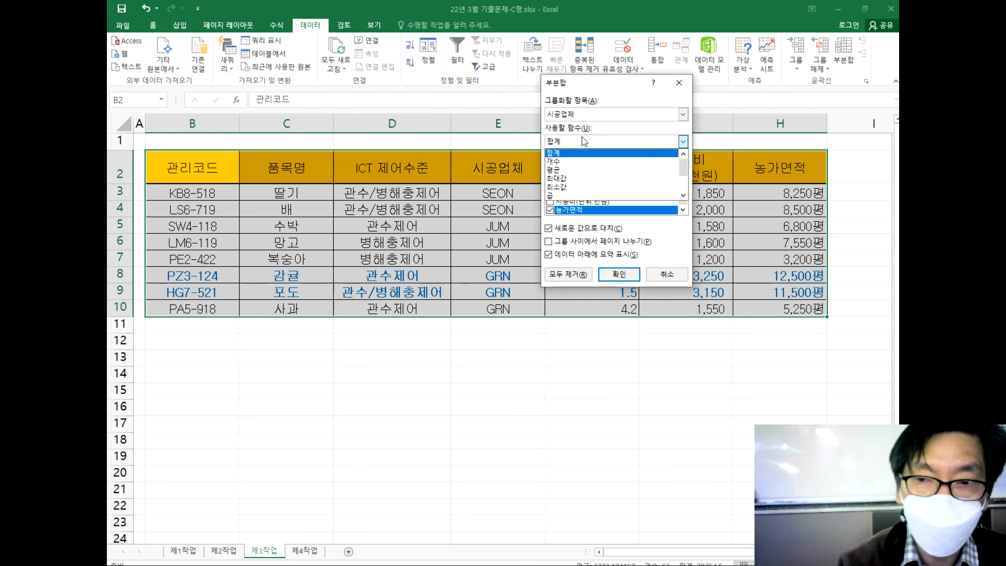
left_click(559, 163)
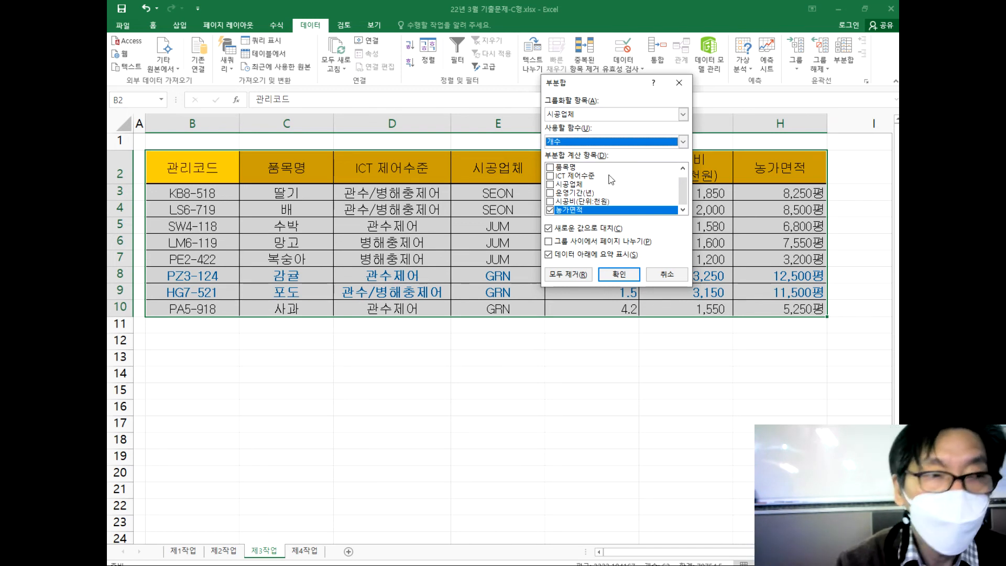
Make 품목명 the only subtotaled item, excluding 농가면적, turn off 새로운 값으로 대치, and apply the subtotal.
left_click(550, 168)
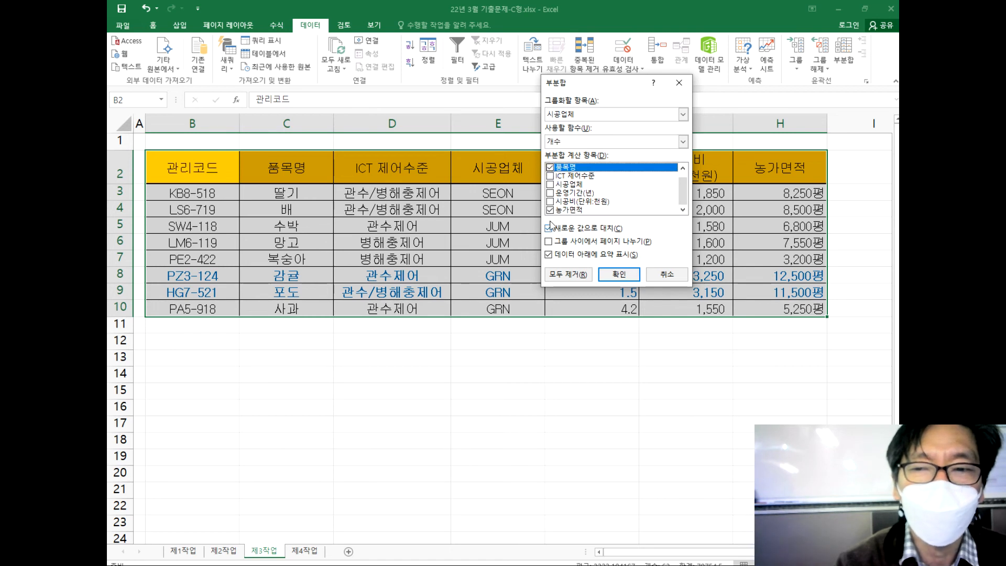
left_click(550, 210)
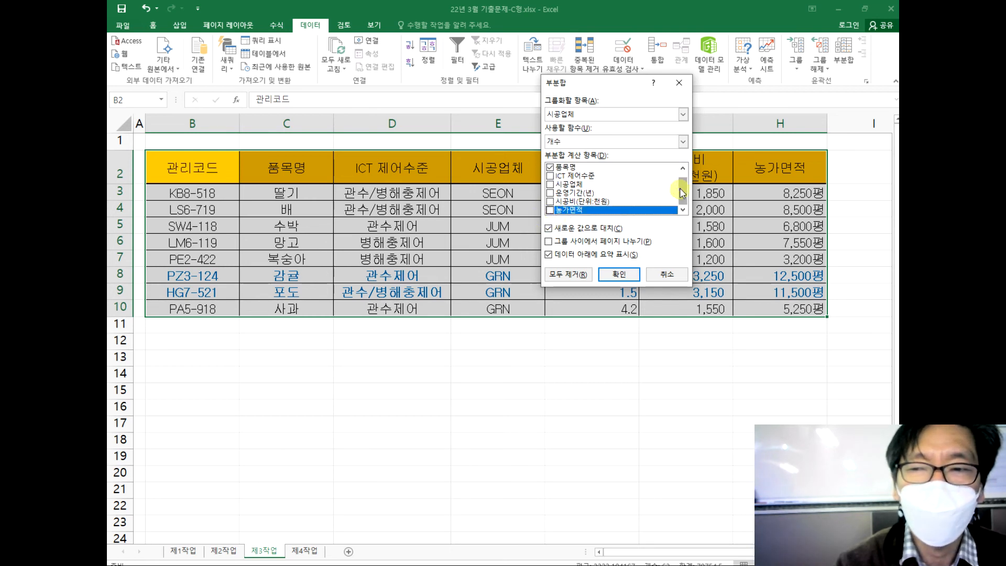
left_click_drag(680, 188, 683, 179)
left_click(611, 176)
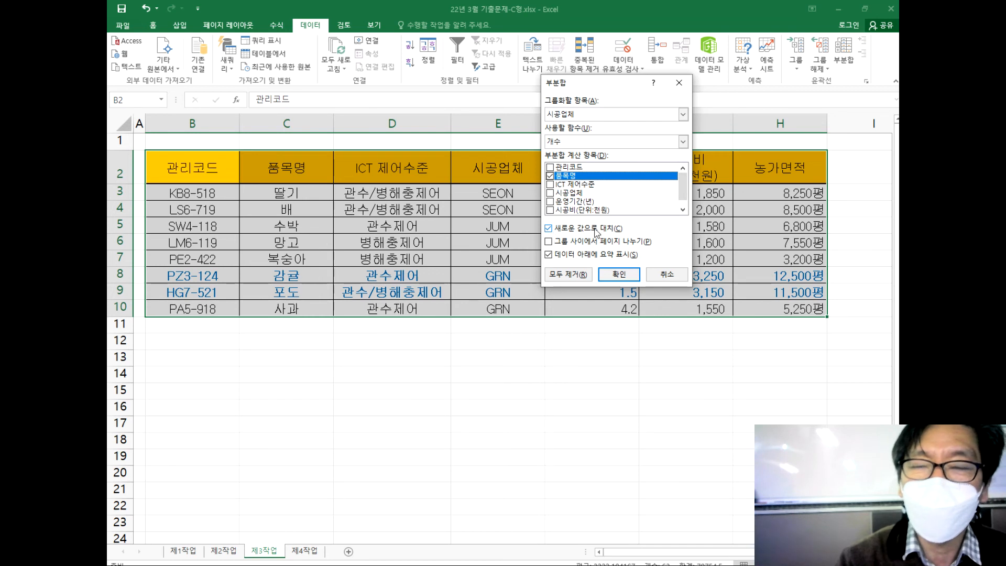
left_click(549, 229)
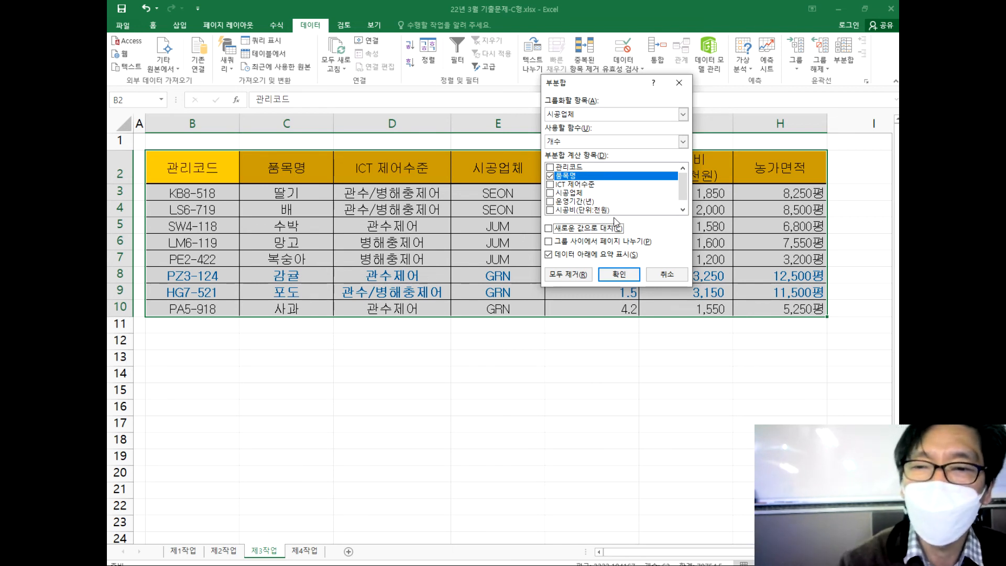
left_click(619, 274)
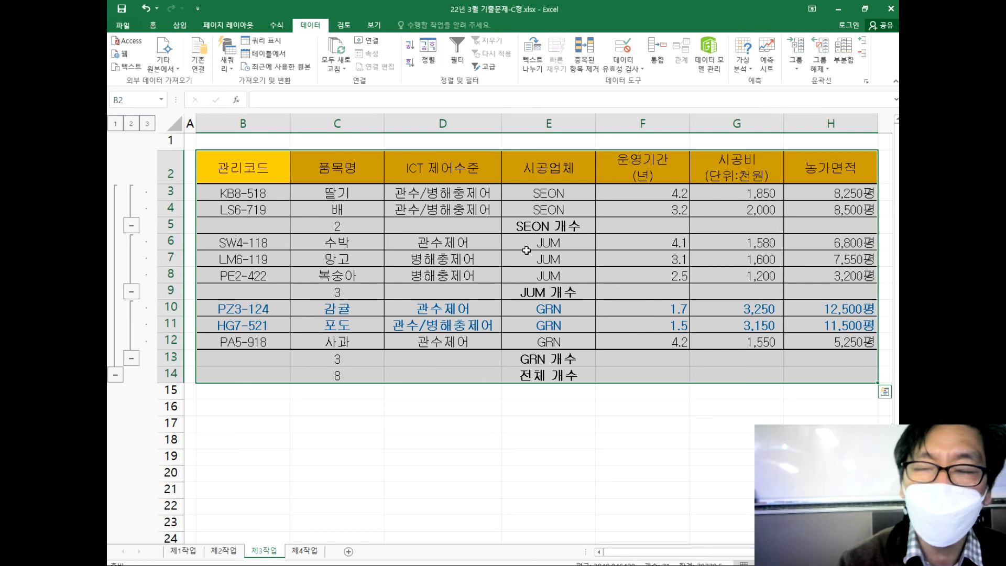
Start a second subtotal (부분합) for the table, grouped by 시공업체 with the function 평균.
left_click(837, 70)
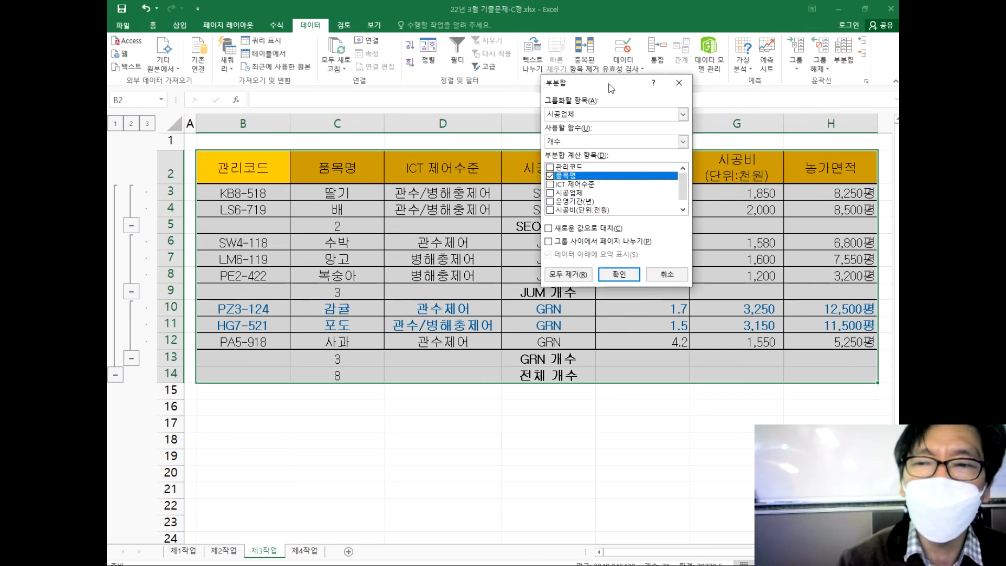
left_click_drag(610, 88, 577, 97)
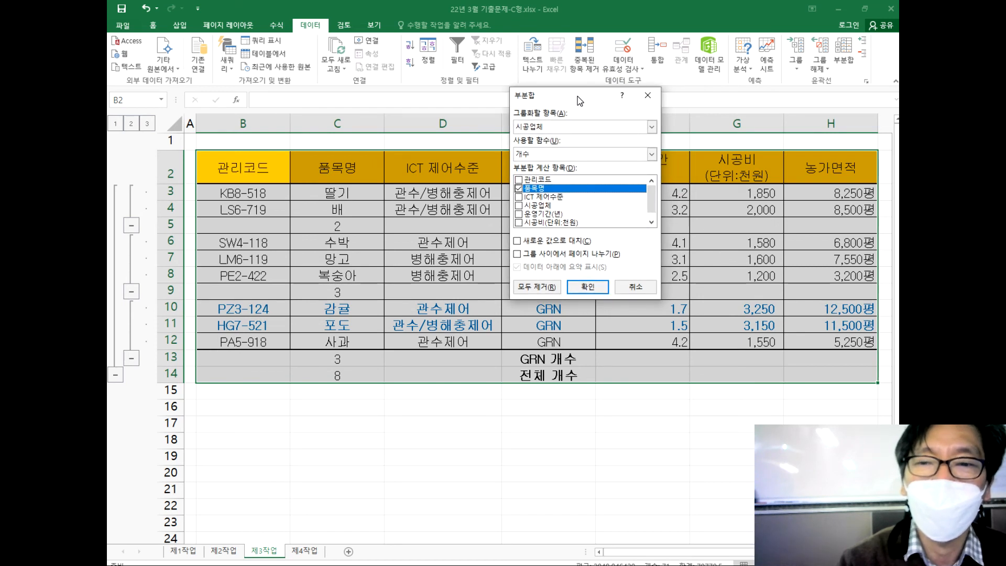
left_click(595, 157)
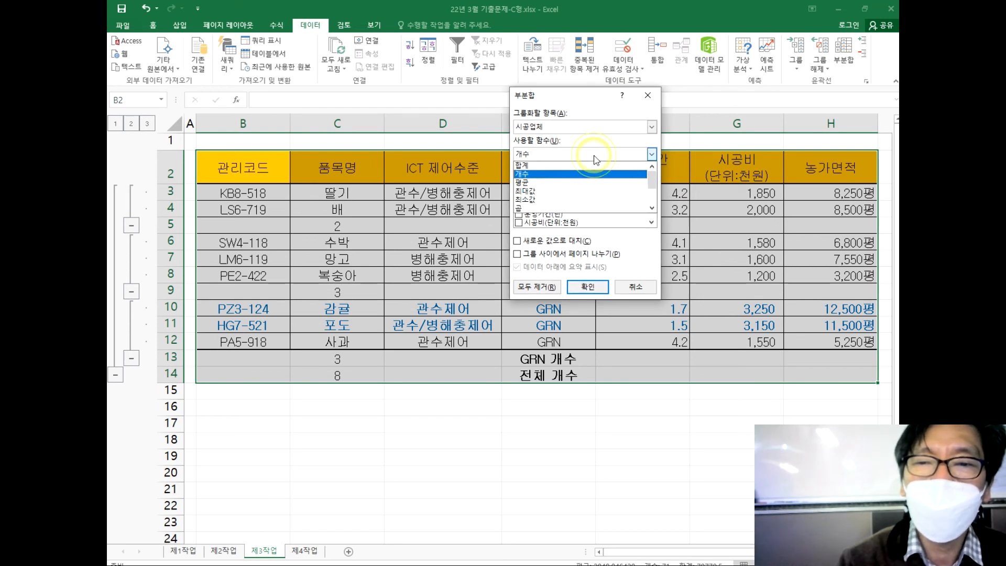
left_click(537, 183)
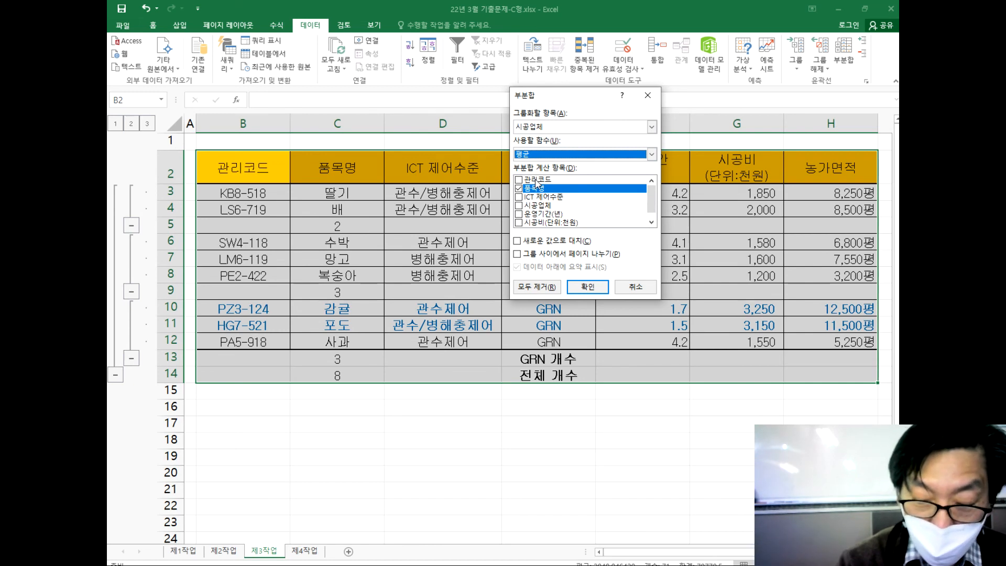
Make 시공비(단위:천원) the only subtotaled item, excluding 품목명, and apply the average subtotal.
left_click(518, 223)
left_click(519, 189)
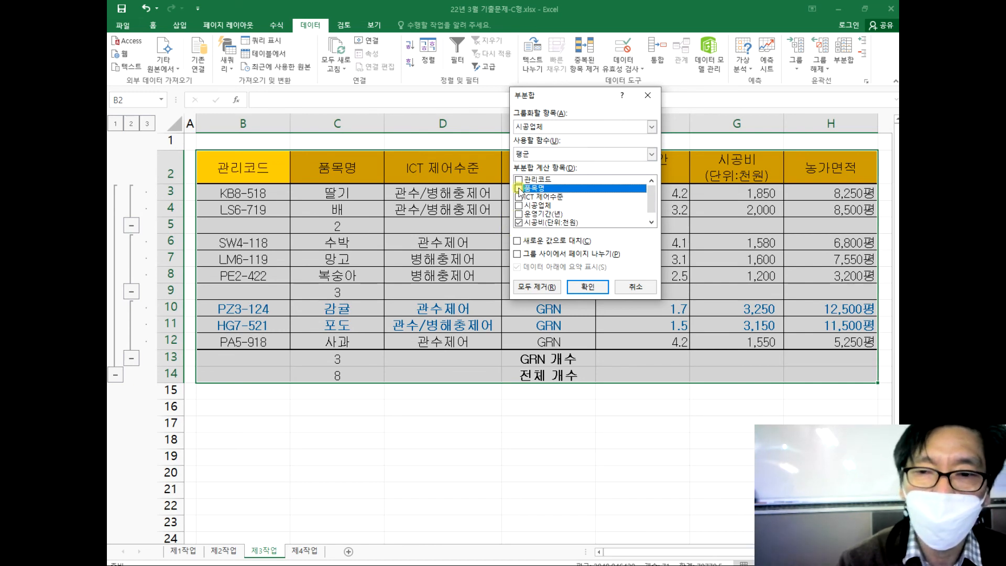
mouse_move(652, 198)
left_mouse_down()
mouse_move(652, 187)
mouse_move(651, 202)
left_mouse_up()
left_click(598, 213)
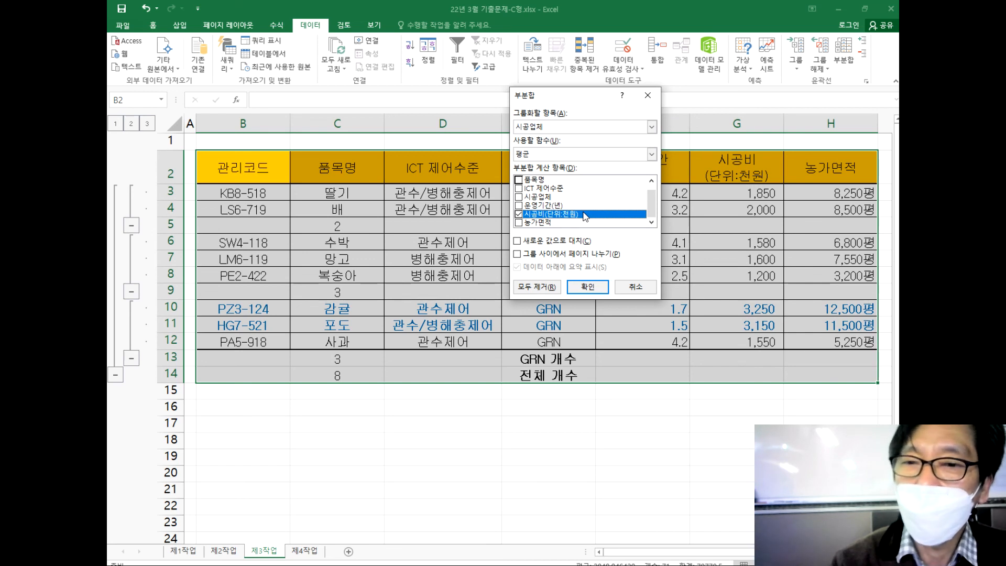
left_click(588, 287)
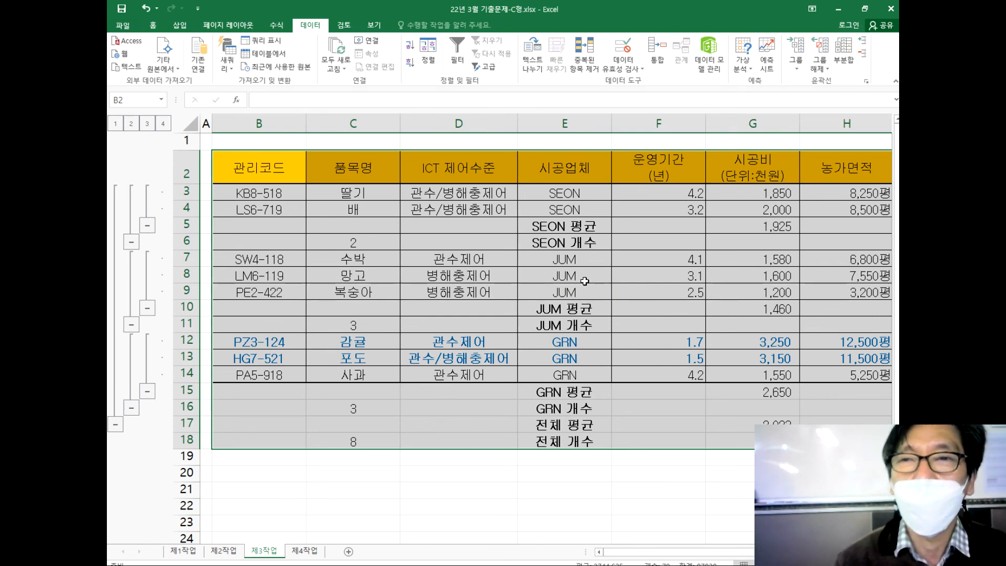
Clear the outline (윤곽 지우기) from the subtotaled table on the 제3작업 sheet and save the workbook.
scroll(584, 281, "down", 1, "ctrl")
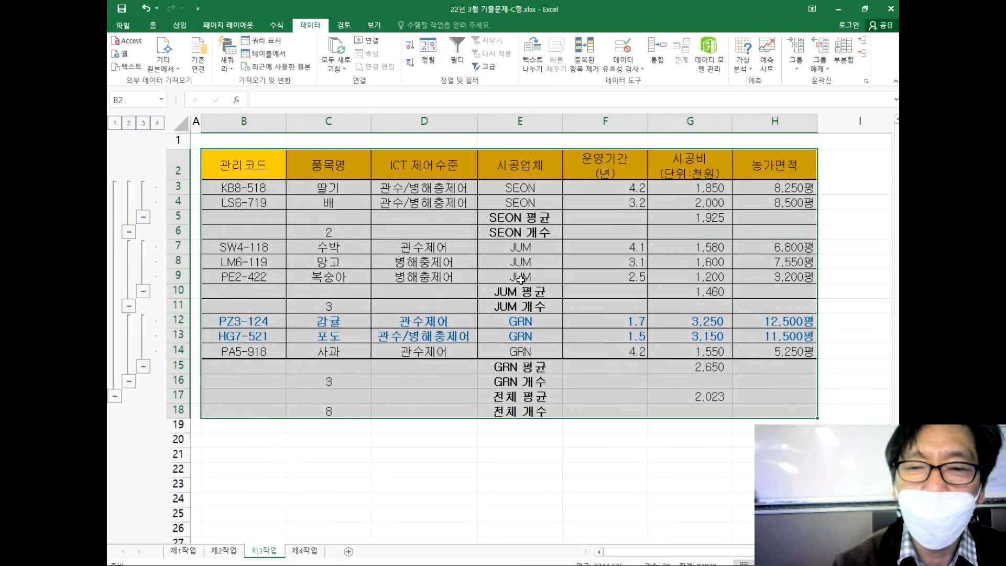
left_click(593, 396)
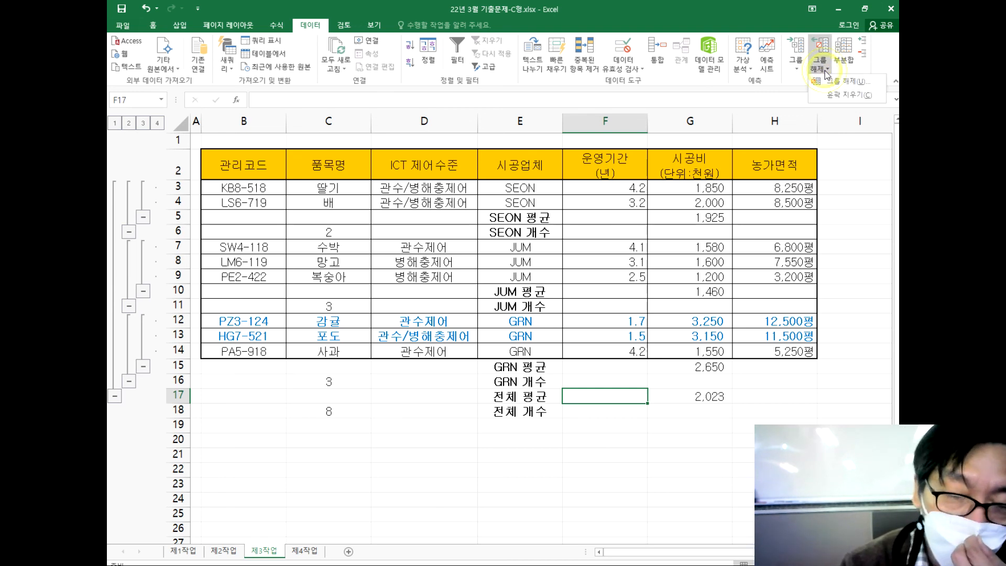
left_click(824, 73)
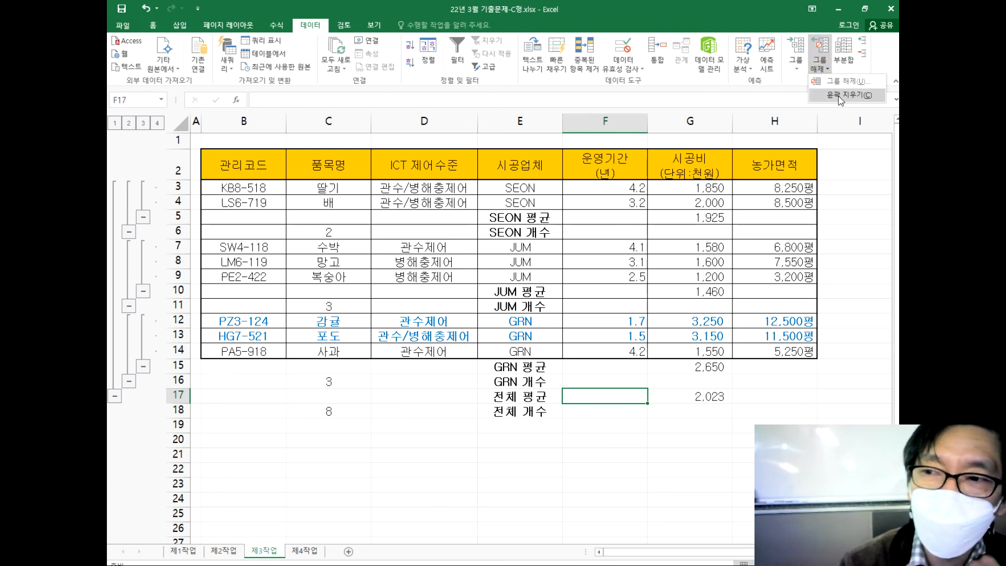
left_click(835, 96)
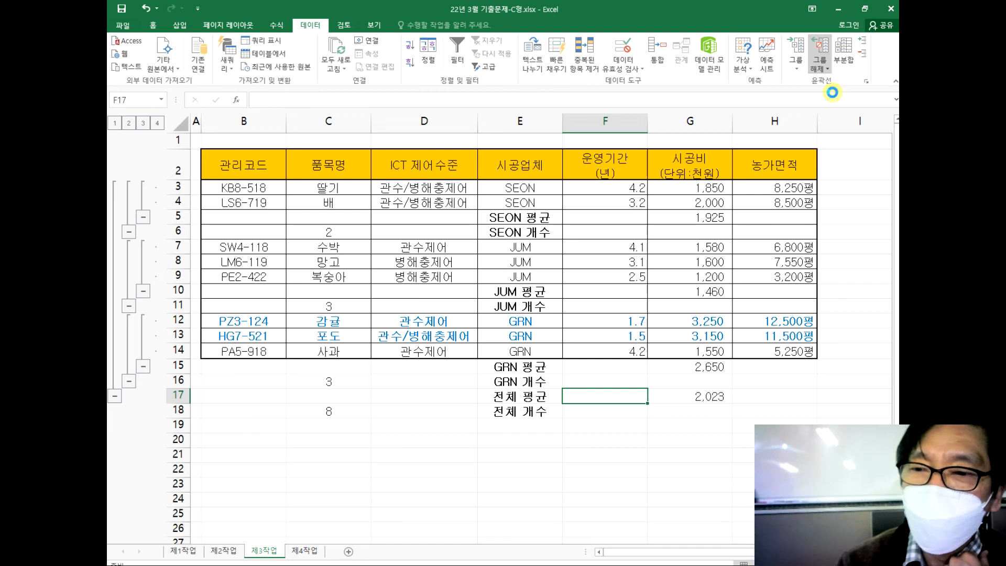
left_click(503, 462)
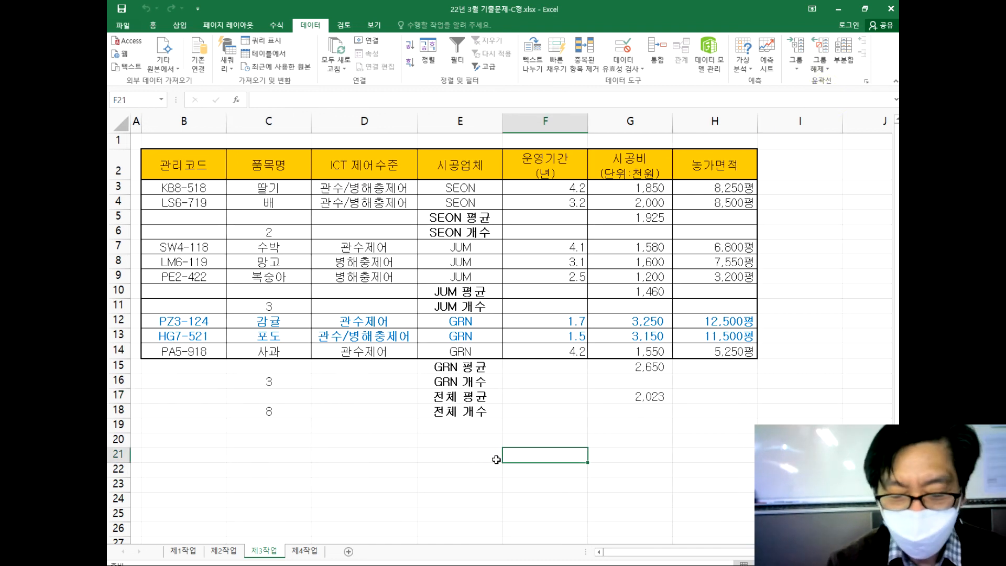
left_click(122, 12)
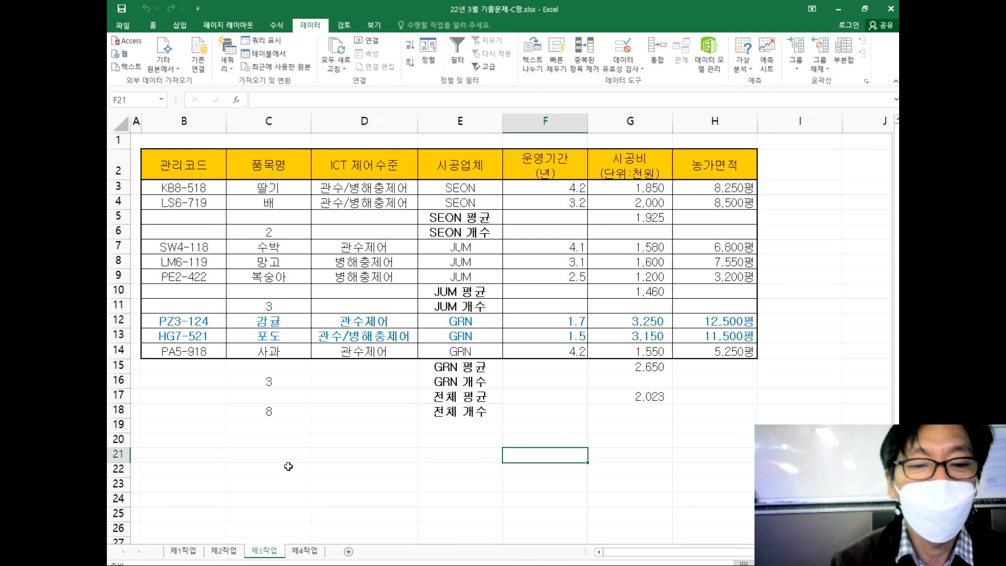
Review the 제1작업, 제2작업 and 제4작업 sheets of the workbook and return to the 제3작업 sheet.
left_click(183, 551)
left_click(262, 480)
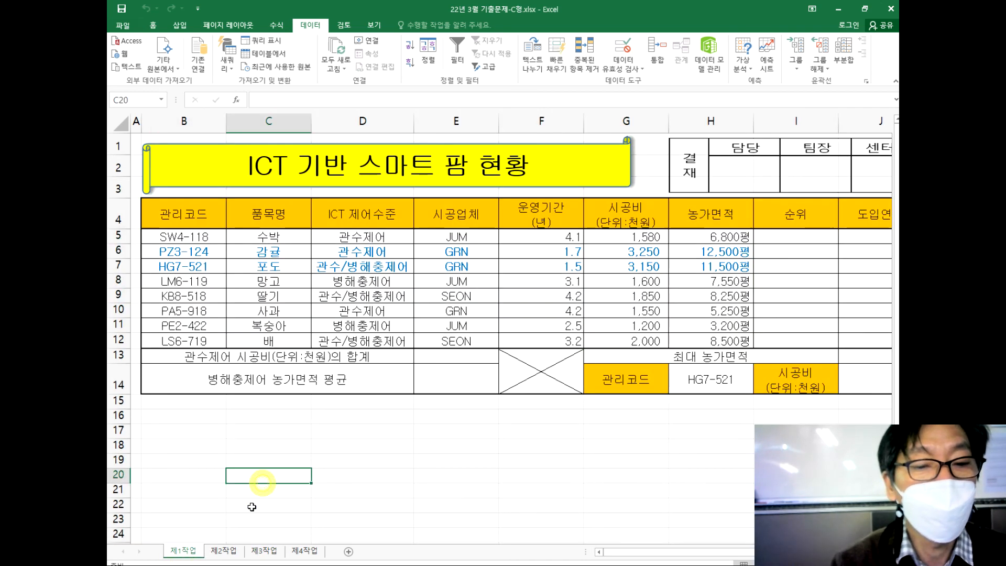
left_click(224, 551)
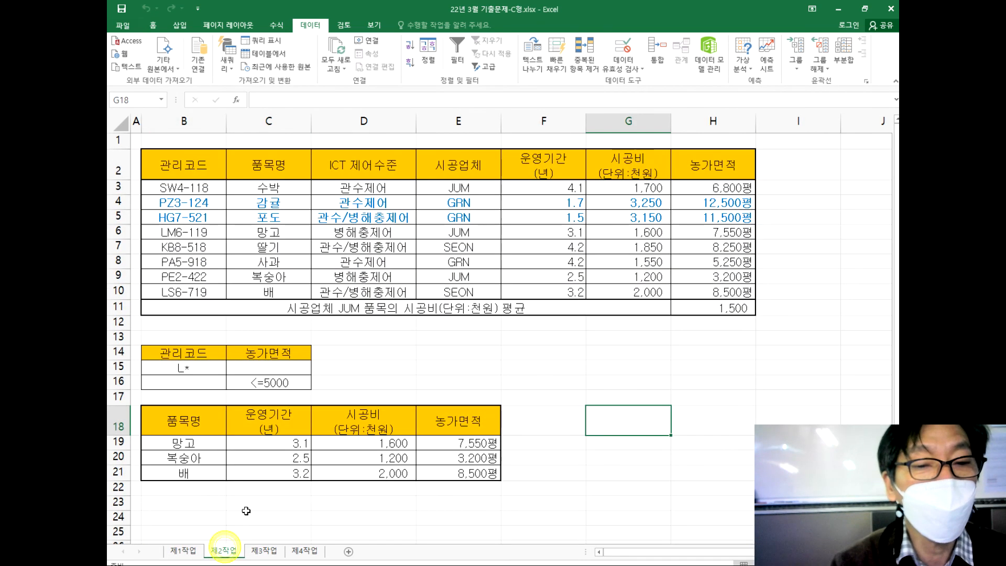
left_click(261, 550)
left_click(299, 550)
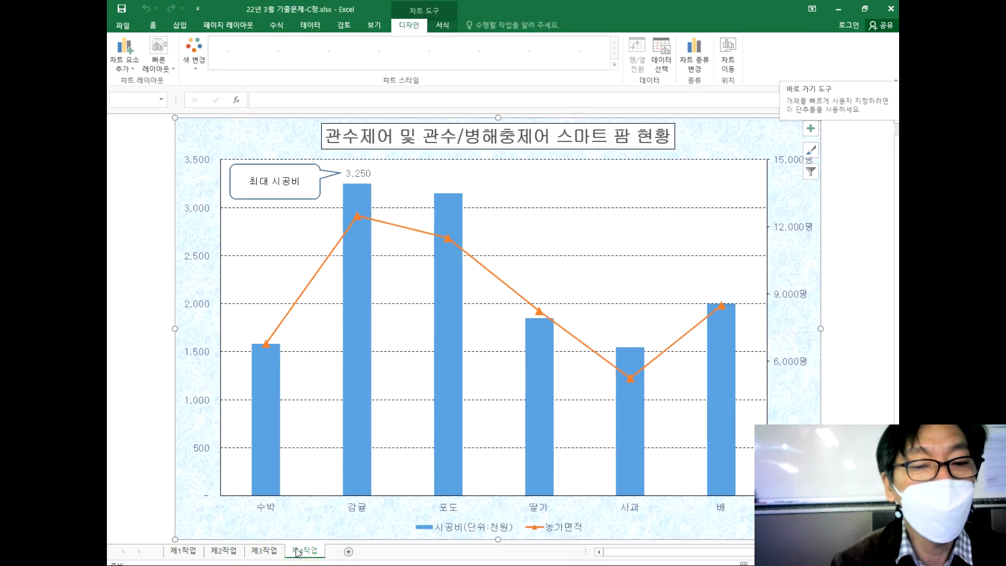
left_click(267, 551)
left_click(234, 551)
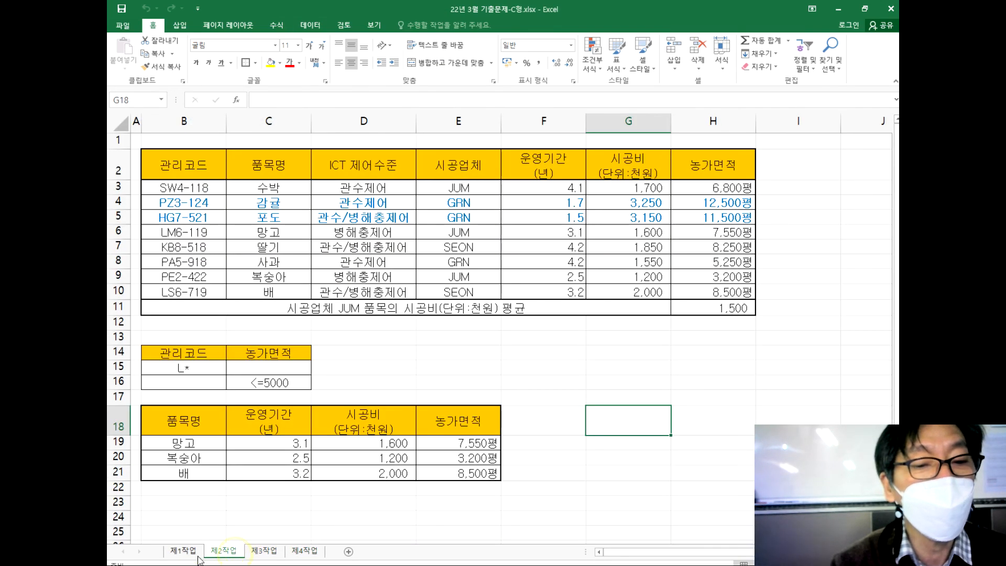
left_click(197, 555)
left_click(402, 435)
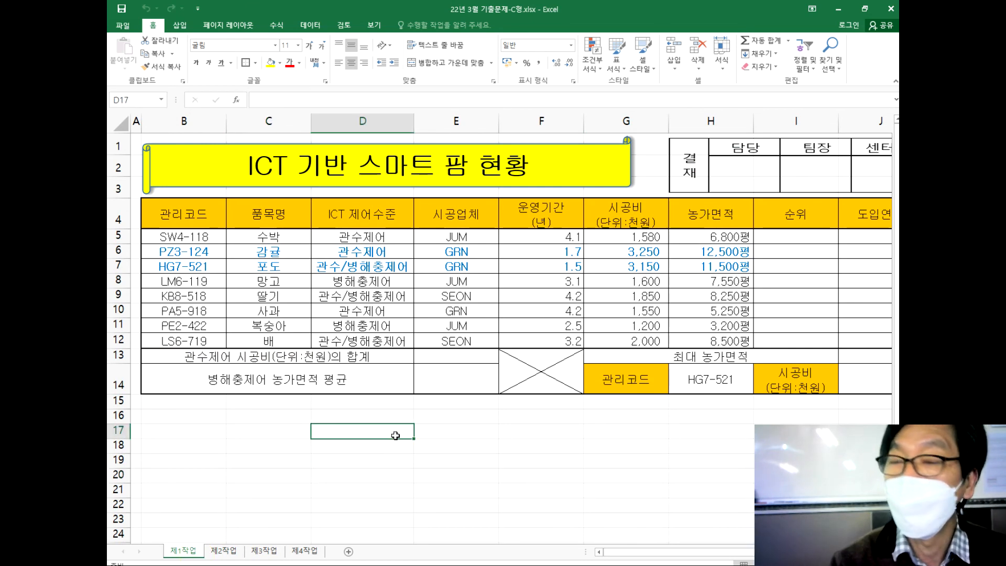
left_click(260, 552)
left_click(335, 454)
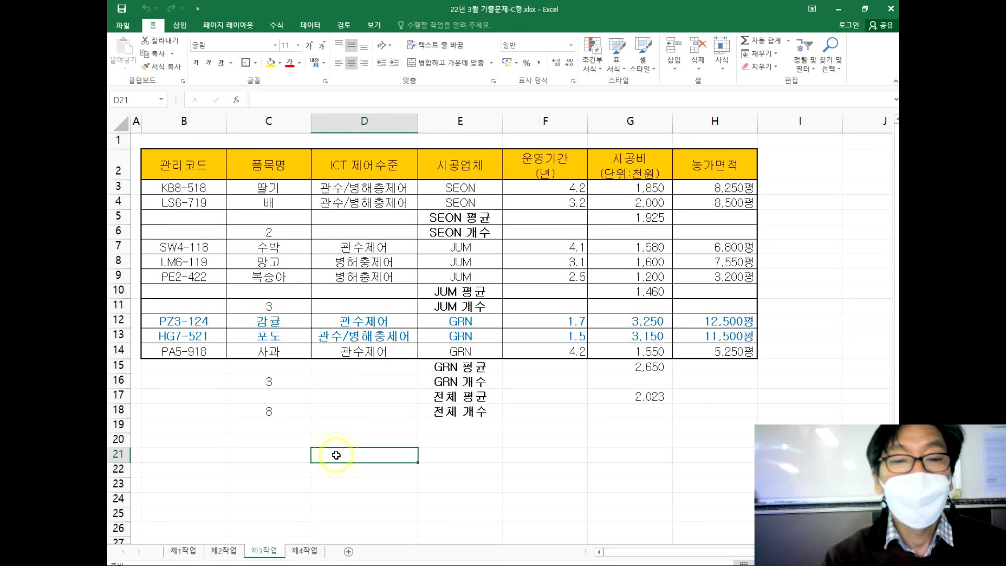